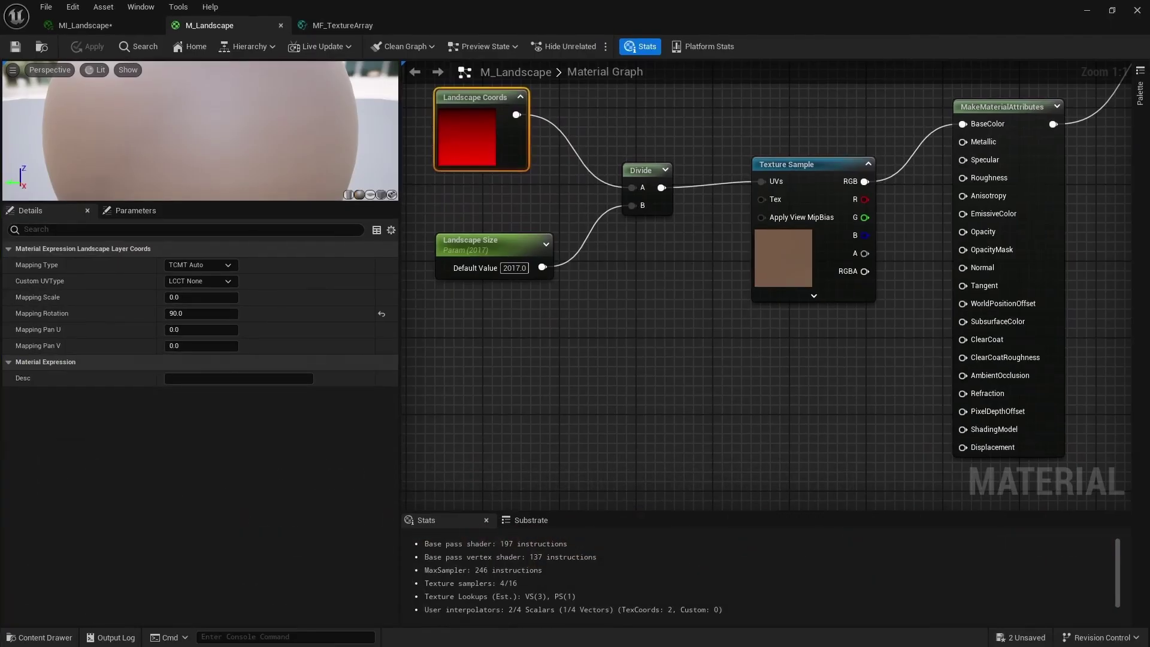
Delete the MakeMaterialAttributes node from the M_Landscape material graph.
scroll(637, 394, "down", 3)
right_click_drag(638, 395, 536, 490)
left_click_drag(727, 250, 797, 365)
key("Delete")
Shift the Landscape Coords, Landscape Size, Divide and Texture Sample nodes left together, beneath the Landscape Layer Blend.
right_click_drag(797, 365, 900, 352)
left_click_drag(492, 271, 854, 421)
left_click_drag(743, 326, 679, 326)
left_click(804, 295)
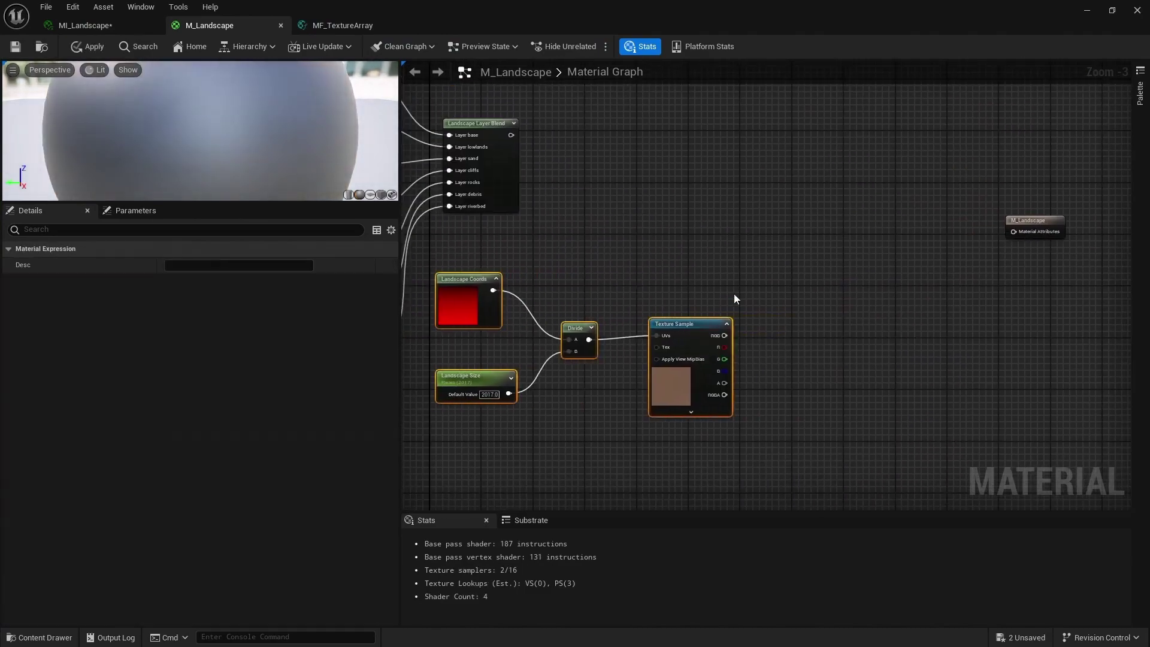
Pull a connection from the Landscape Layer Blend output and search for a Get Material Attributes node.
scroll(610, 208, "up", 2)
left_click_drag(556, 163, 822, 175)
type("get materi")
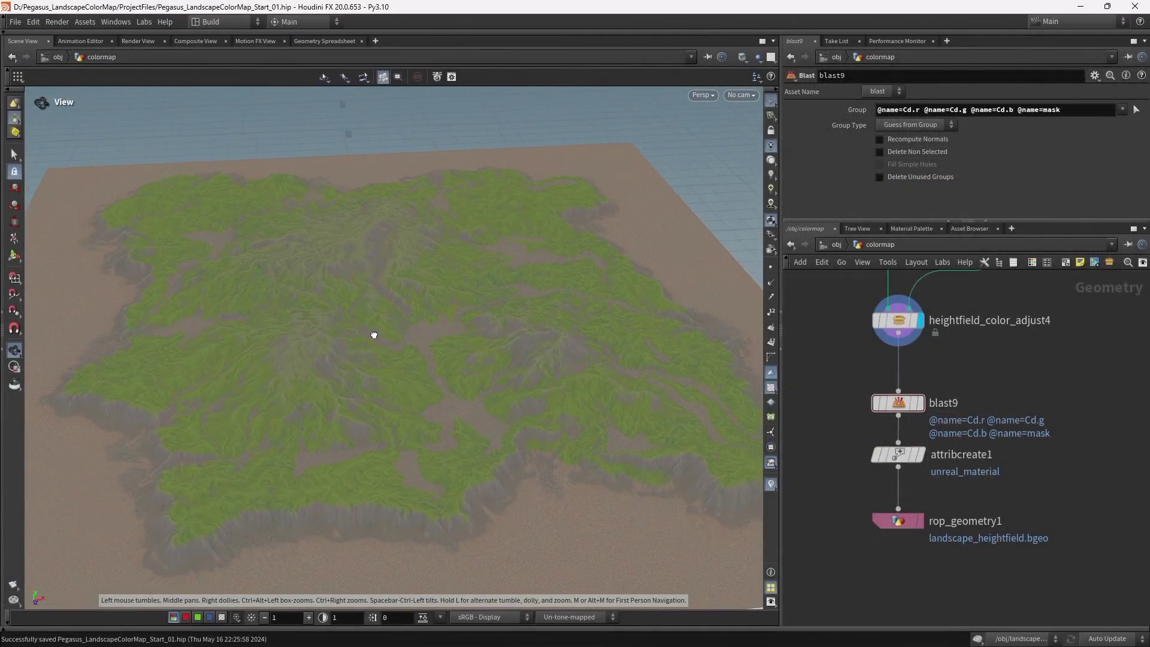
In Houdini, move blast9 and the nodes below it down, and insert a HeightField Output node after heightfield_color_adjust4.
left_click_drag(984, 386, 858, 557)
left_click_drag(899, 456, 899, 513)
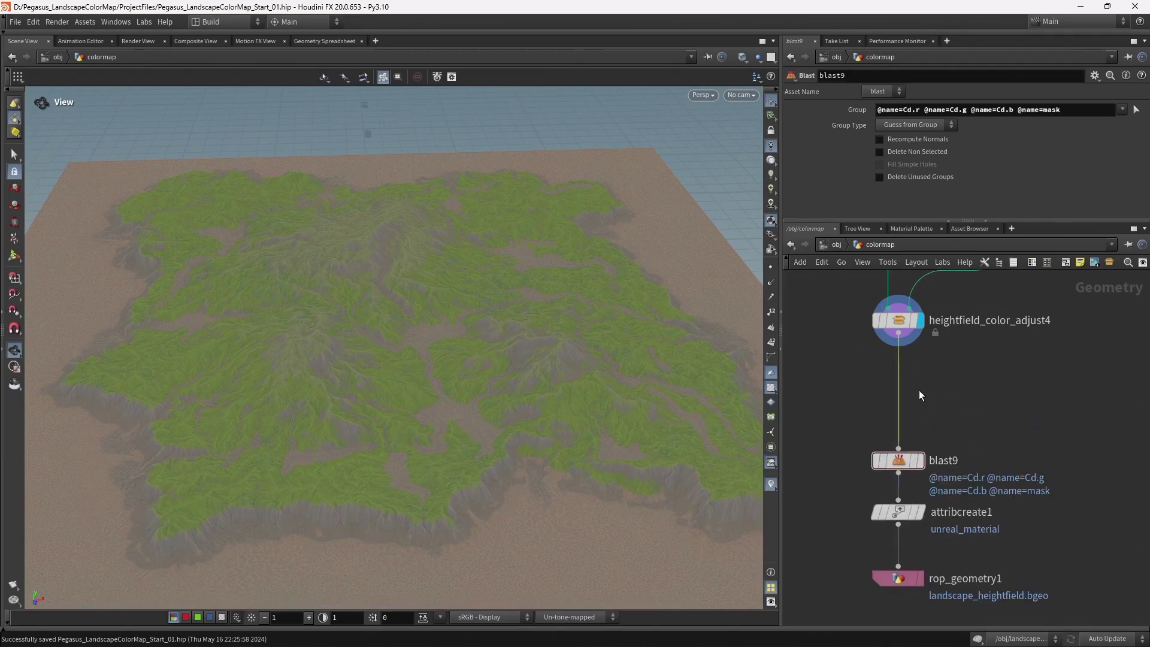
key("Tab")
type("hf o")
key("Return")
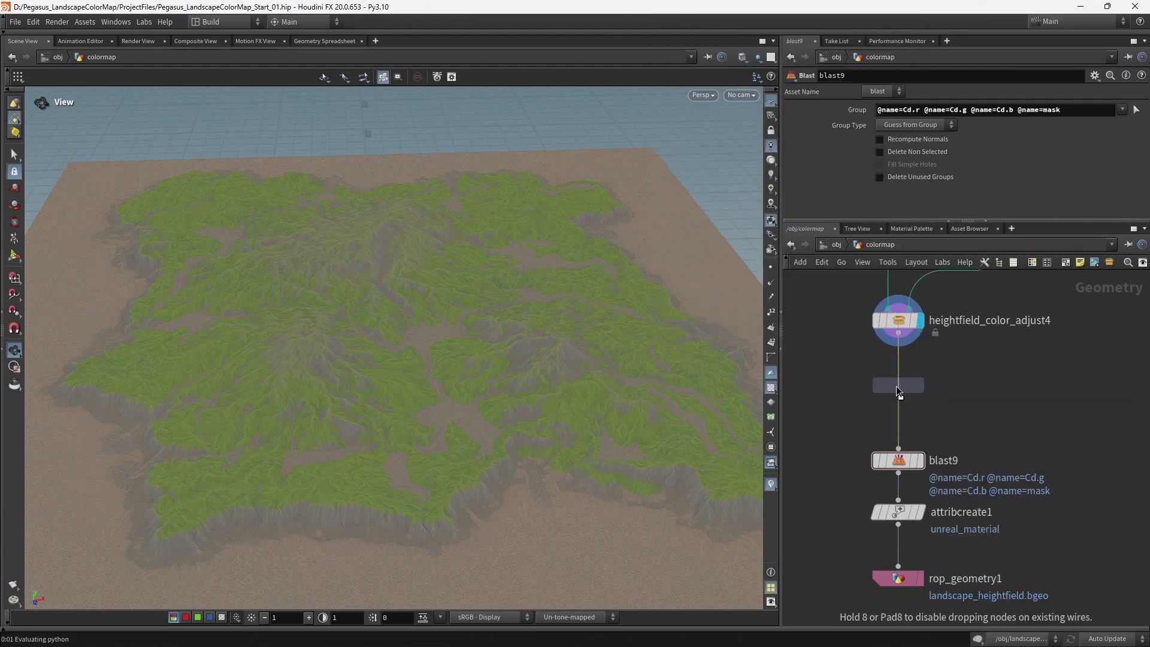
left_click(897, 386)
Set the HeightField Output filename to $HIP/texture/T_Landscape_D.tga.
left_click(977, 144)
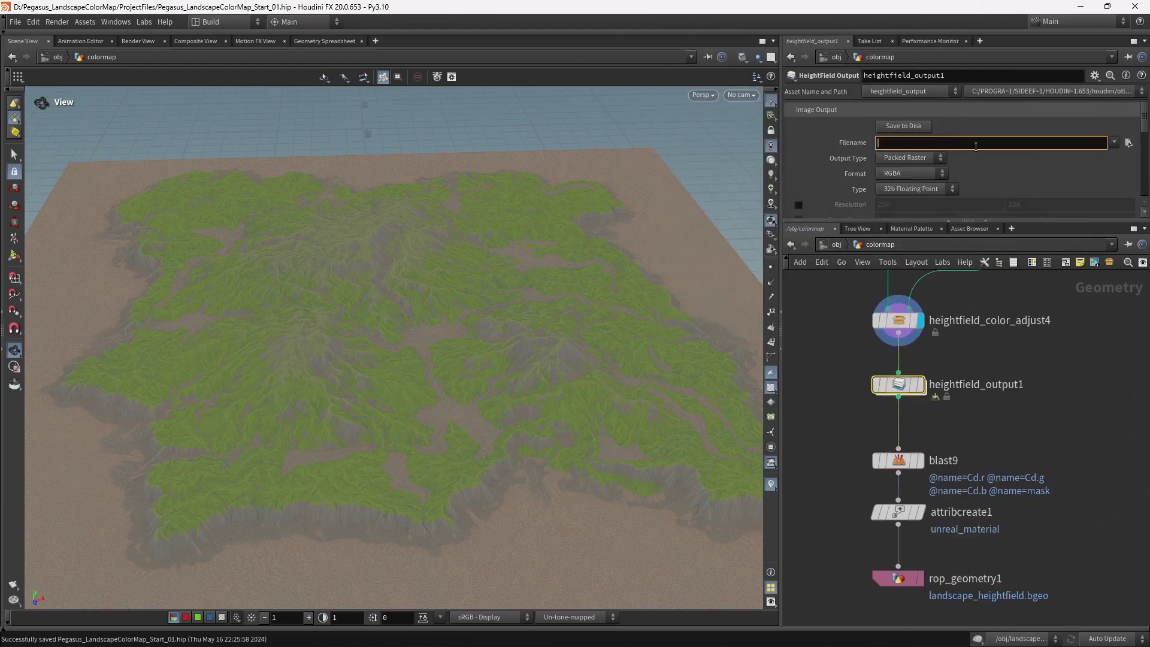
type("$HIP/")
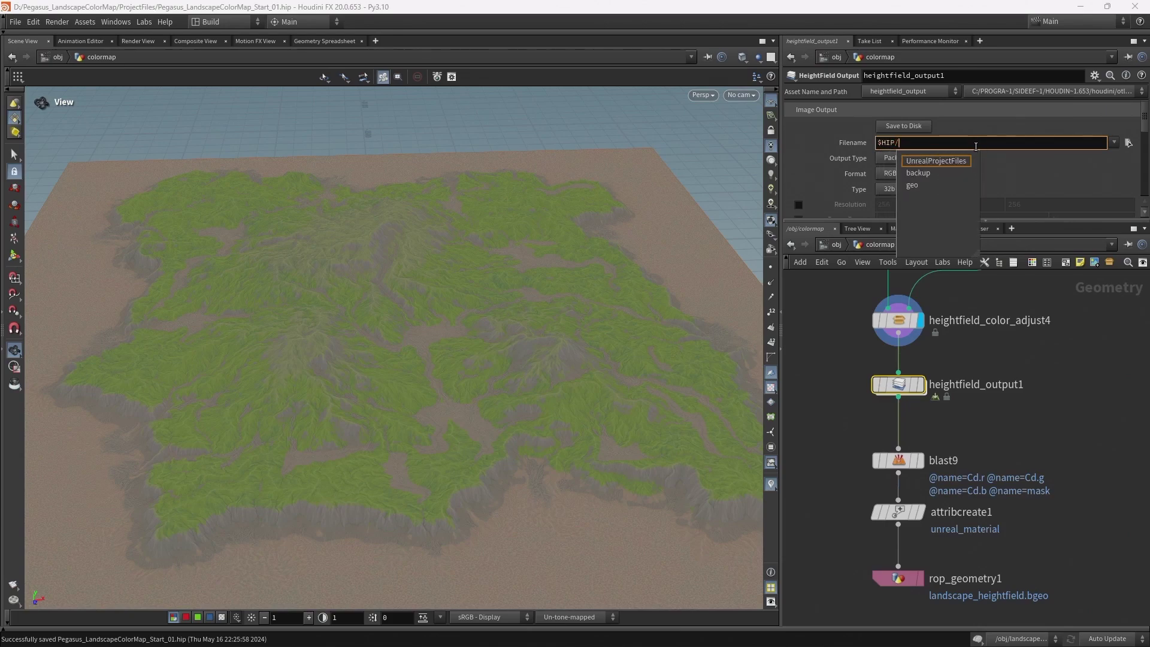
type("texture/T_Landscape_D.tga")
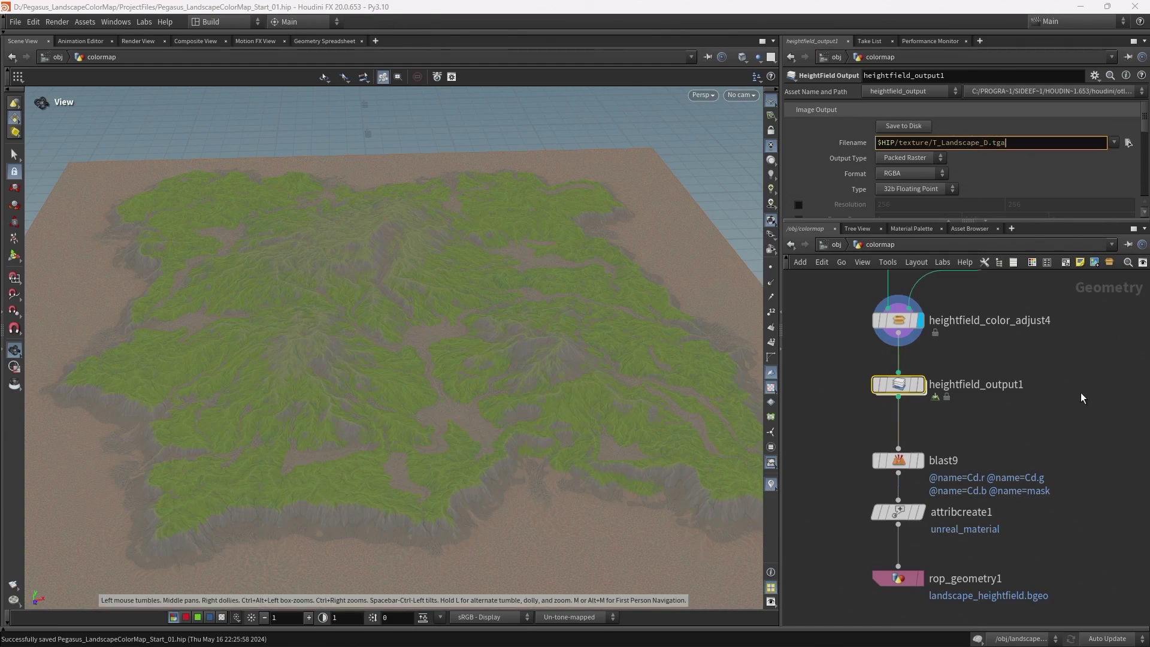
Set the output image format to RGB and its type to 8b Fixed.
left_click_drag(1060, 218, 1037, 444)
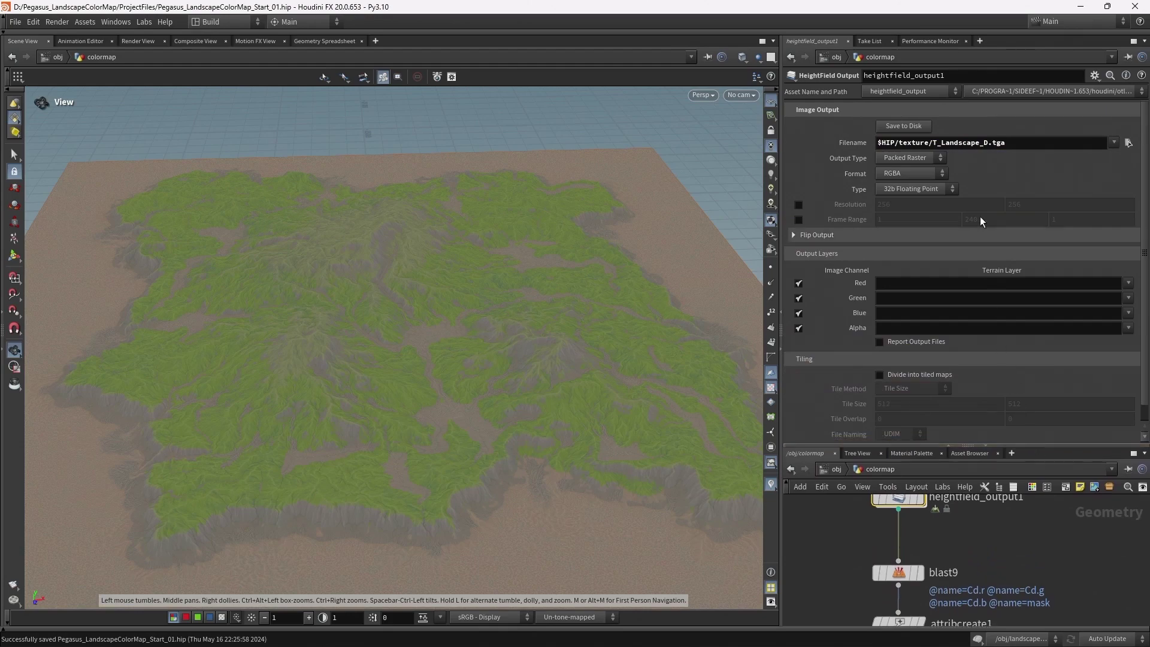
left_click(893, 172)
left_click(892, 193)
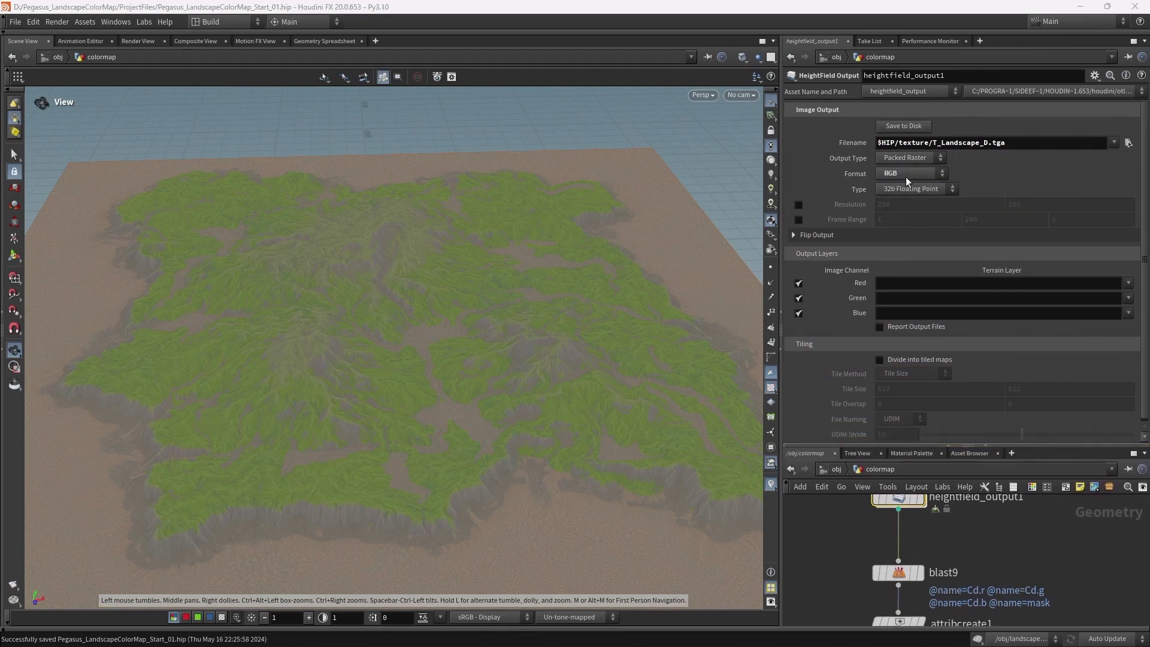
left_click(909, 190)
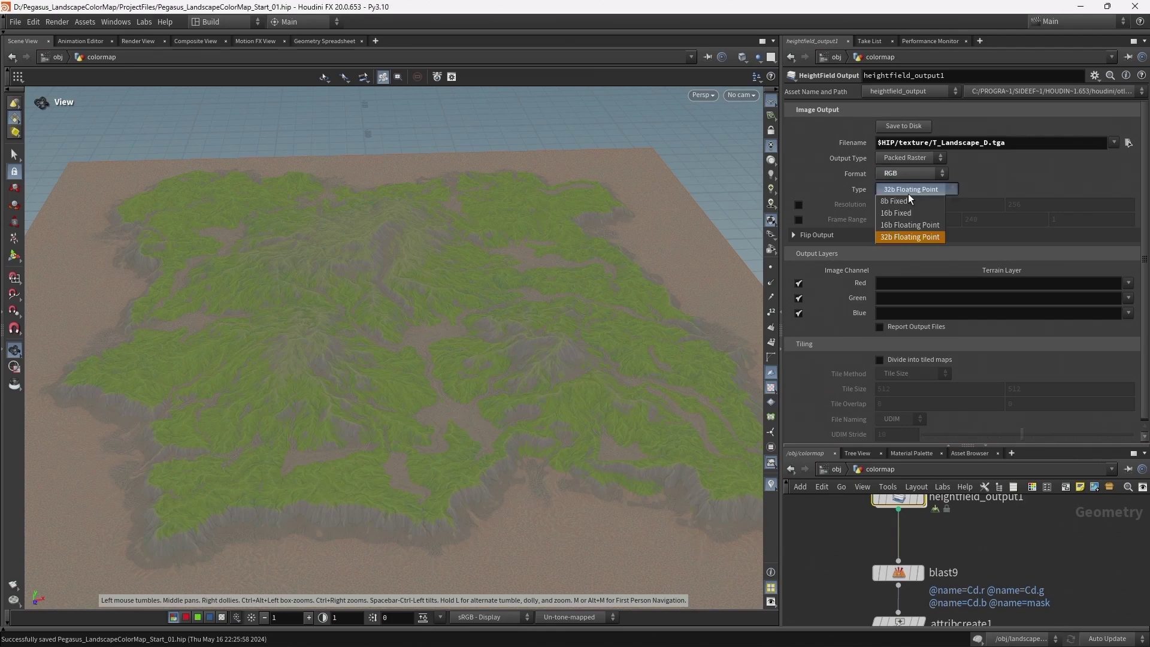
left_click(908, 202)
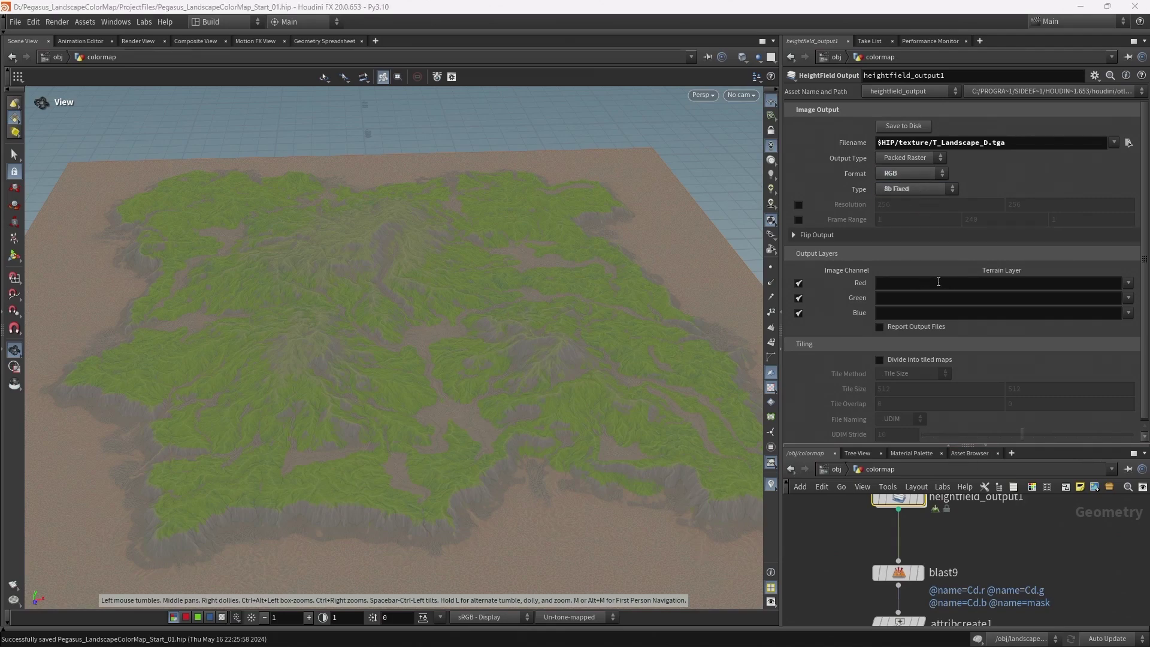
Assign terrain layers Cd.r, Cd.g and Cd.b to the red, green and blue channels, and save the image to disk.
left_click(1128, 284)
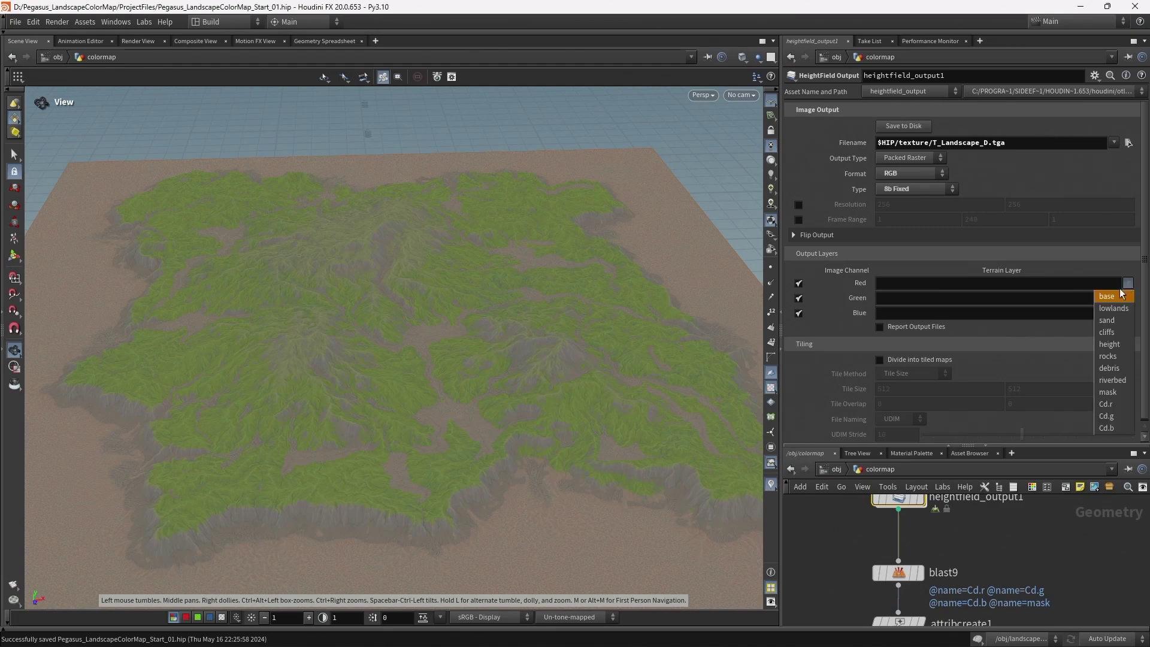
left_click(1114, 405)
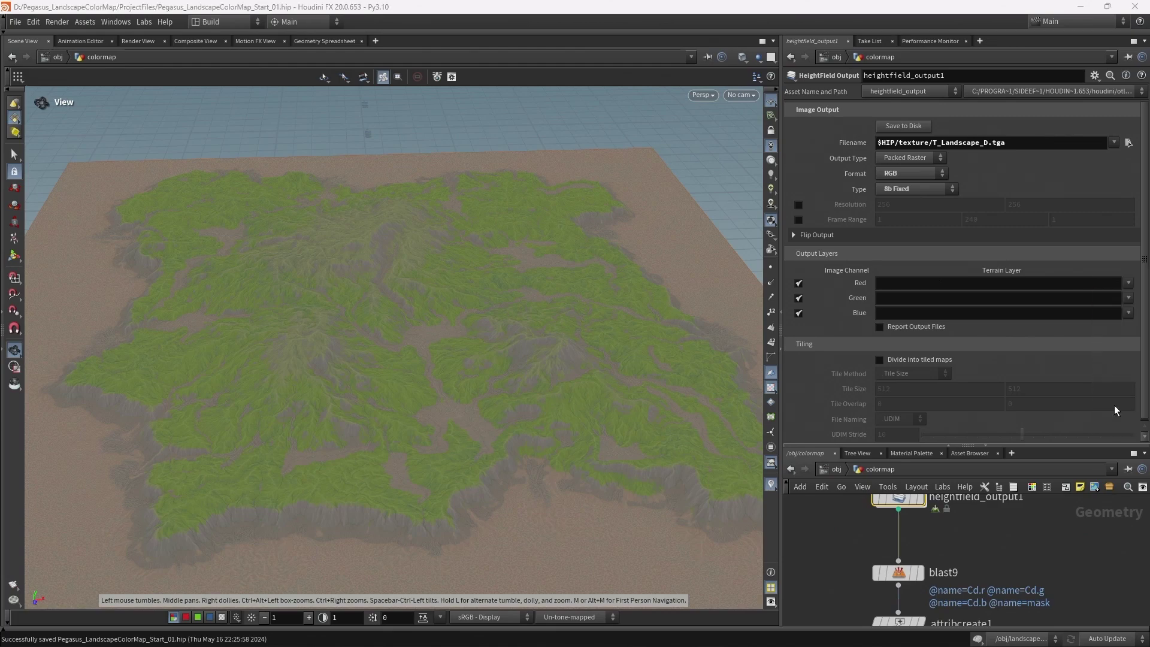
left_click(1128, 314)
left_click(1117, 448)
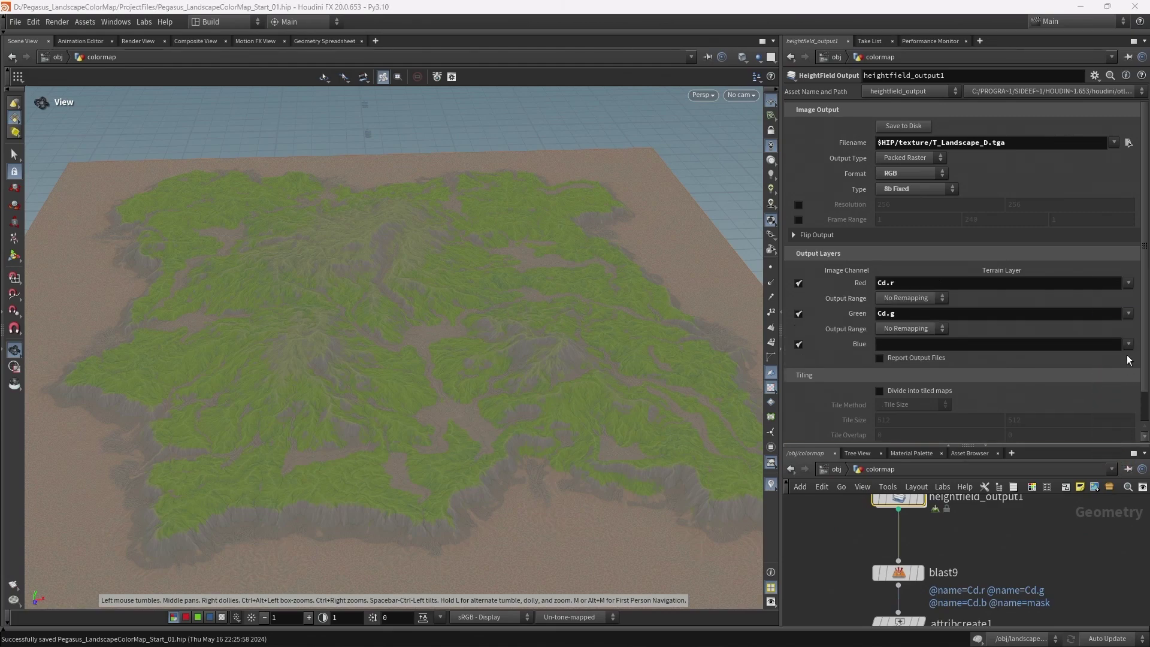
left_click(1128, 344)
left_click(1109, 490)
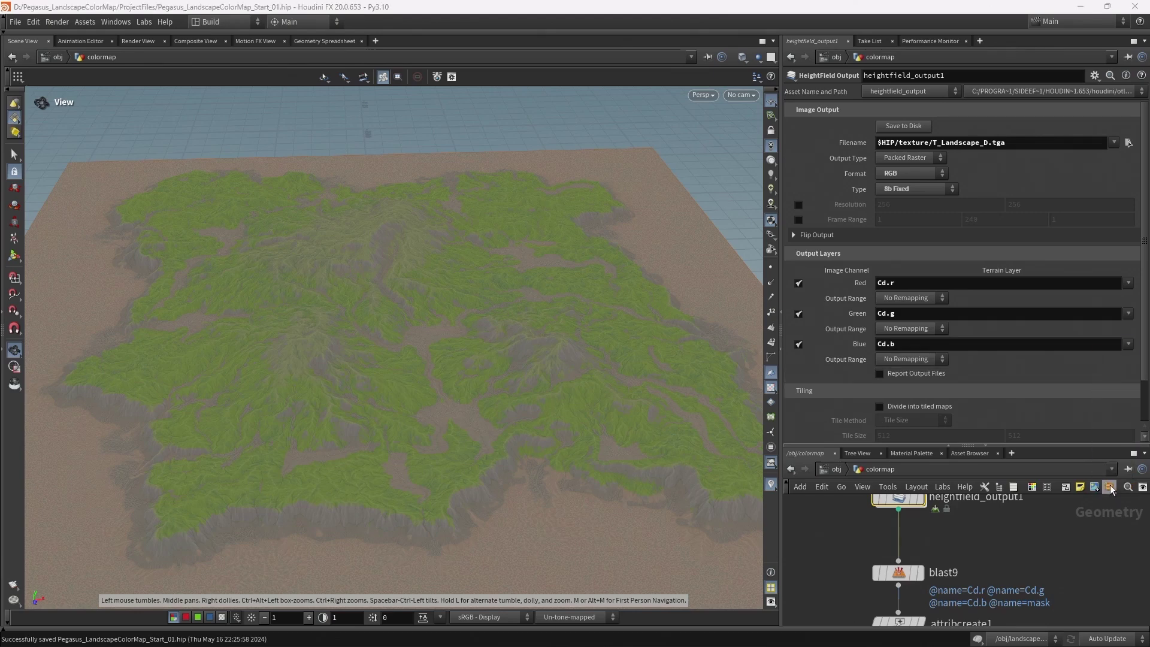
left_click_drag(1078, 446, 1048, 261)
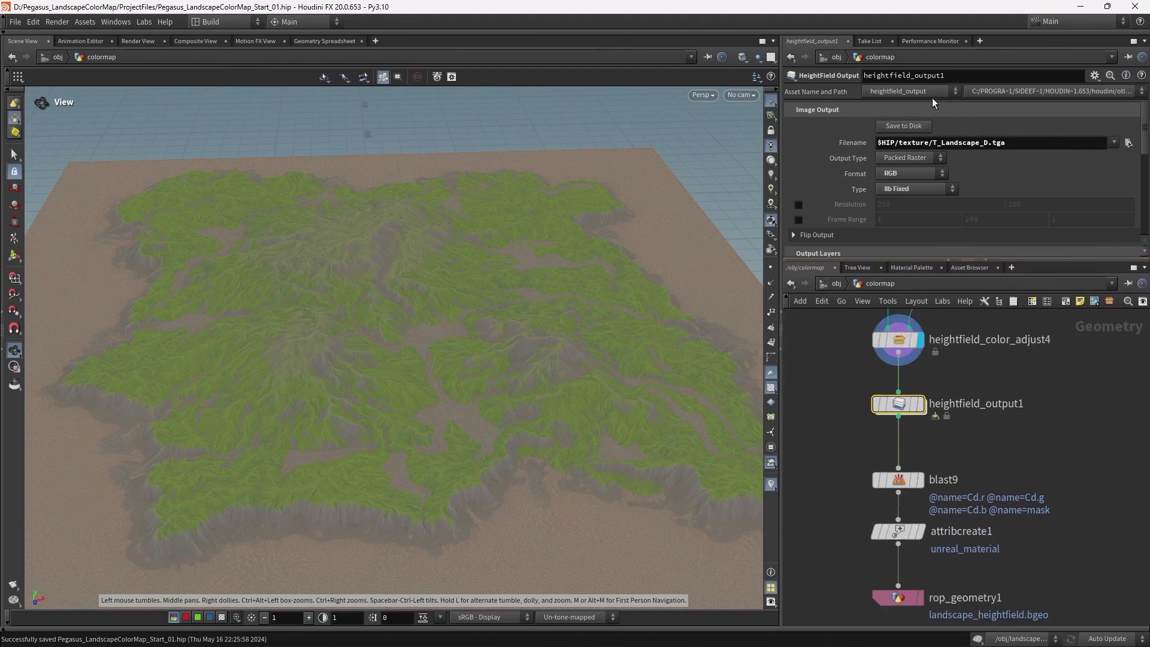
left_click(912, 127)
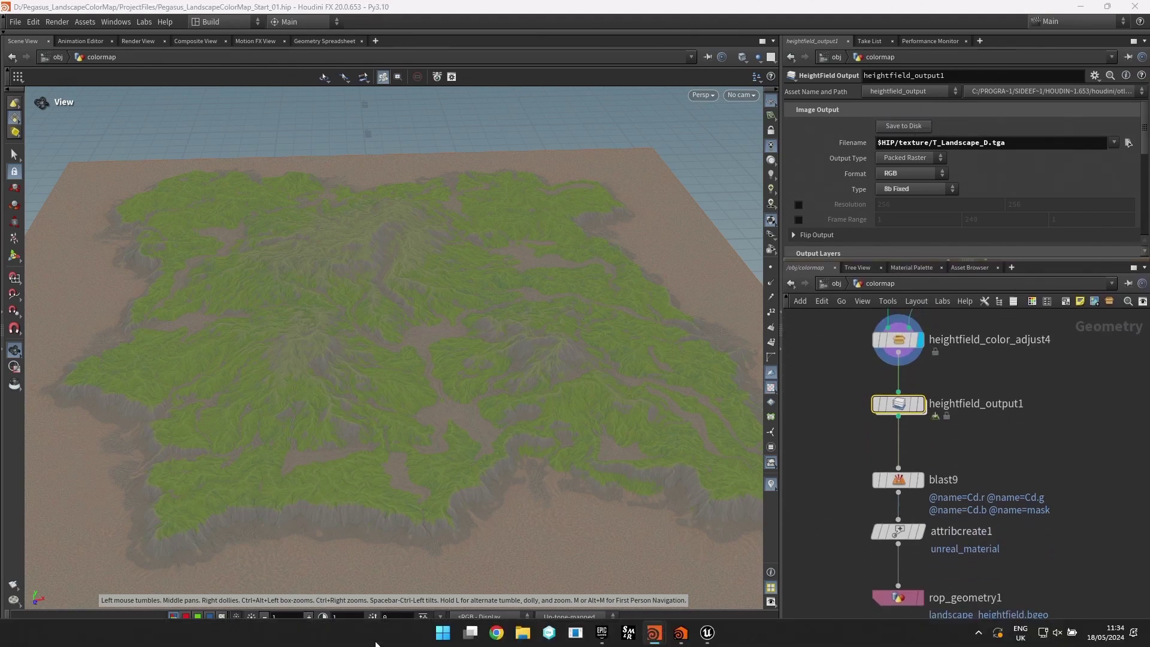
In File Explorer, open the exported T_Landscape_D.tga from the Pegasus_LandscapeColorMap ProjectFiles texture folder and inspect it.
left_click(523, 635)
left_click(550, 484)
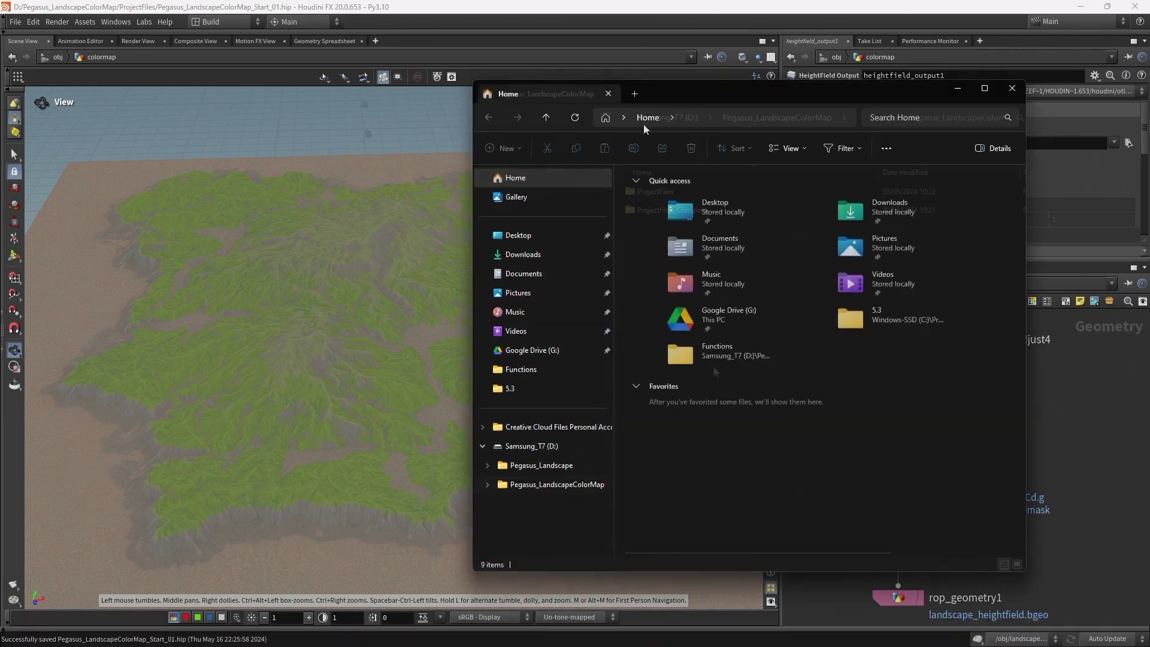
double_click(670, 196)
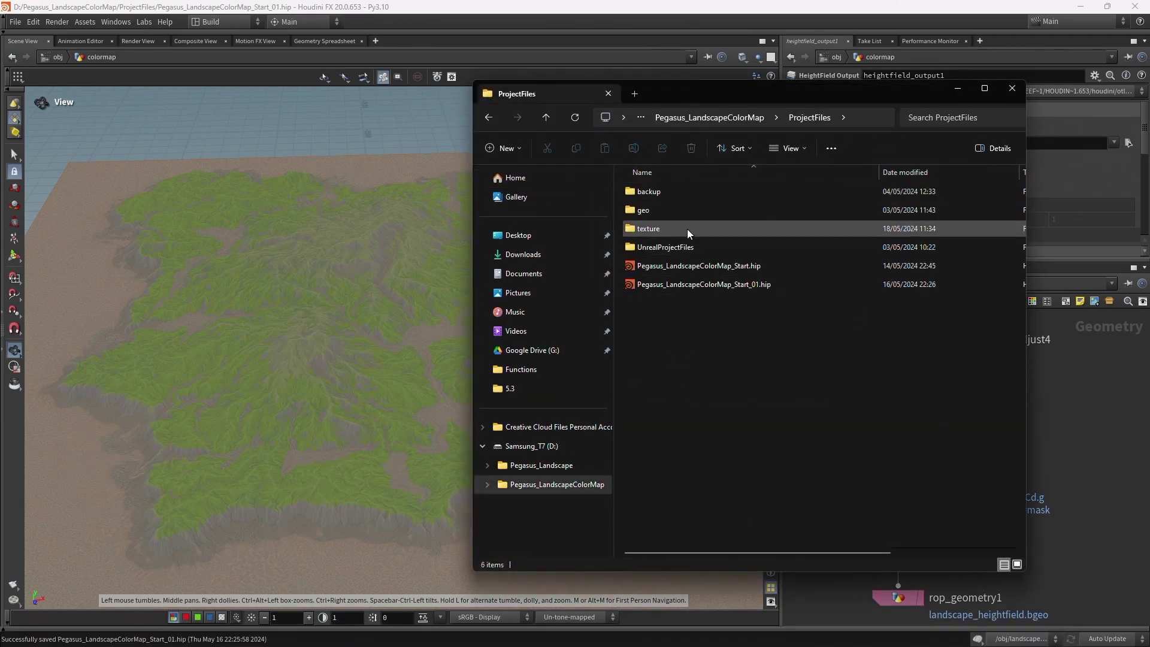
double_click(650, 228)
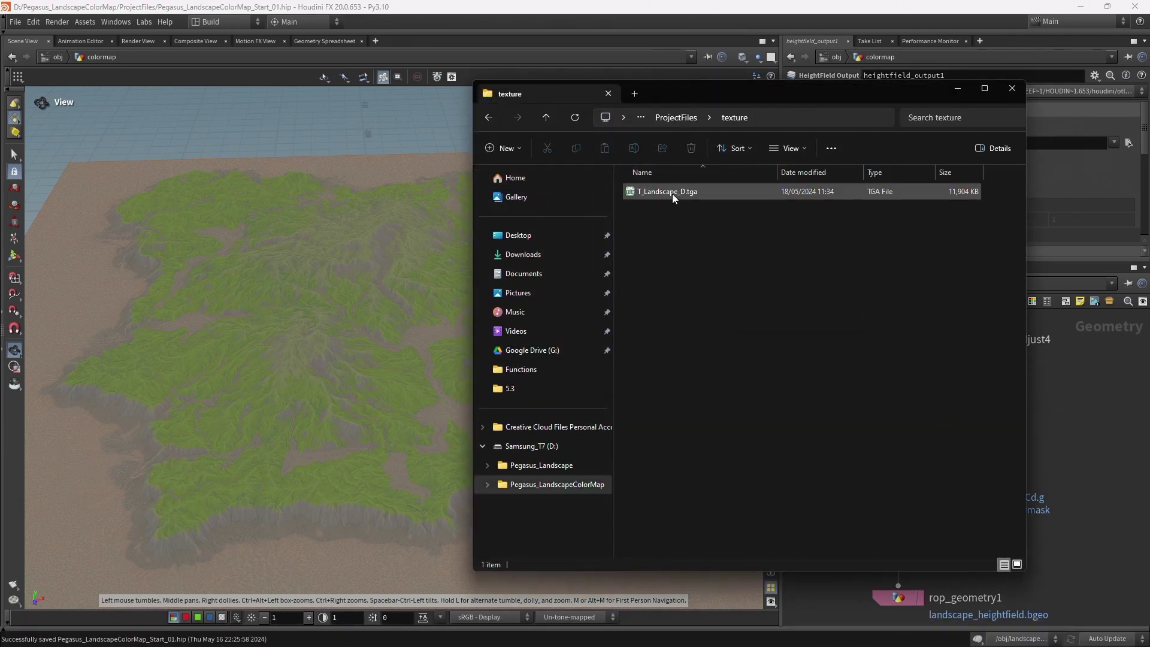
double_click(672, 193)
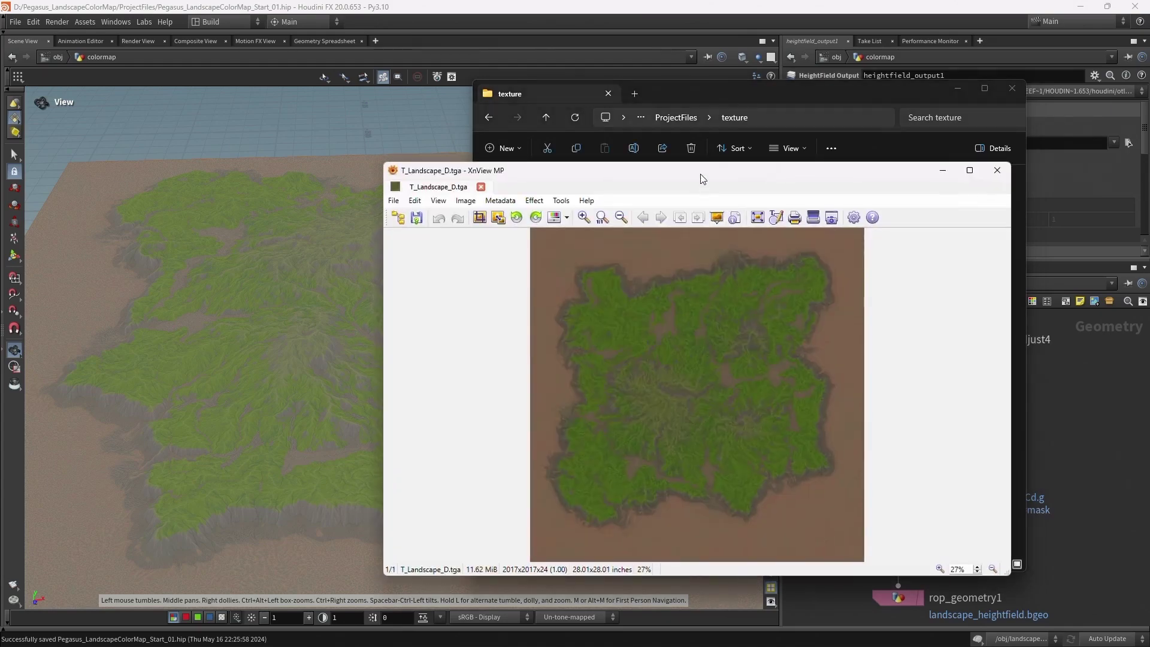
double_click(699, 171)
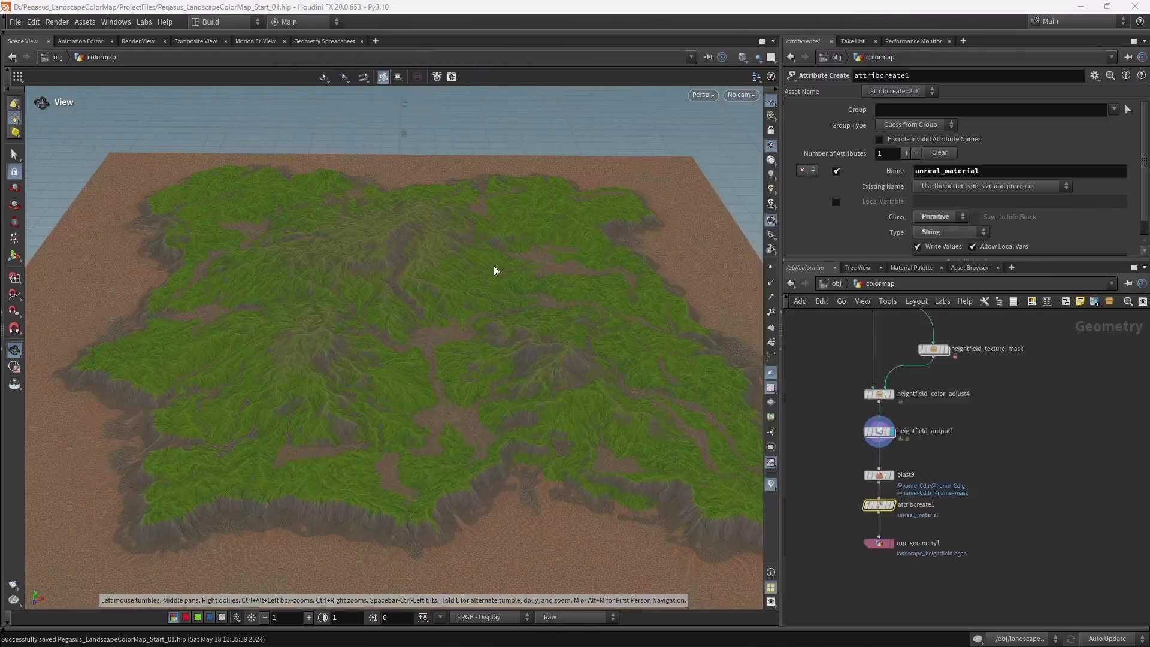
Switch to the Pegasus_Landscape project in Unreal Editor and open the Pegasus Textures folder.
key("alt+Tab")
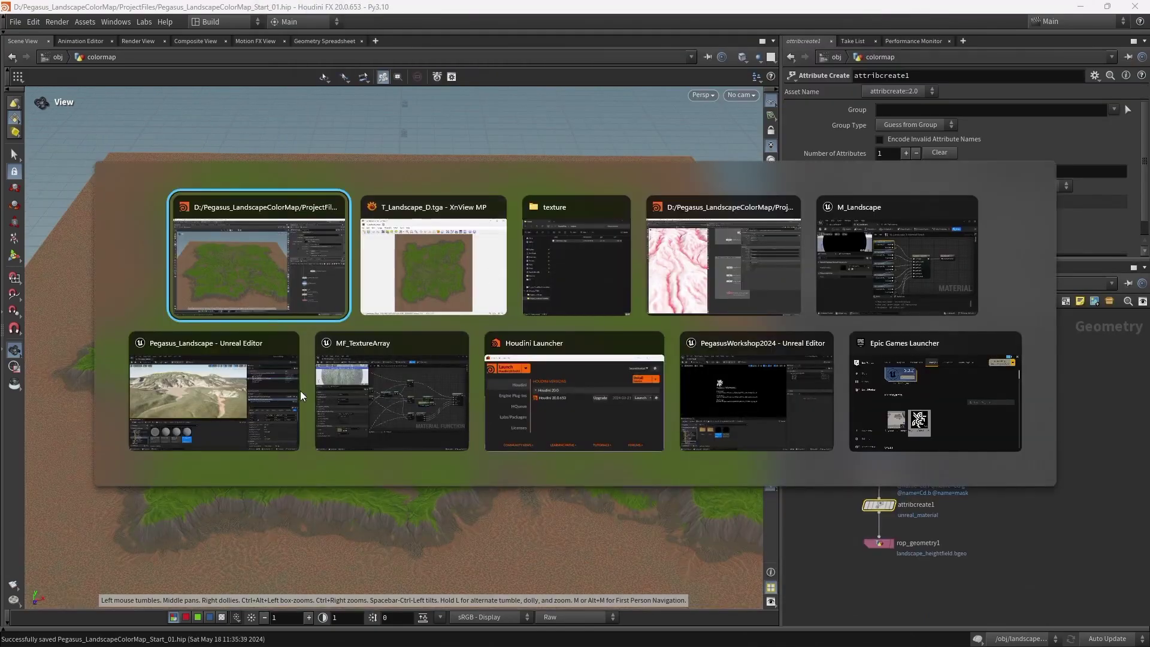
left_click(186, 401)
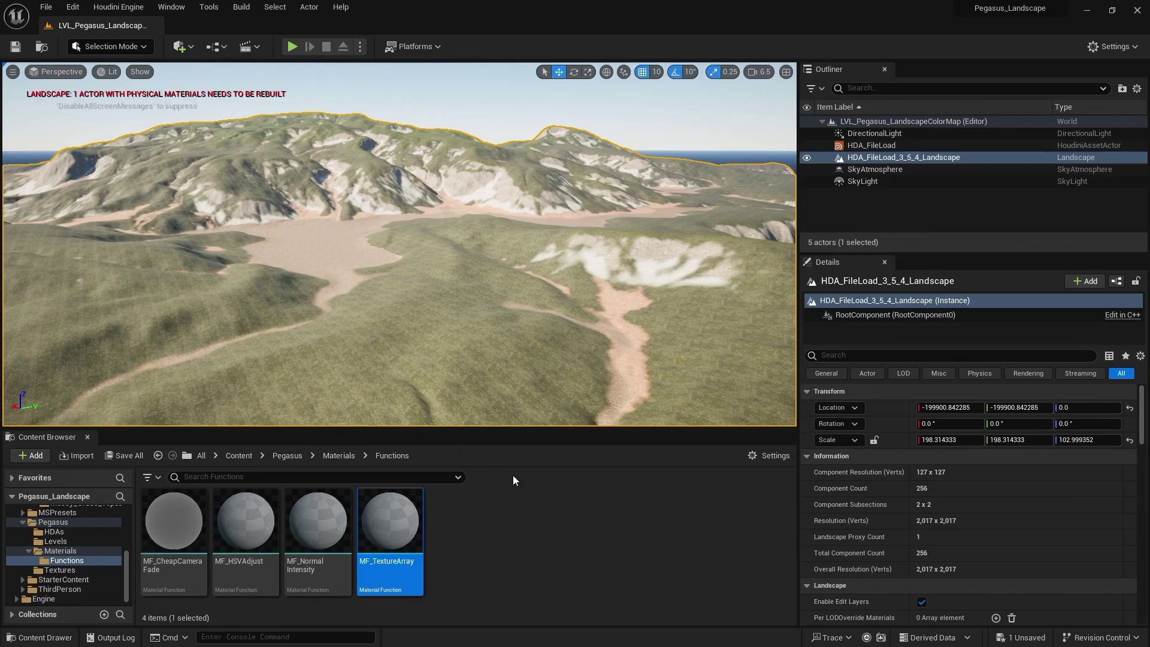
left_click(67, 570)
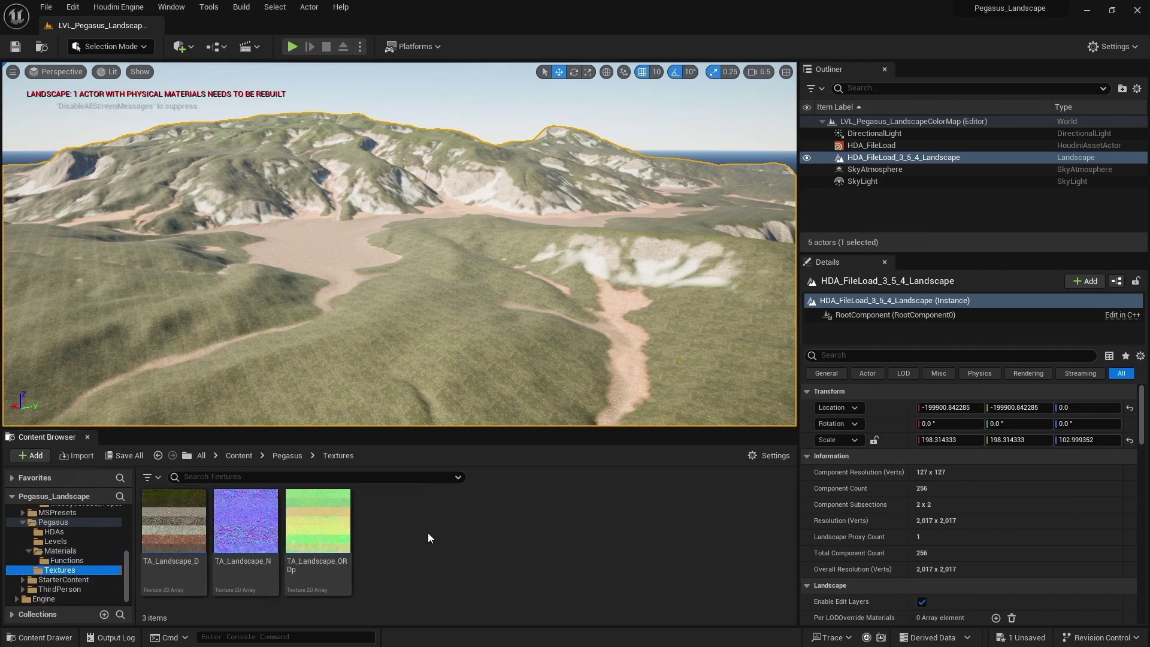
Import T_Landscape_D.tga from the Pegasus_LandscapeColorMap ProjectFiles texture folder into the Textures folder.
right_click(456, 538)
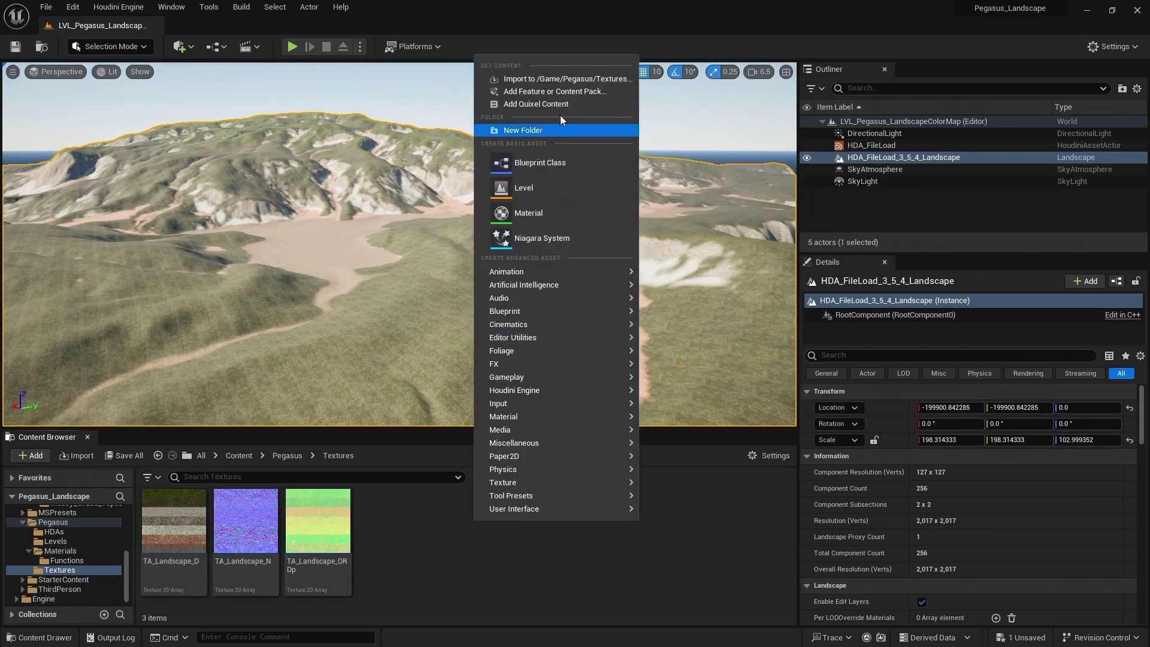
left_click(564, 79)
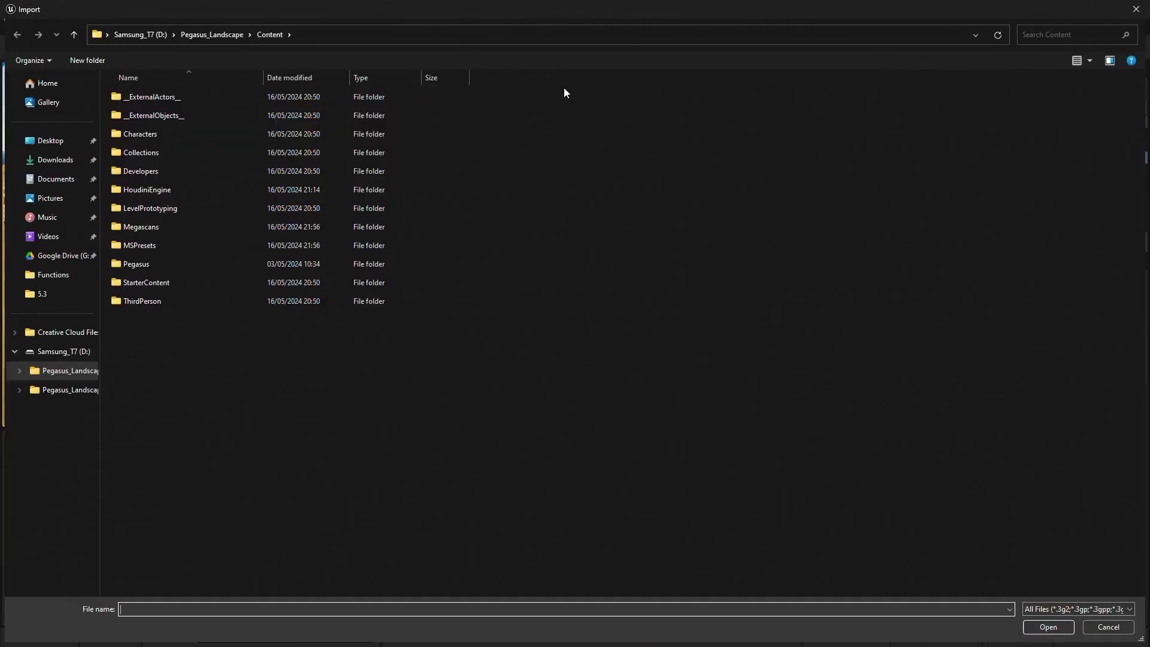
left_click(234, 36)
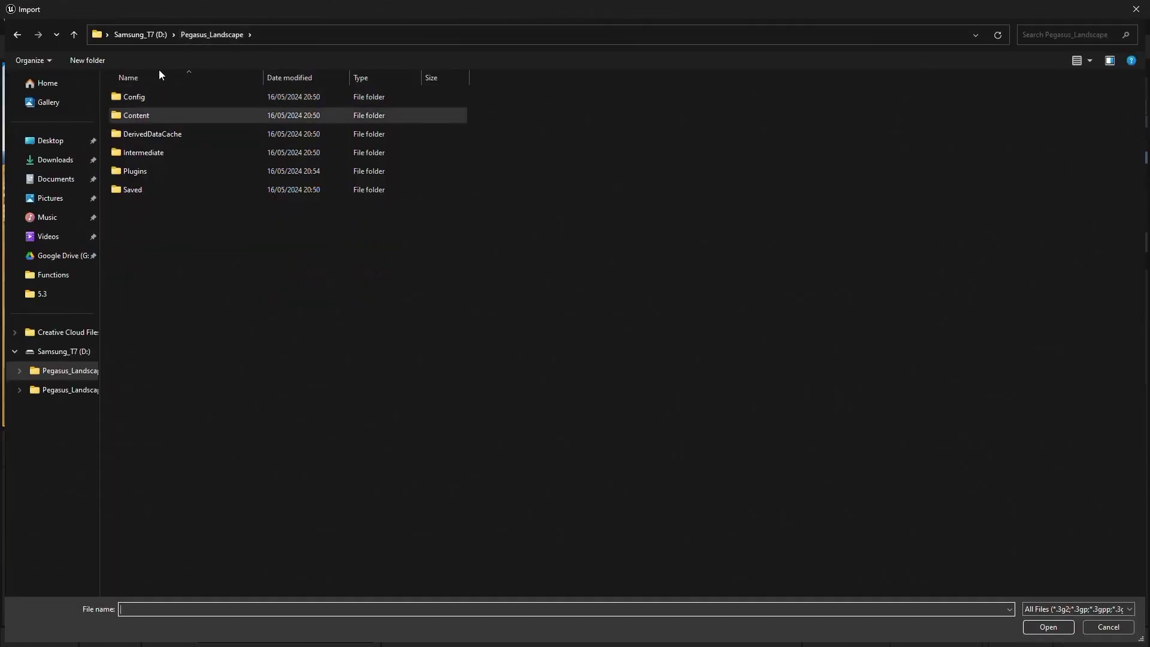
left_click(146, 34)
double_click(138, 116)
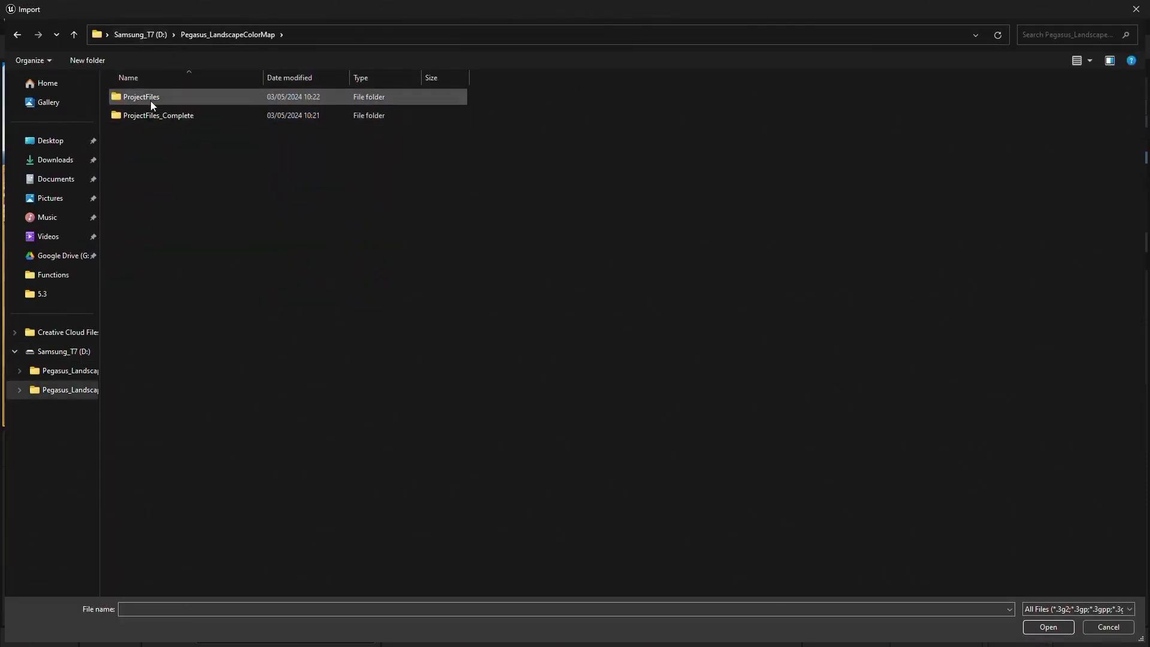
double_click(150, 97)
double_click(143, 132)
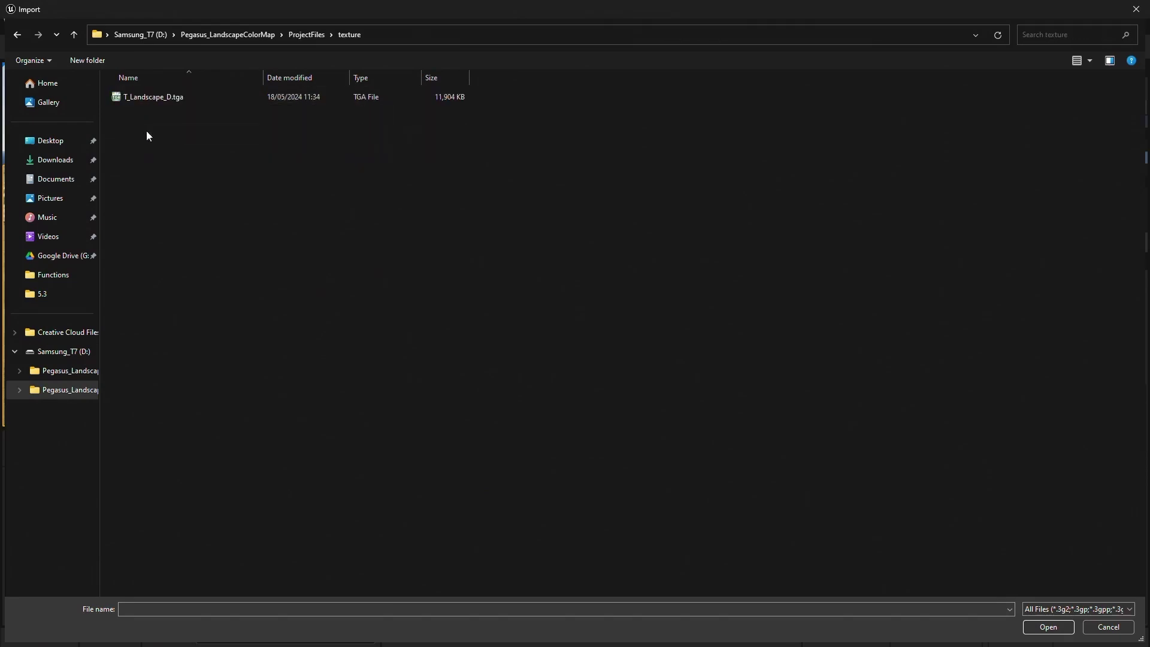
double_click(173, 97)
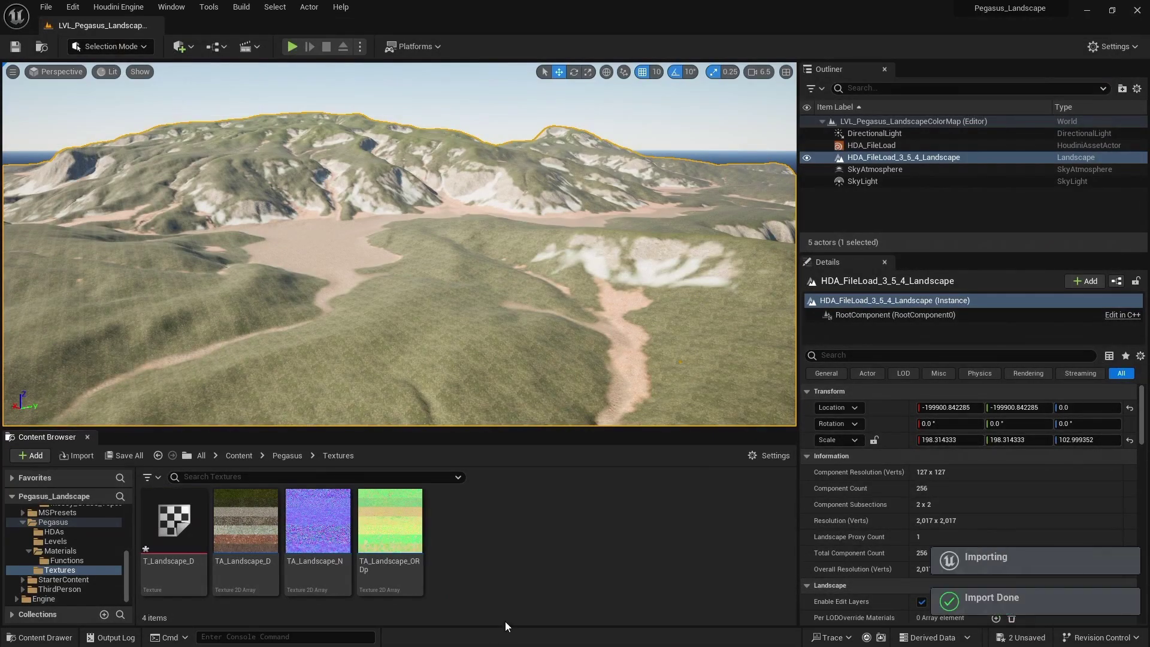
Add the T_Landscape_D texture to the M_Landscape material graph as a Texture Sample near the Landscape Layer Blend, and maximize the material editor.
mouse_move(183, 543)
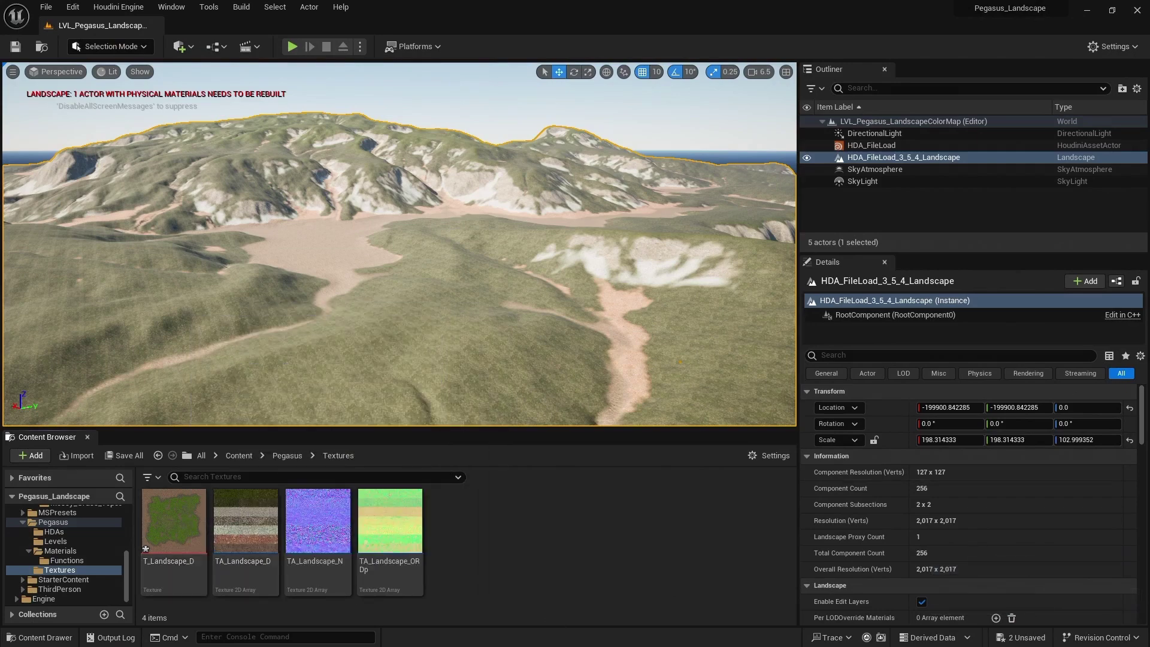
left_click_drag(1149, 174, 777, 59)
scroll(709, 329, "down", 3)
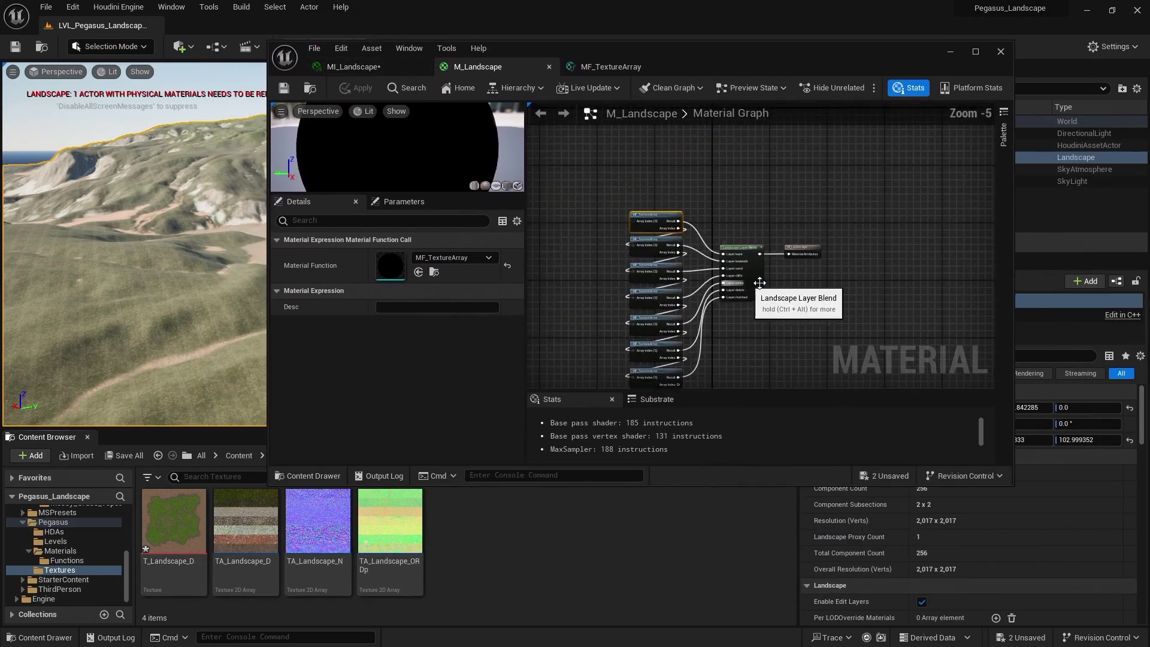
left_click_drag(150, 526, 695, 198)
left_click_drag(707, 250, 797, 250)
scroll(689, 268, "up", 4)
double_click(845, 67)
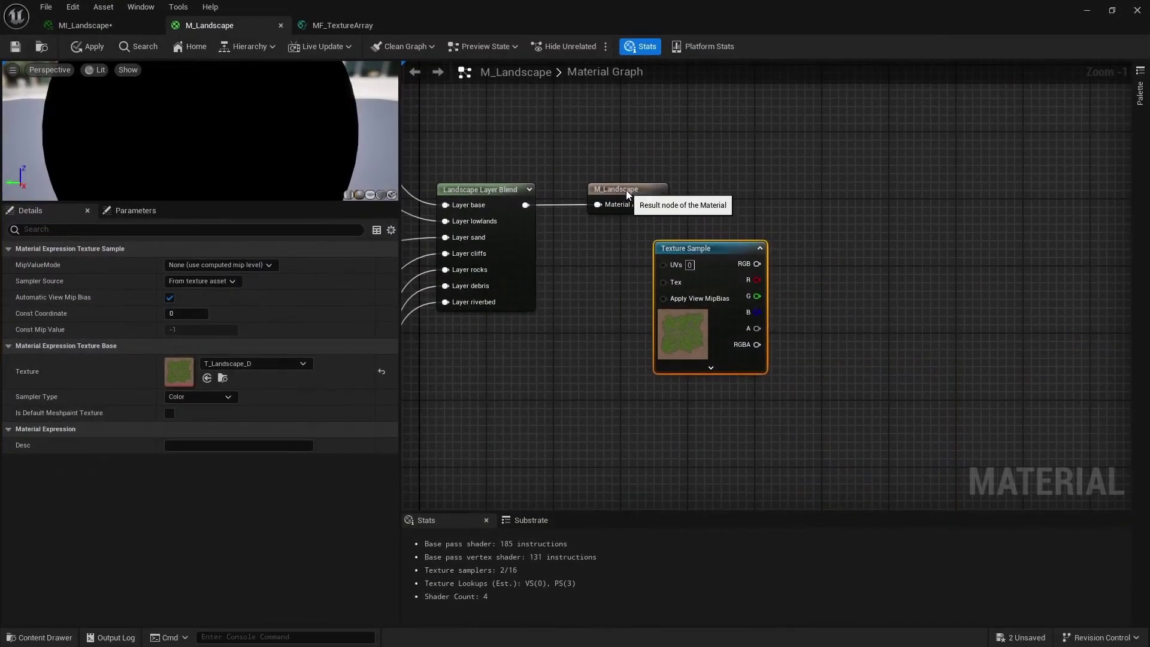
Move the M_Landscape result node far to the right and place the Texture Sample below the connecting wire.
left_click_drag(627, 192, 1081, 192)
right_click_drag(858, 338, 731, 335)
left_click_drag(564, 347, 545, 372)
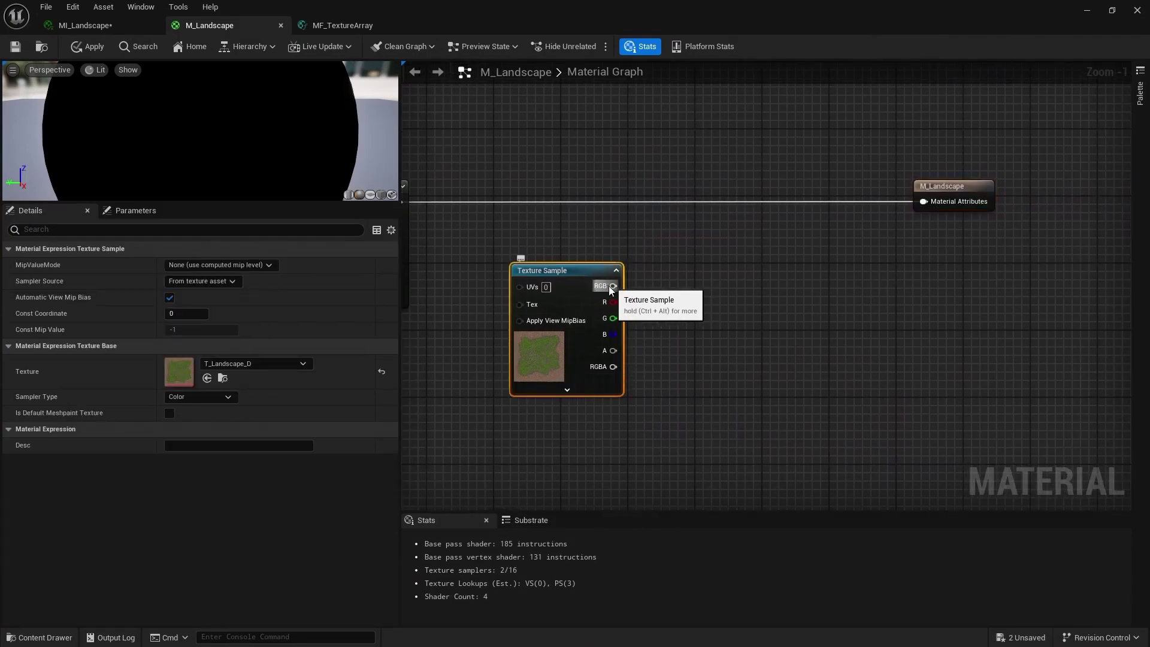
Feed the Texture Sample's RGB into BaseColor of a new MakeMaterialAttributes node, connect that node to M_Landscape's Material Attributes, and save the material.
left_click_drag(609, 290, 799, 282)
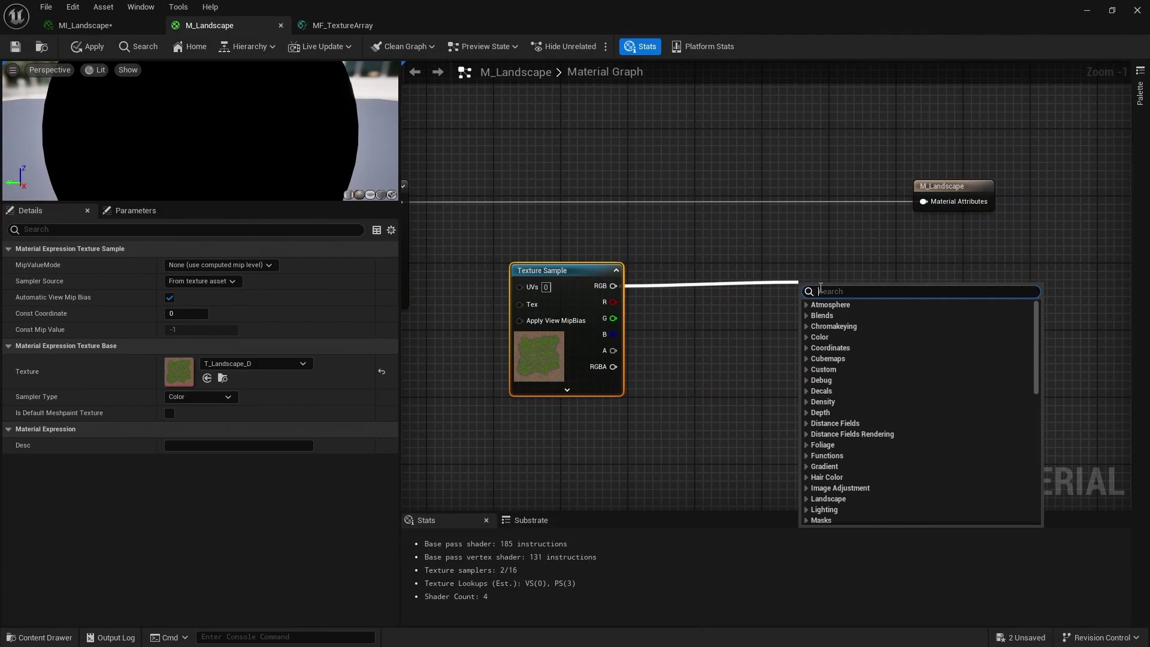
type("mater att")
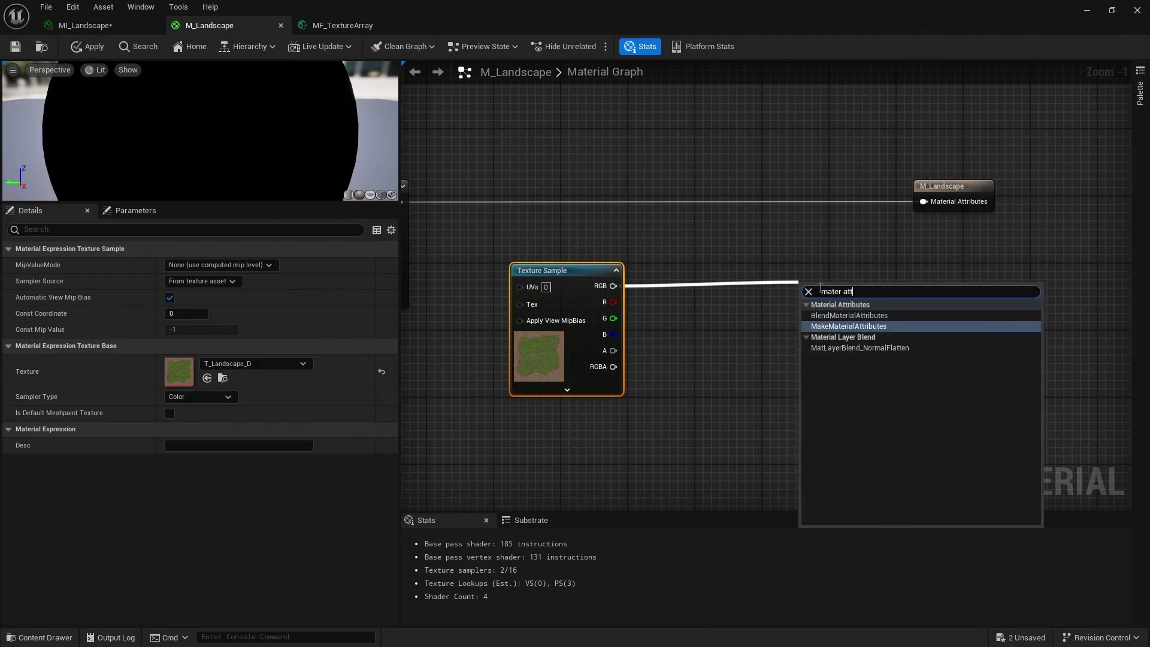
key("Return")
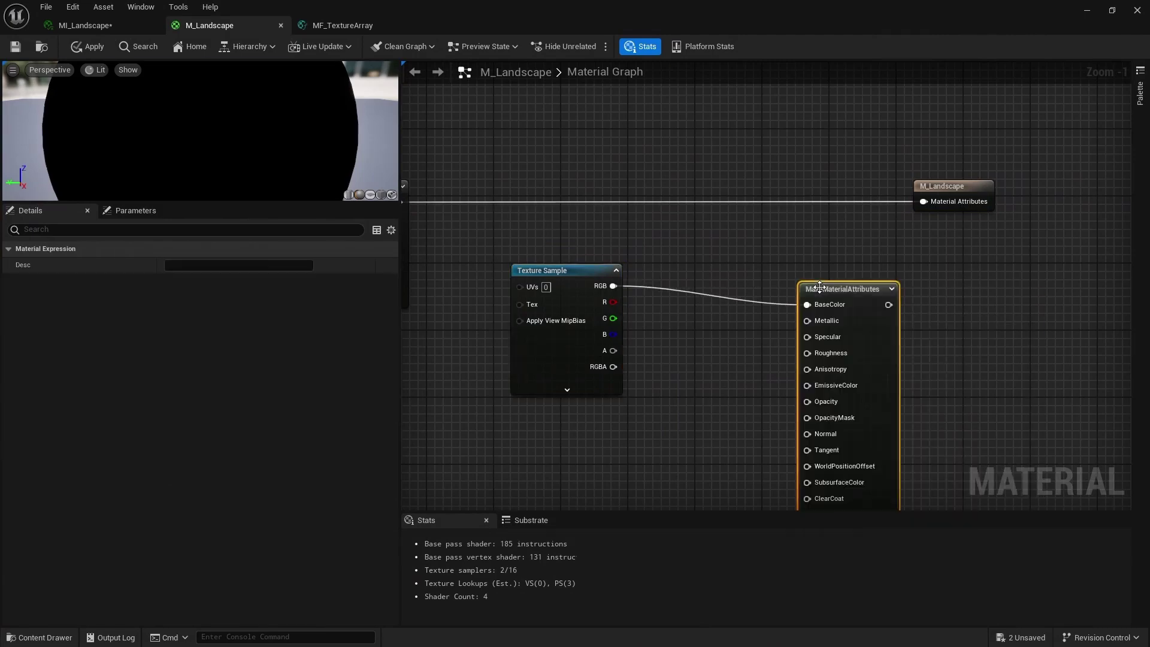
left_click_drag(821, 287, 732, 270)
left_click_drag(803, 287, 923, 197)
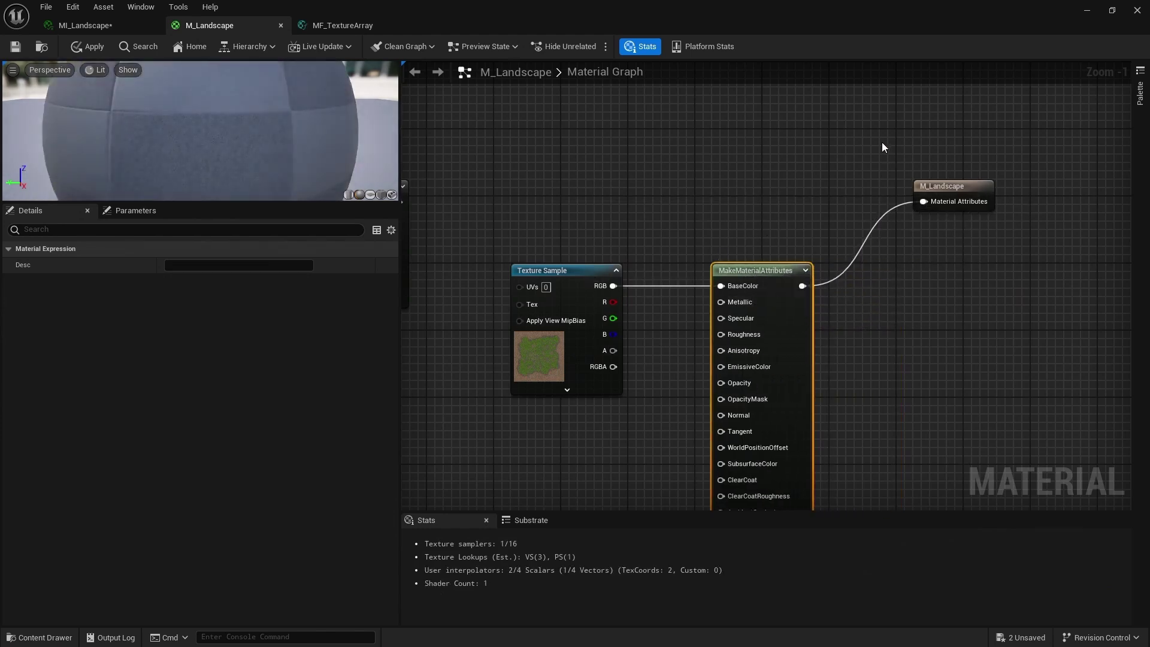
left_click(15, 46)
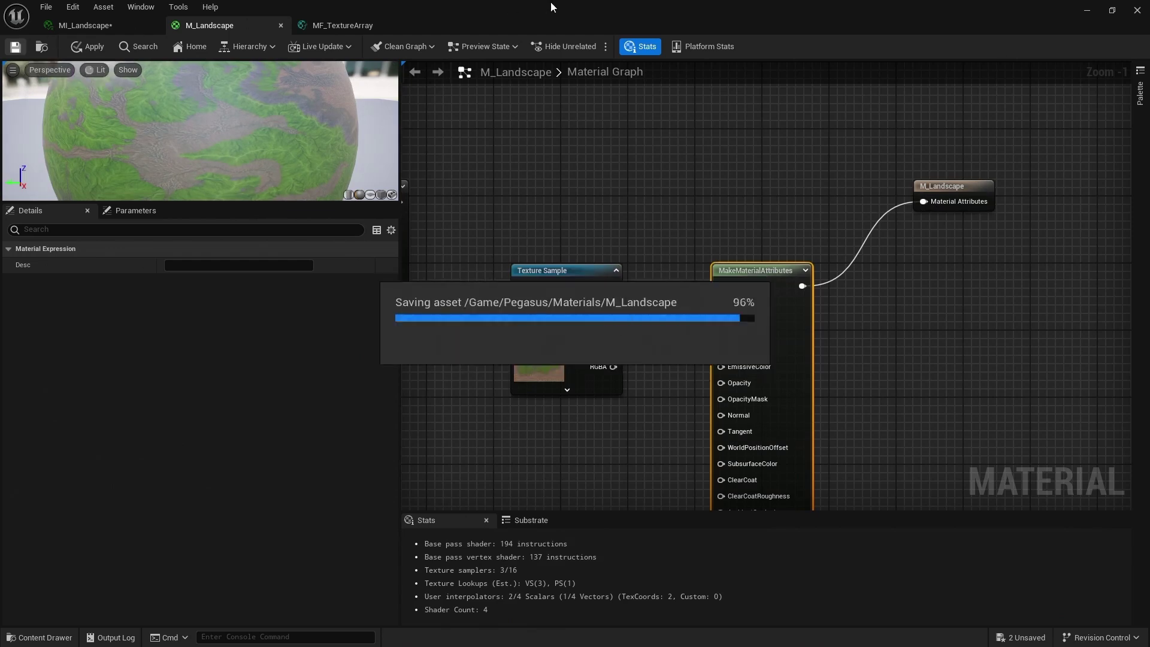
Move the material editor aside and inspect how the color texture tiles on the landscape in the level viewport.
left_click_drag(539, 4, 800, 92)
scroll(240, 239, "down", 4)
right_click_drag(240, 240, 204, 246)
key("w")
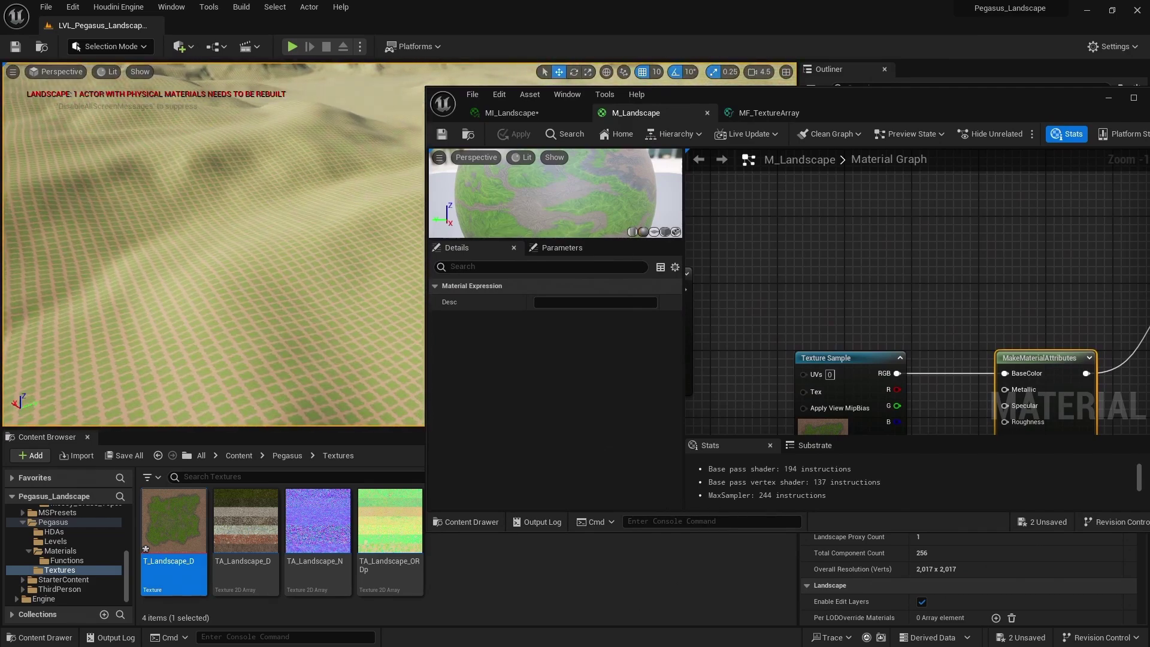
Add a Landscape Coords node before the Texture Sample in the maximized material editor and connect it to input A of a new Divide node.
double_click(664, 88)
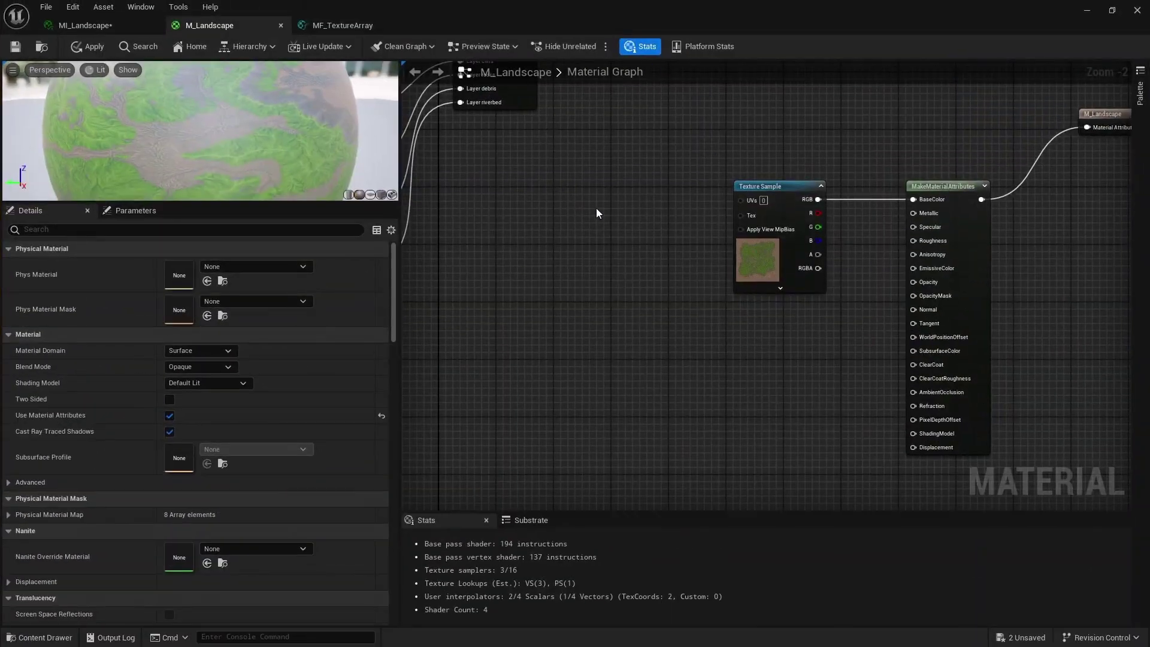
right_click(595, 208)
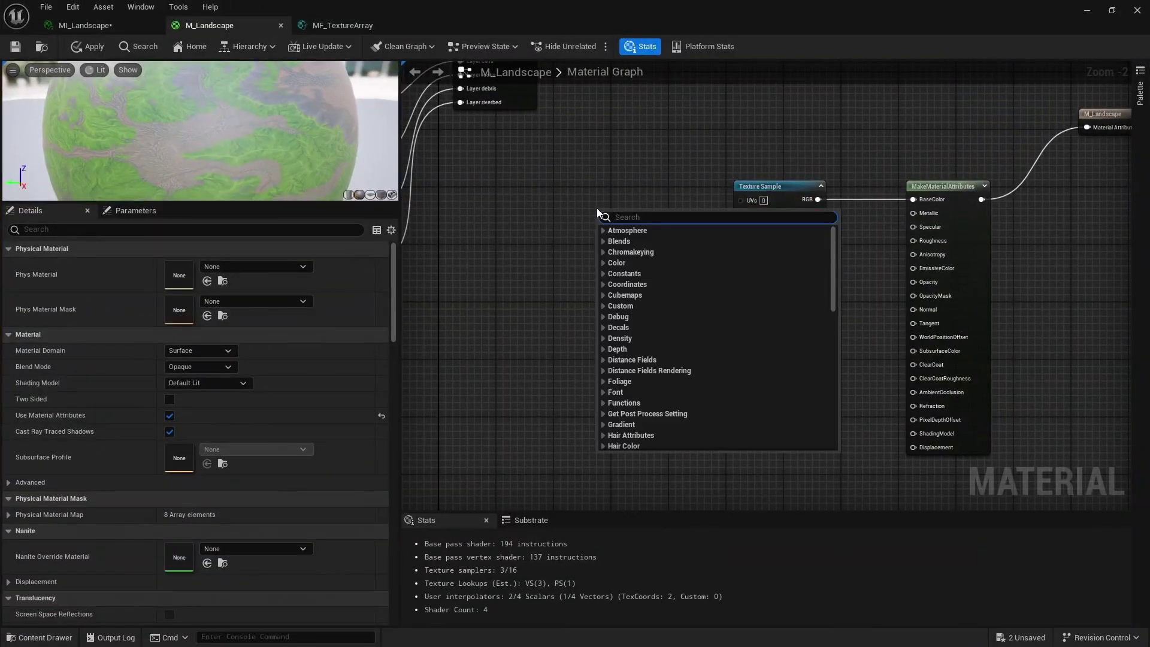
type("landscape co")
key("Return")
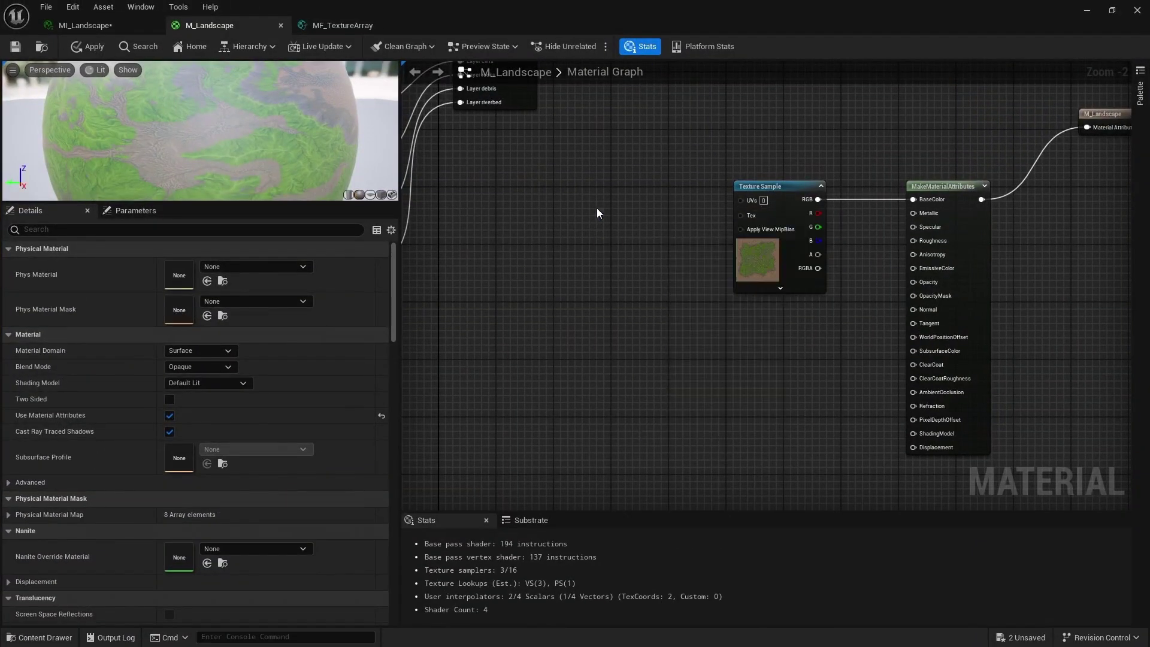
left_click_drag(629, 258, 657, 228)
type("divide")
key("Return")
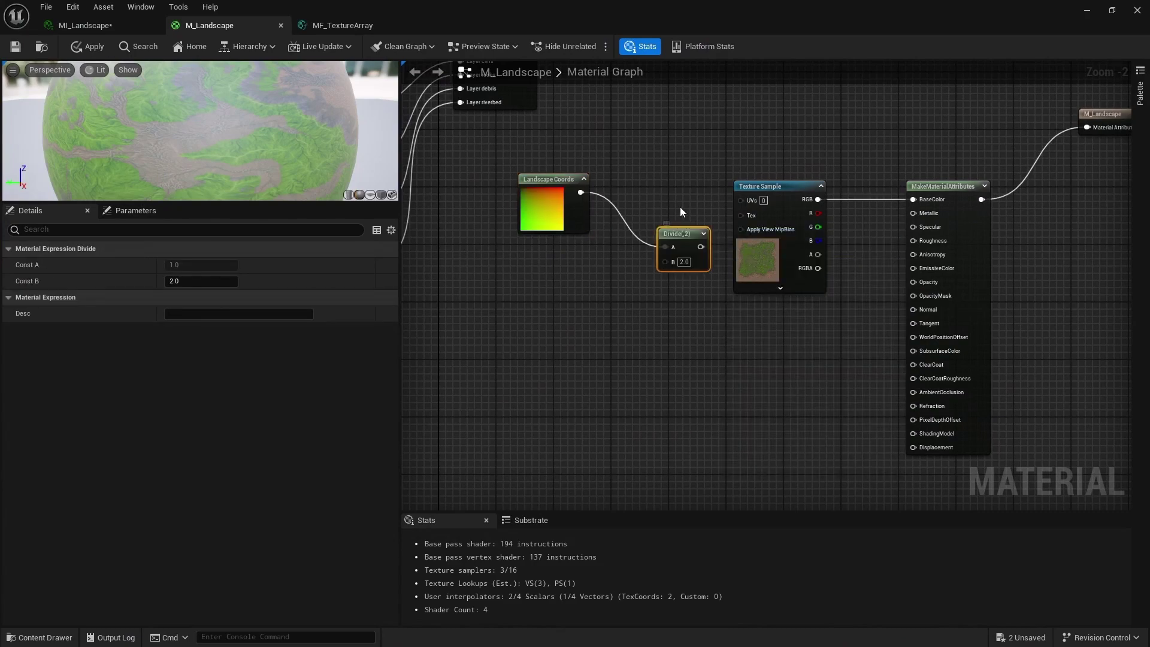
Add a Constant node below Landscape Coords and check the landscape actor's Overall Resolution in the level editor.
left_click(568, 295)
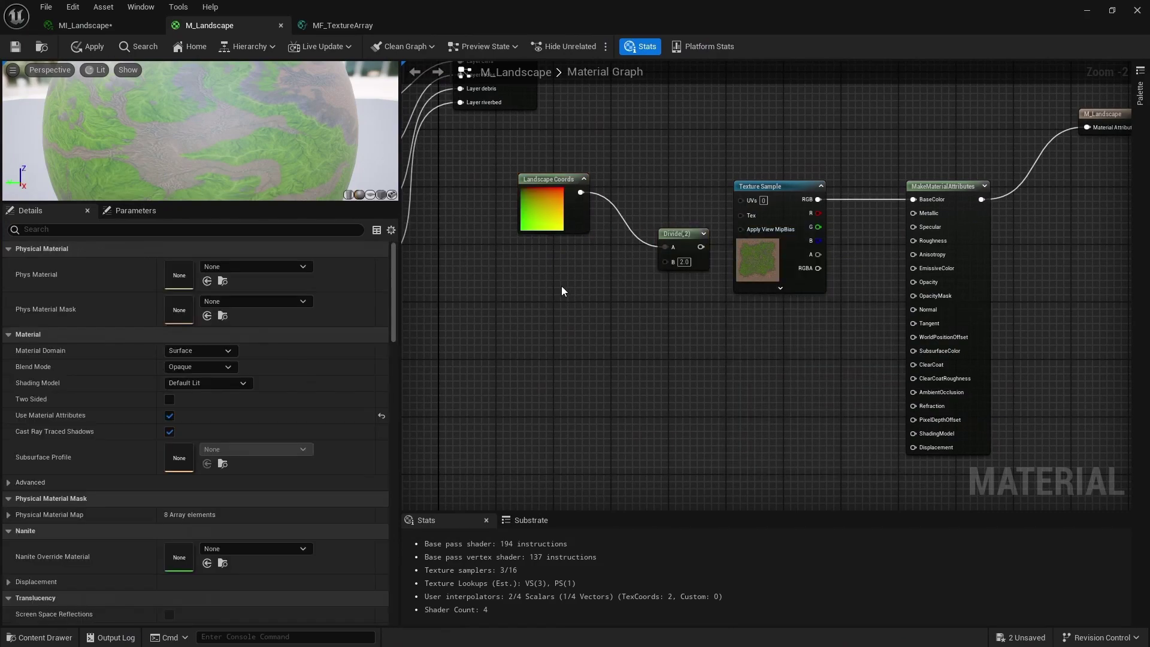
left_click(562, 286)
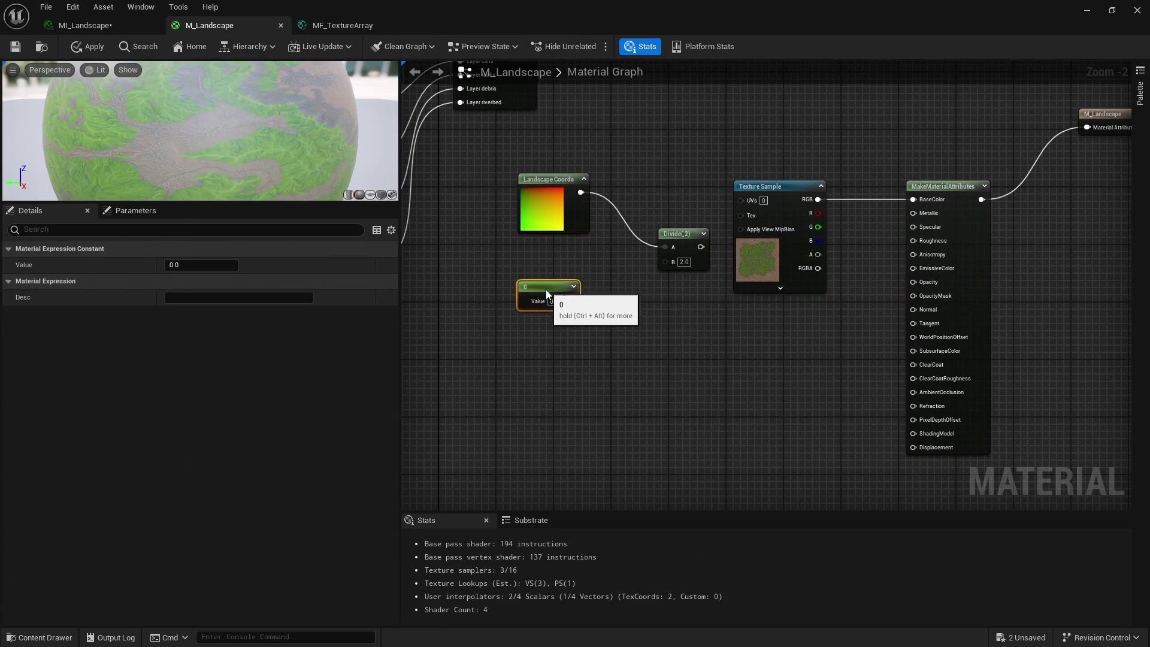
scroll(608, 293, "up", 2)
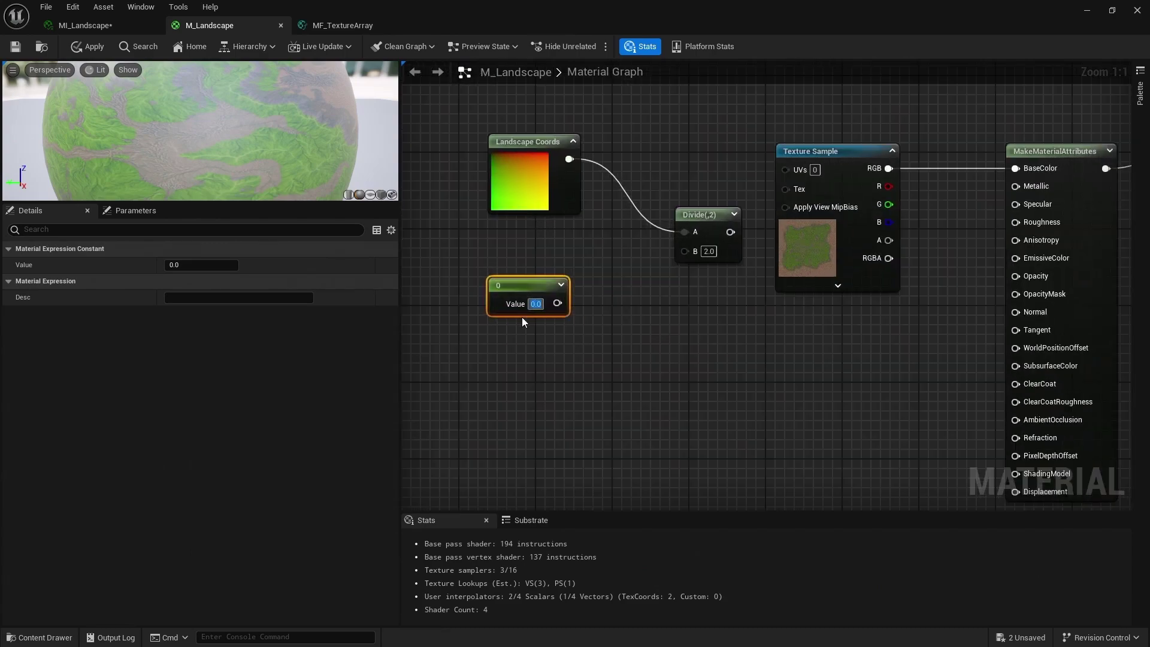
double_click(656, 2)
left_click_drag(652, 9, 375, 476)
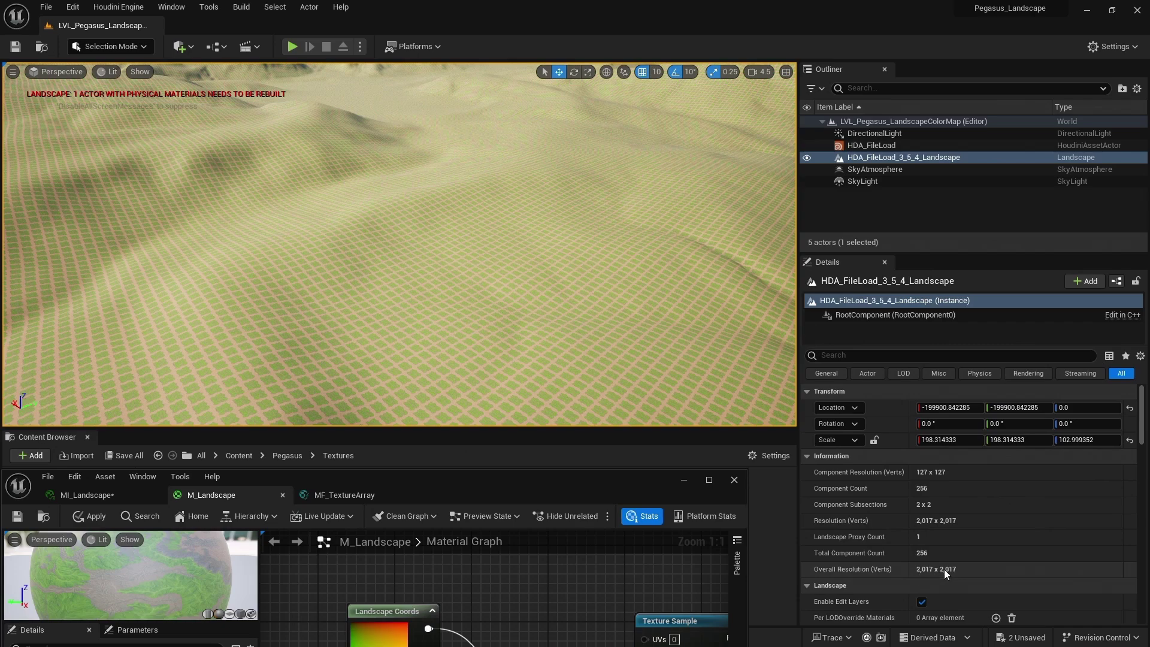
left_click_drag(642, 483, 788, 66)
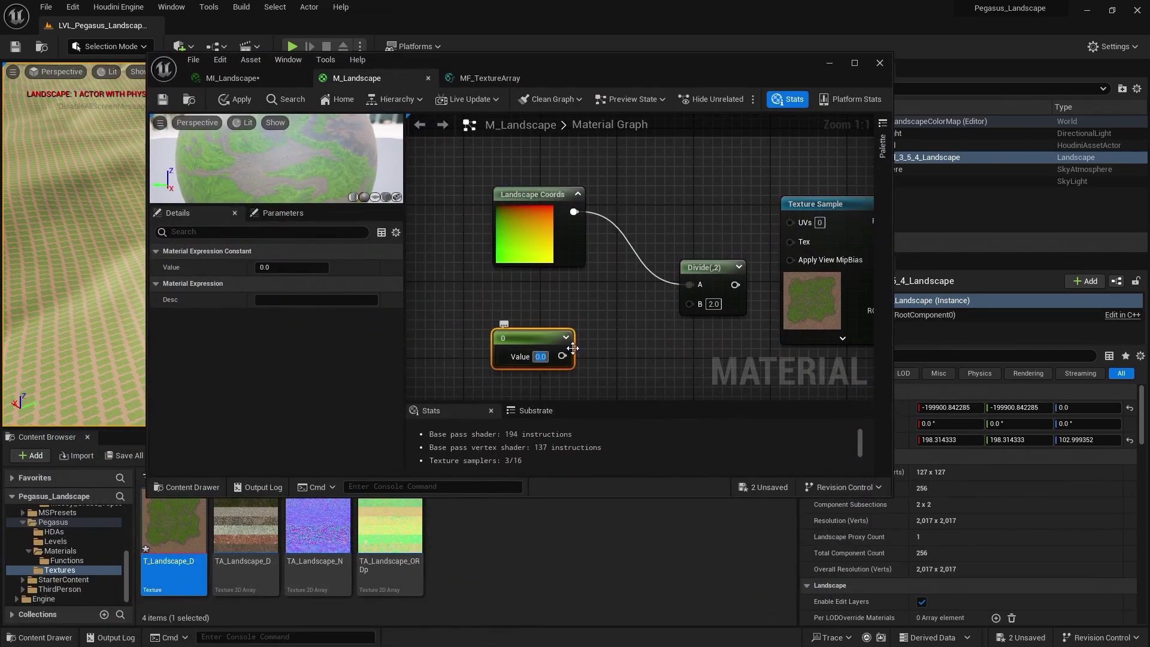
Set the constant's value to 2017 and connect it to input B of the Divide node.
type("2014")
key("BackSpace")
type("7")
key("Return")
left_click(681, 349)
left_click_drag(577, 357, 692, 304)
right_click_drag(729, 331, 712, 333)
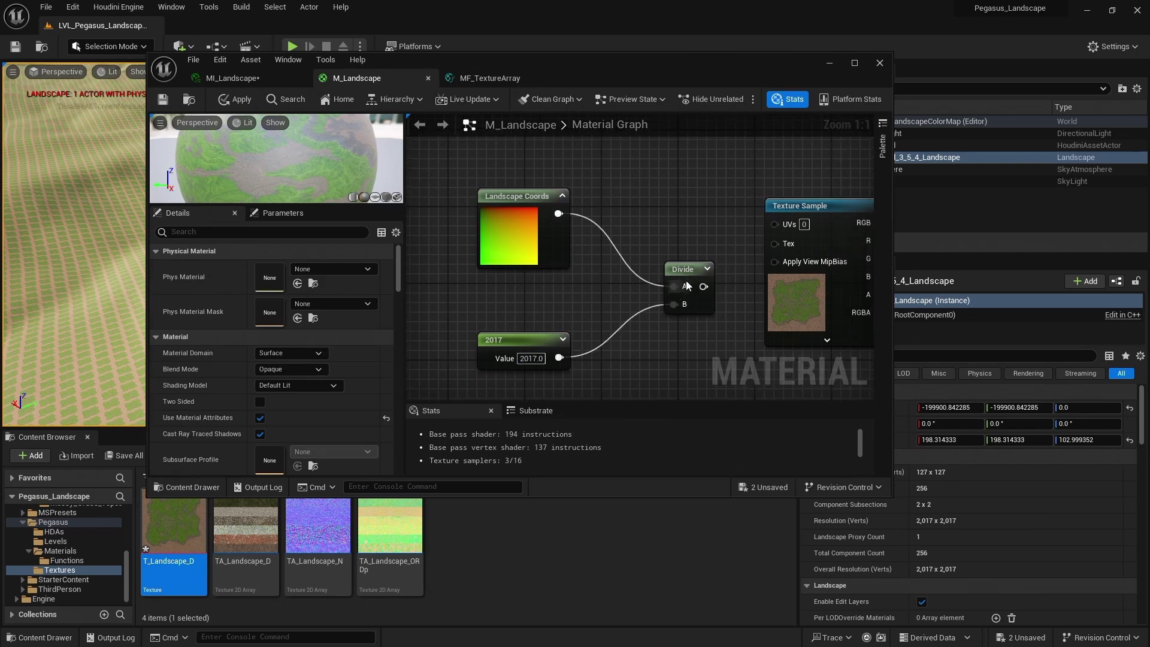
Convert the 2017 constant to a parameter named Landscape Size and assign it to the group 00. Global Parameters.
right_click(507, 339)
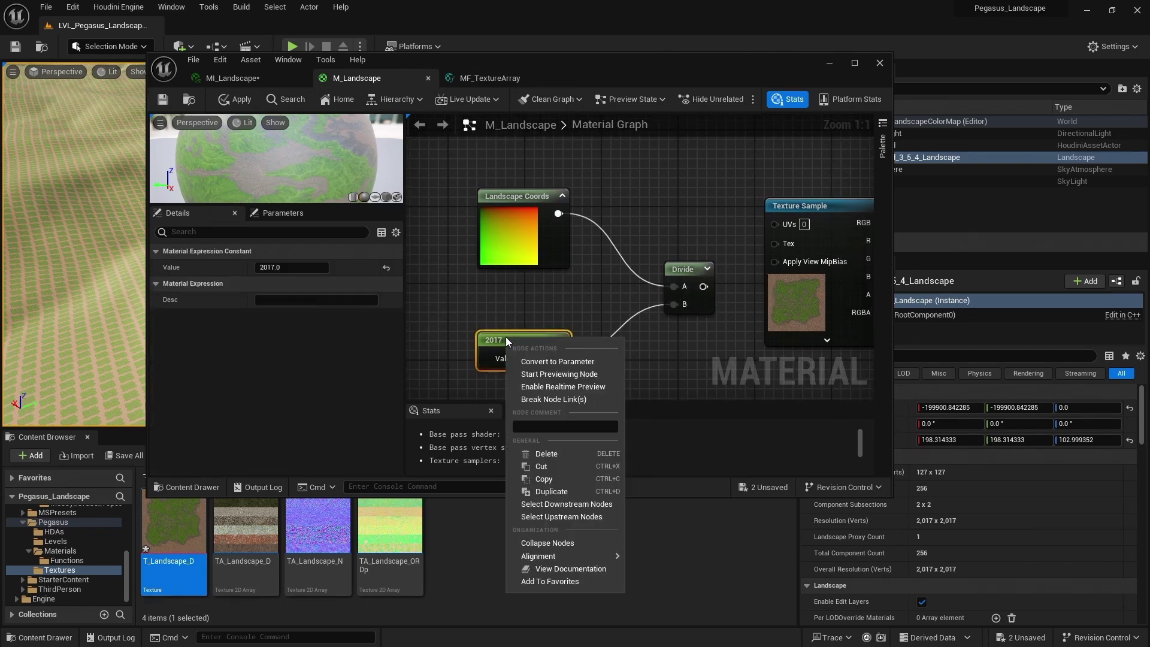
left_click(533, 362)
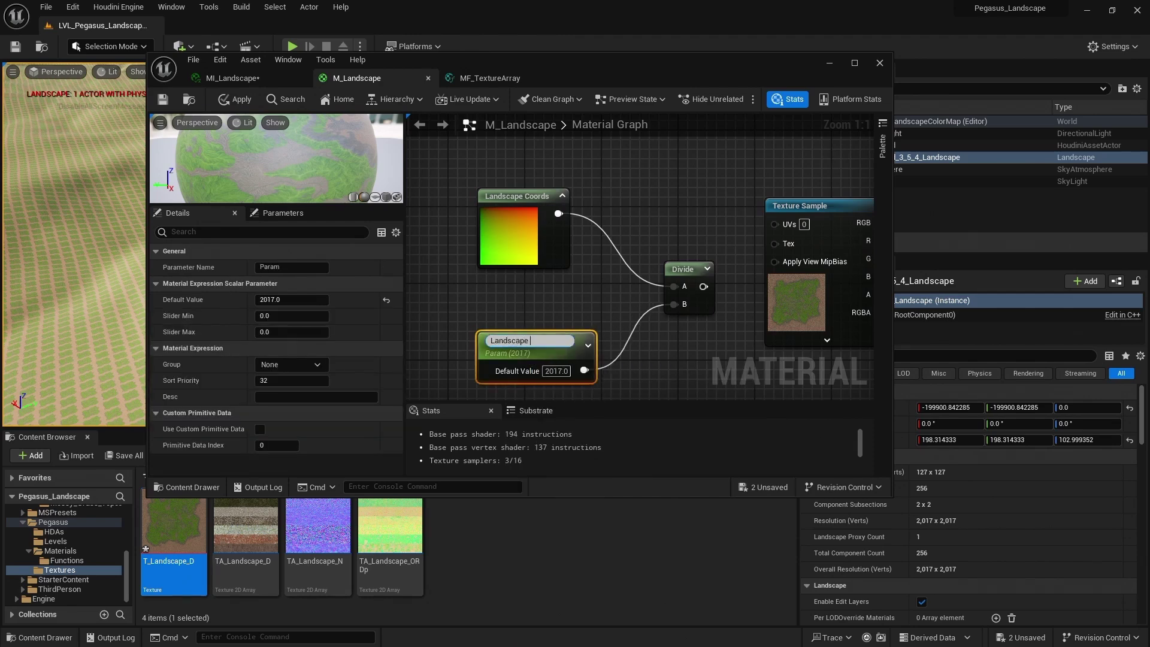
type("e")
key("Return")
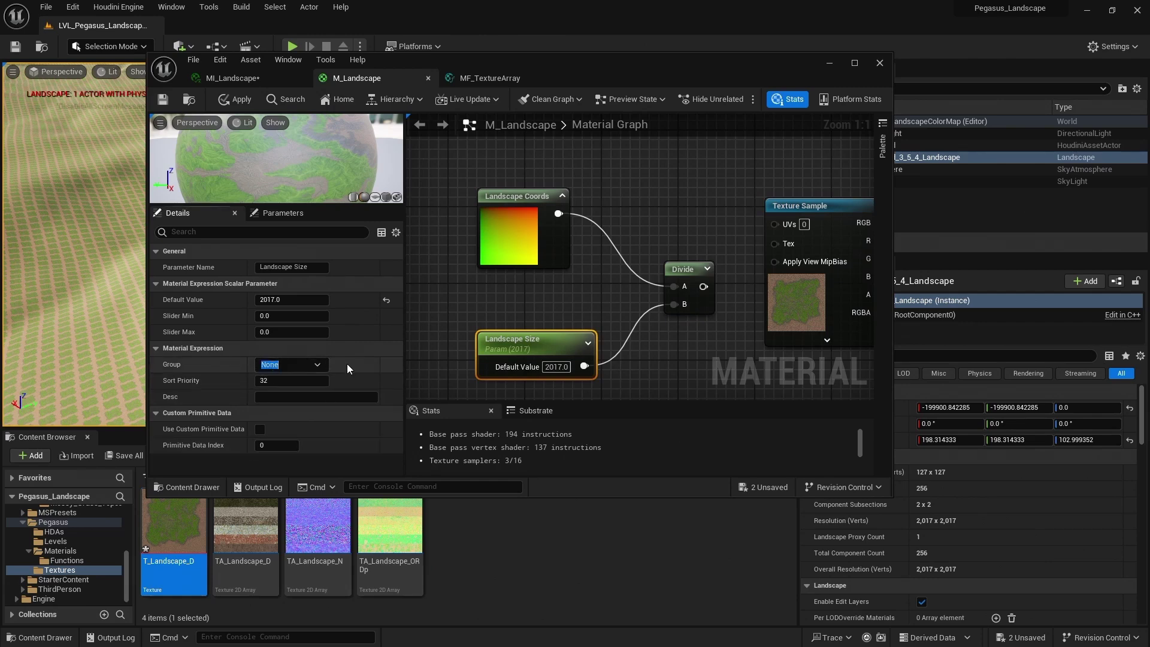
type("00.")
left_click_drag(283, 366, 211, 372)
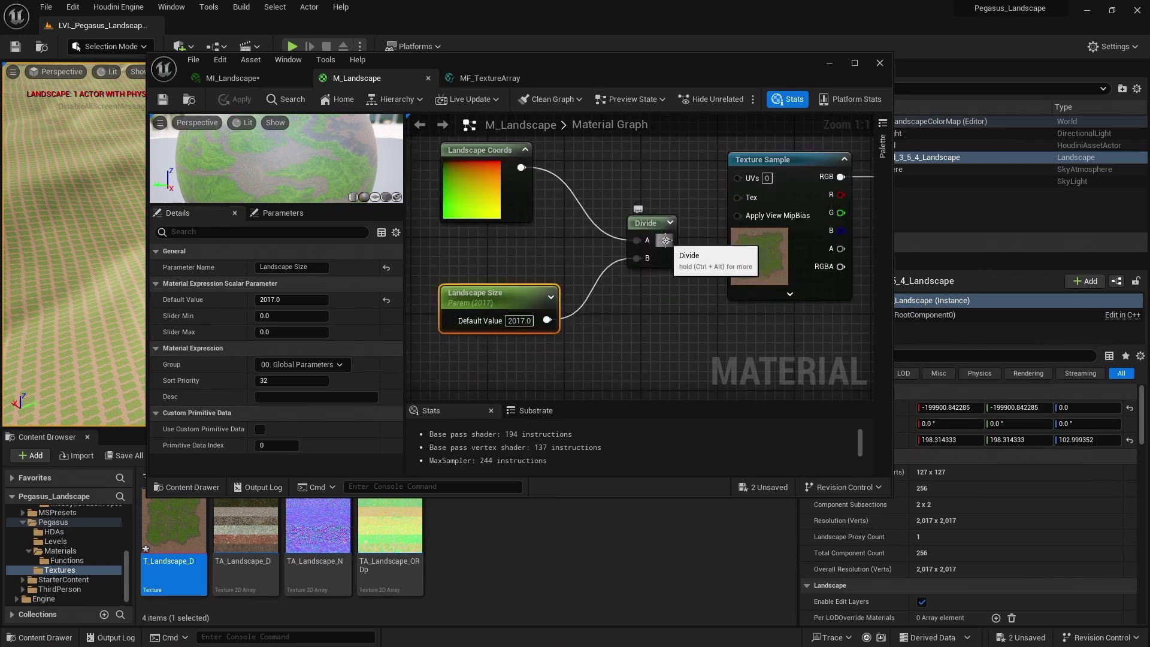
Connect the Divide output to the Texture Sample's UVs, shift the Texture Sample slightly away, and save the material.
left_click_drag(667, 240, 742, 178)
left_click_drag(764, 275, 792, 334)
left_click(162, 101)
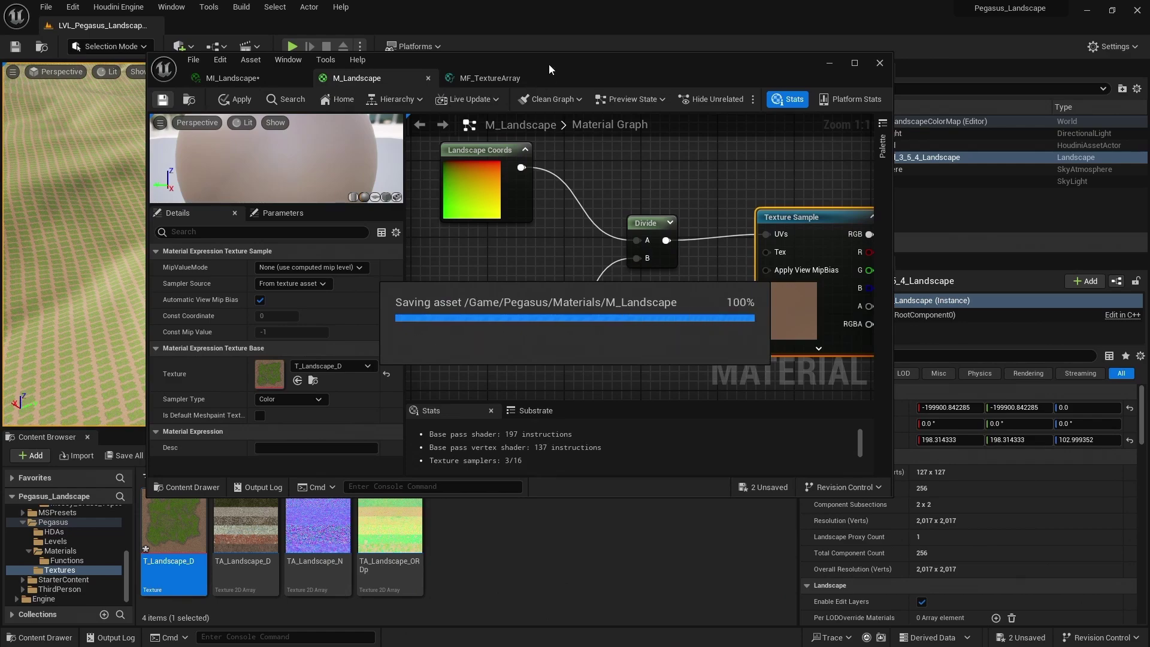
Move the material editor out of the way and view the whole landscape from above to check the color map's alignment.
left_click_drag(552, 63, 1149, 71)
key("s")
right_click_drag(730, 110, 521, 139)
scroll(730, 144, "up", 7)
scroll(730, 162, "up", 3)
key("d")
key("w")
key("d")
key("w")
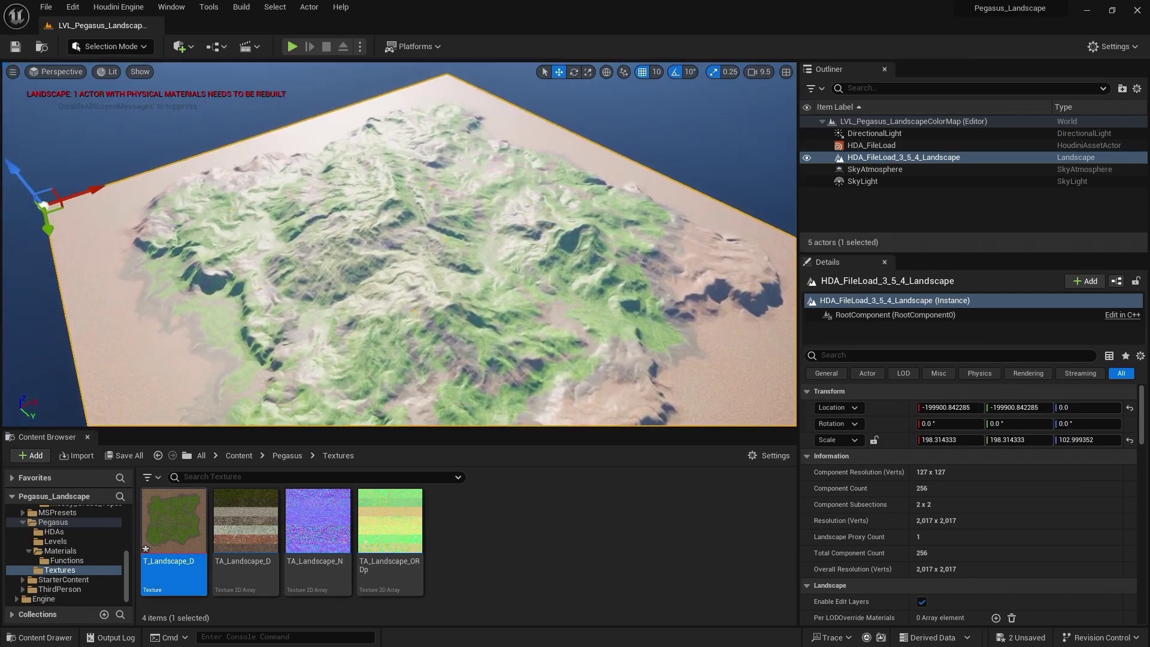
Bring back the material editor, set the Landscape Coords node's Mapping Rotation to 90, and save the material.
left_click_drag(1149, 140, 648, 97)
left_click(462, 222)
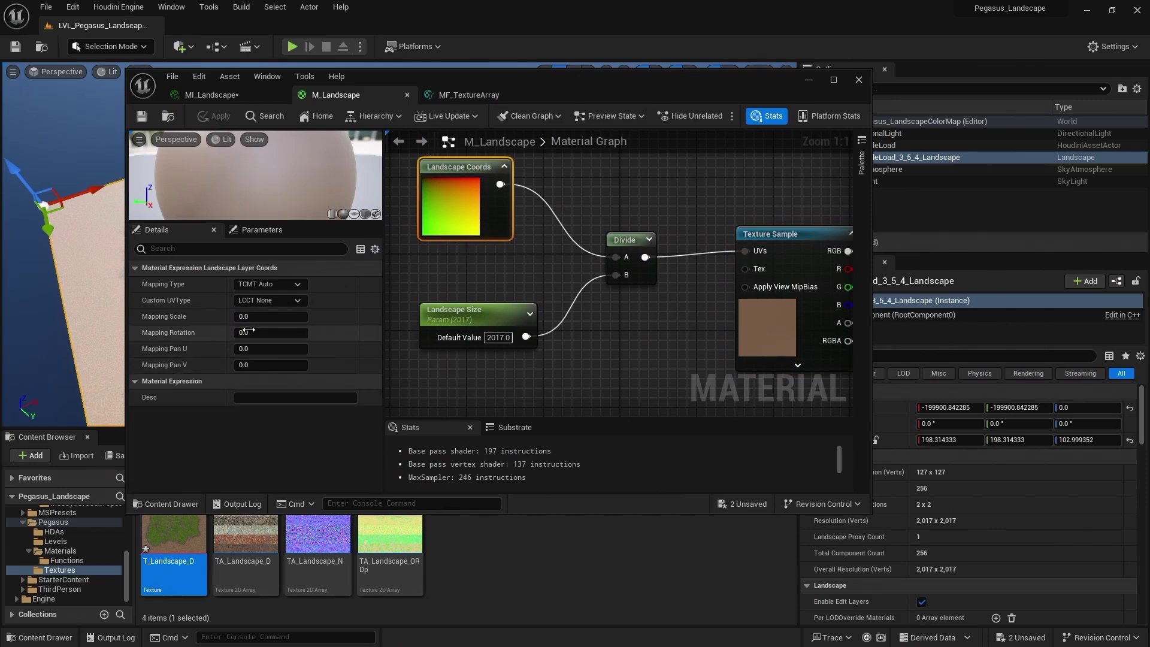
type("90")
key("Return")
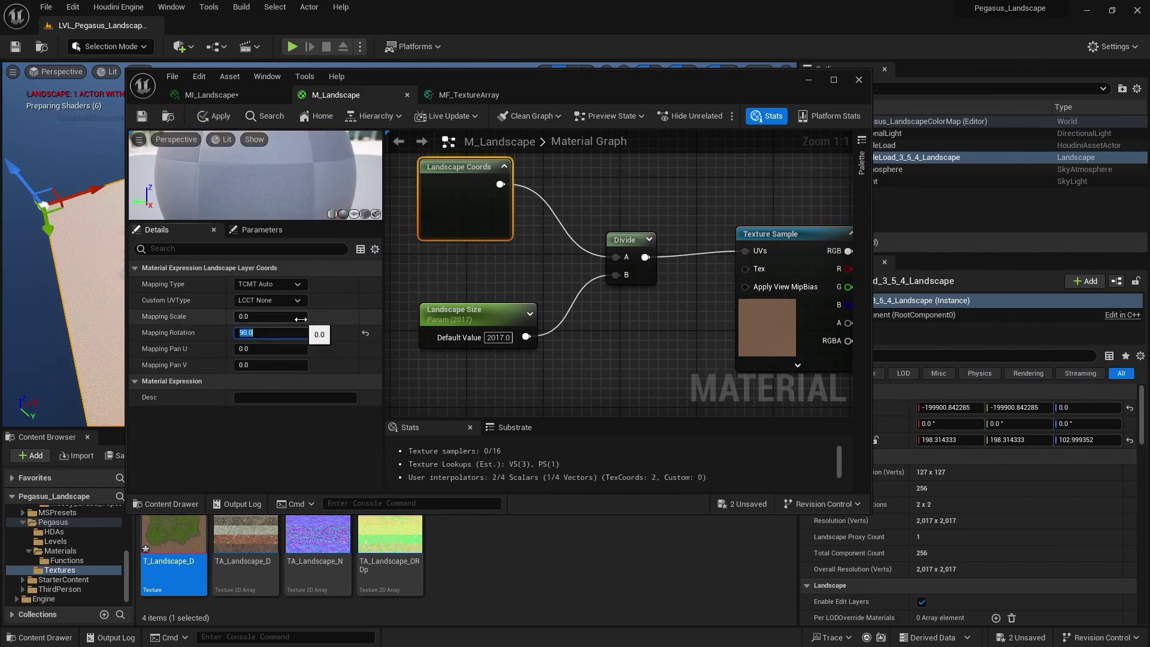
left_click(141, 115)
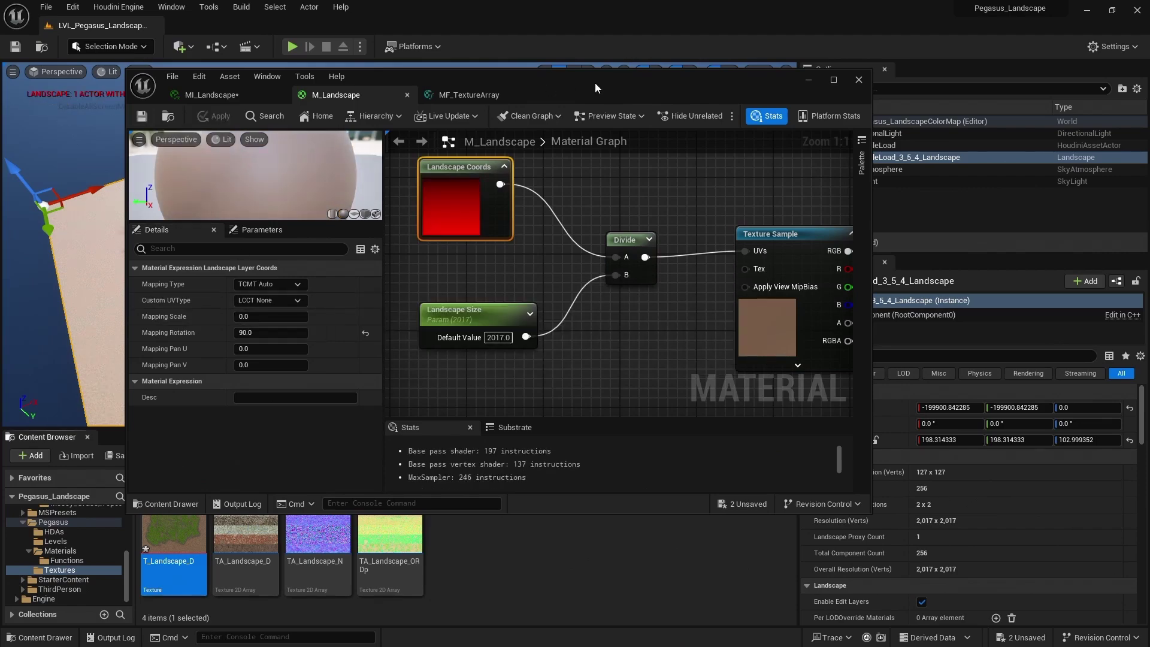
Clear the material editor from view and examine the rotated color map on the terrain, both overall and close to the ground.
left_click_drag(596, 84, 1149, 41)
key("w")
right_click_drag(629, 204, 558, 183)
scroll(587, 207, "up", 1)
right_click_drag(624, 120, 402, 129)
scroll(629, 132, "down", 4)
scroll(515, 150, "down", 3)
right_click_drag(452, 198, 452, 207)
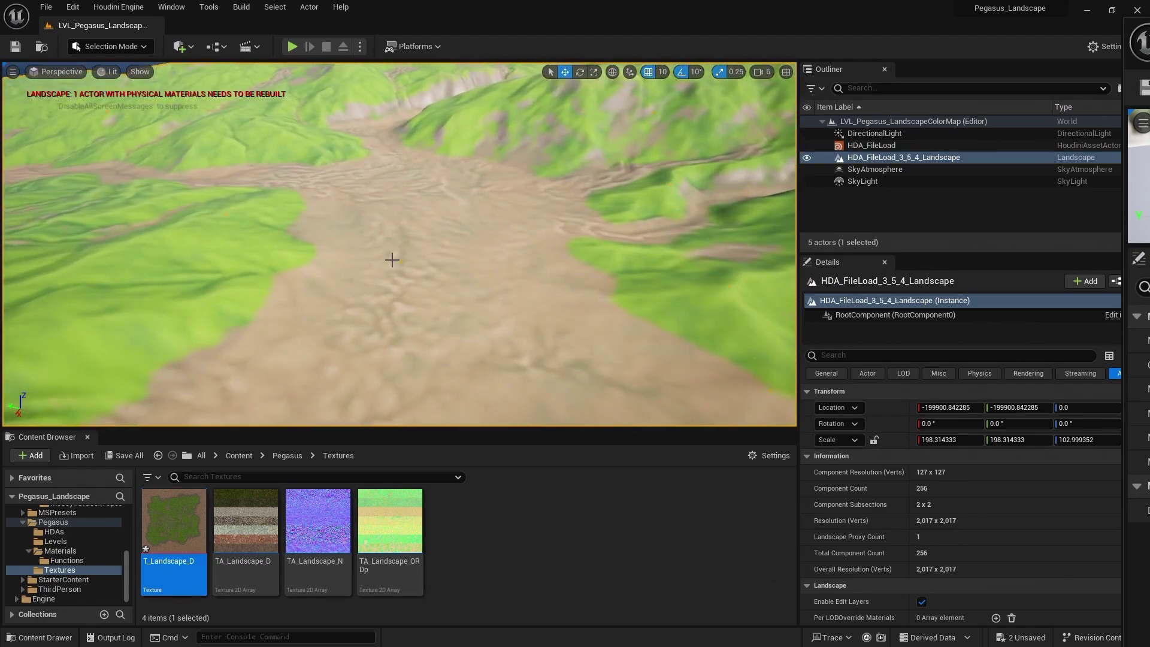
right_click_drag(392, 259, 413, 239)
Return to the maximized material editor and delete the MakeMaterialAttributes node from the M_Landscape graph.
left_click_drag(1149, 54, 612, 0)
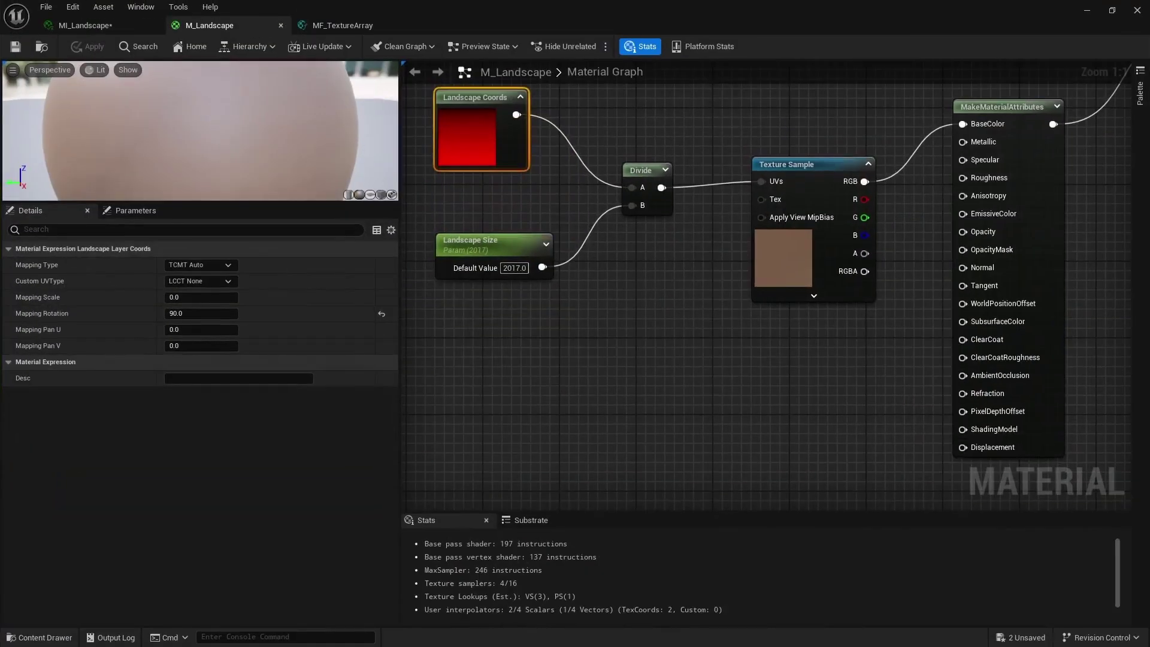
scroll(689, 386, "down", 4)
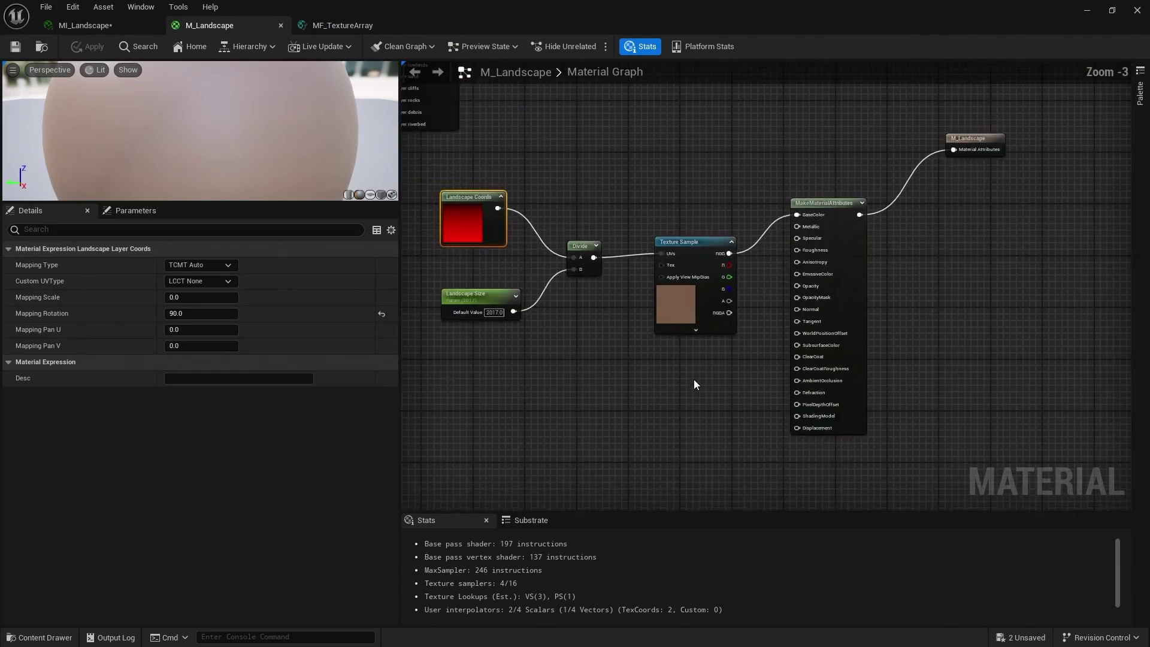
right_click_drag(745, 170, 695, 264)
left_click_drag(695, 265, 810, 414)
key("Delete")
right_click_drag(809, 373, 901, 357)
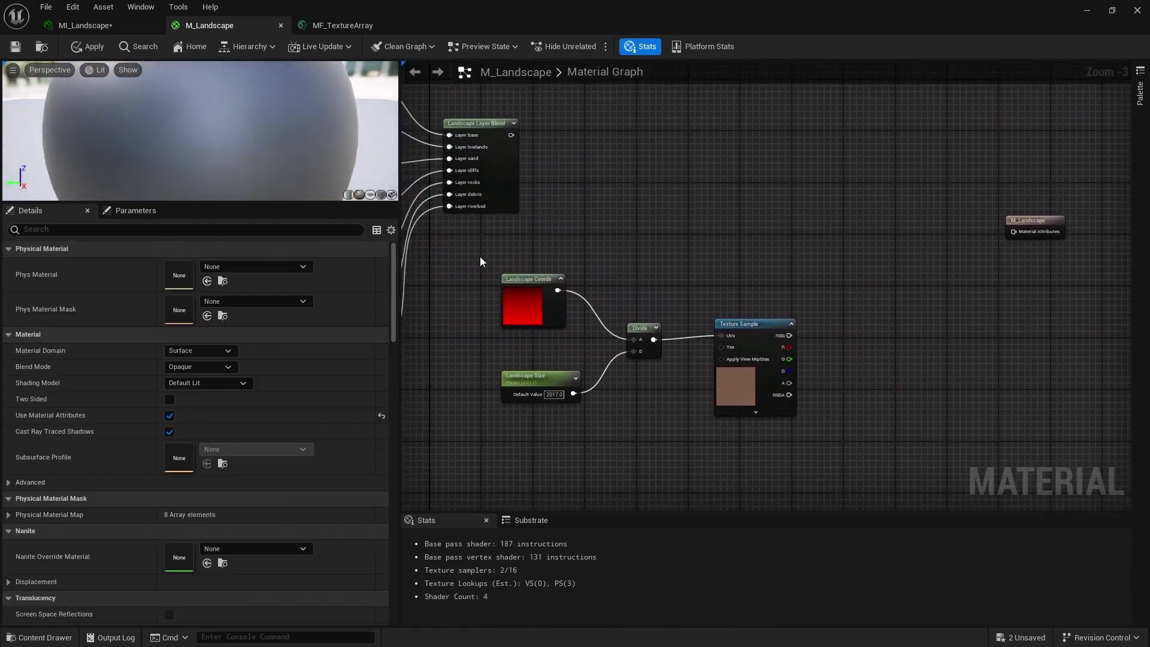
Move the Landscape Coords, Landscape Size, Divide and Texture Sample nodes together so they sit beneath the Landscape Layer Blend.
left_click_drag(481, 262, 800, 419)
left_click_drag(756, 324, 692, 324)
left_click(948, 196)
Add a GetMaterialAttributes node fed by the Landscape Layer Blend output and align it level with that output above the Texture Sample.
scroll(609, 201, "up", 3)
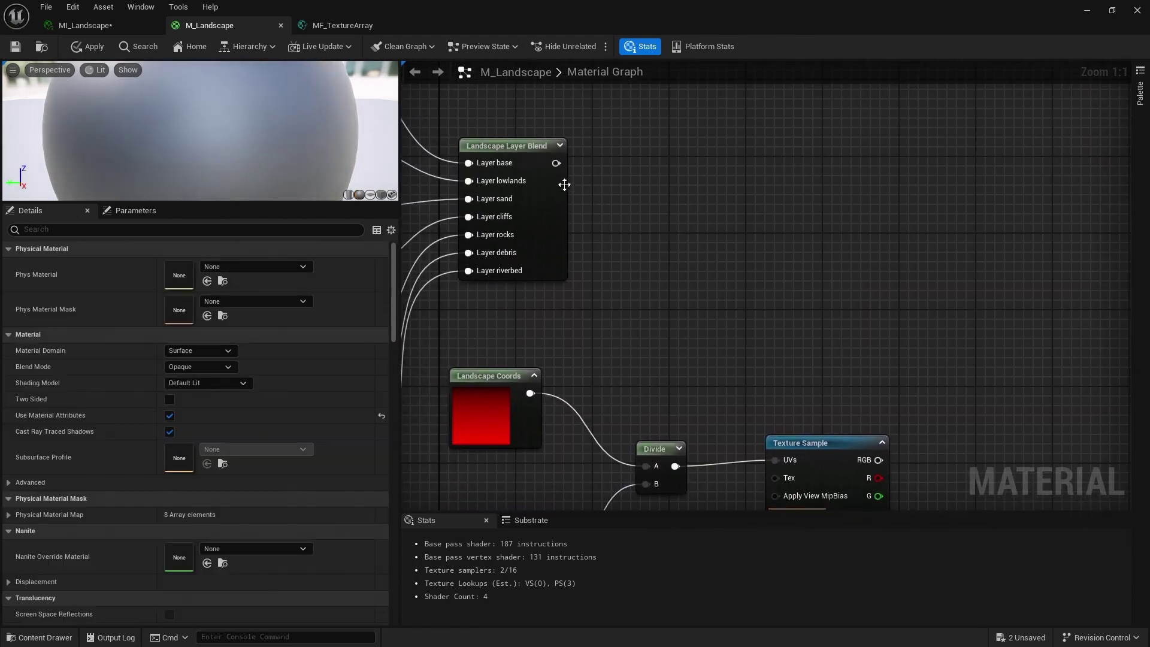
left_click_drag(556, 164, 840, 168)
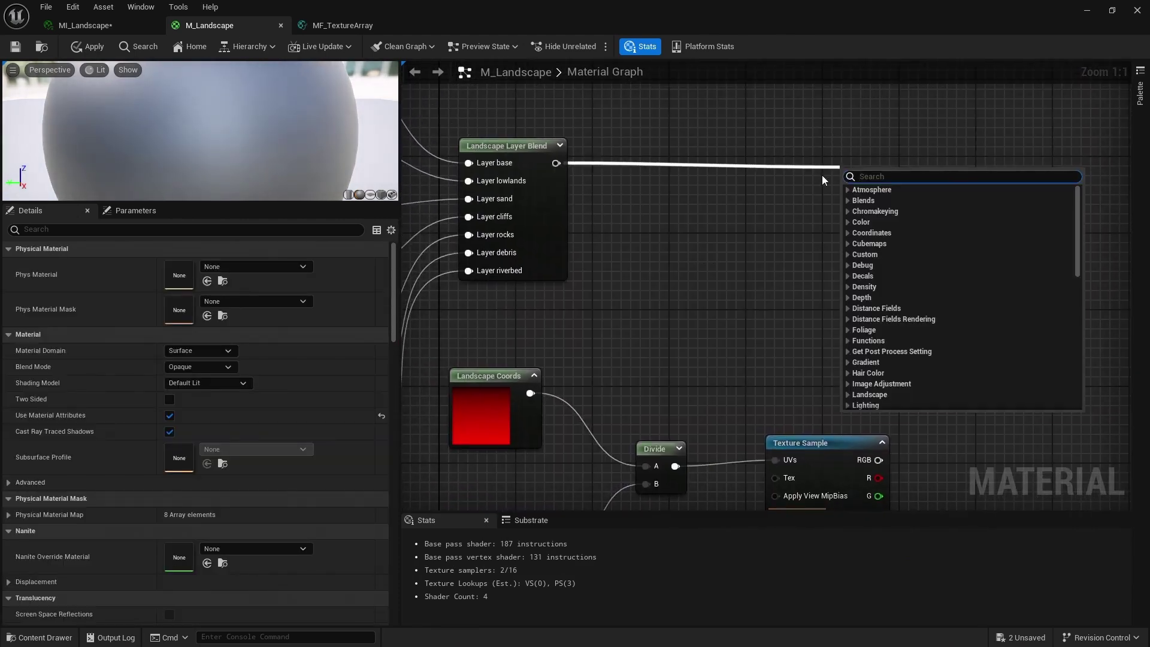
type("get material")
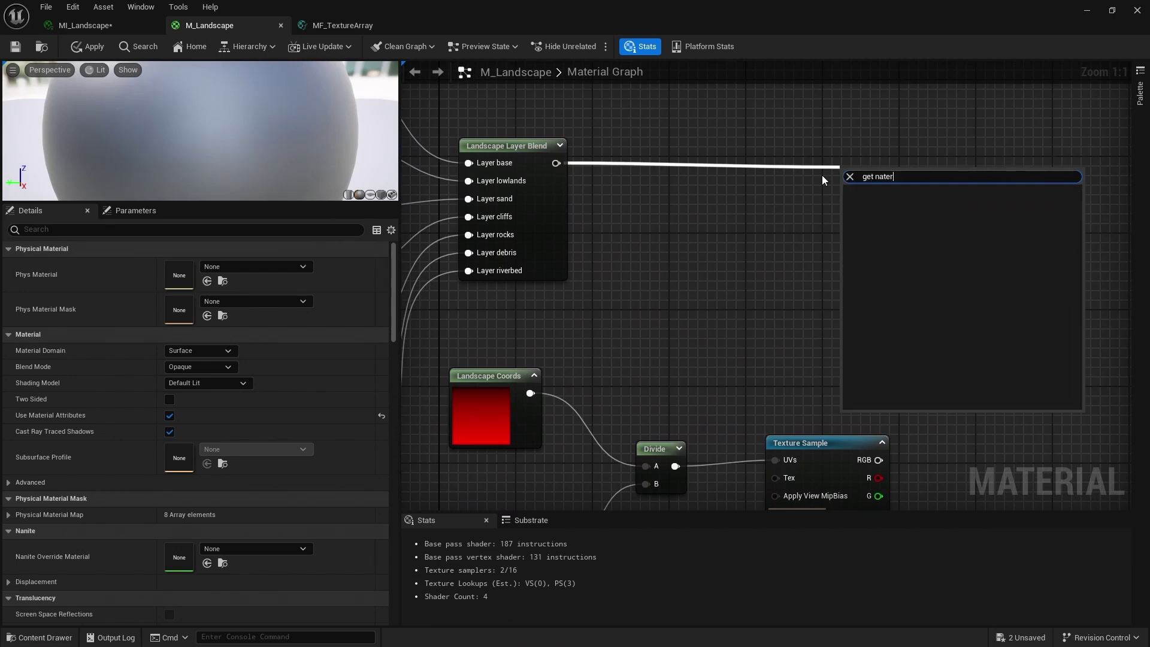
key("Return")
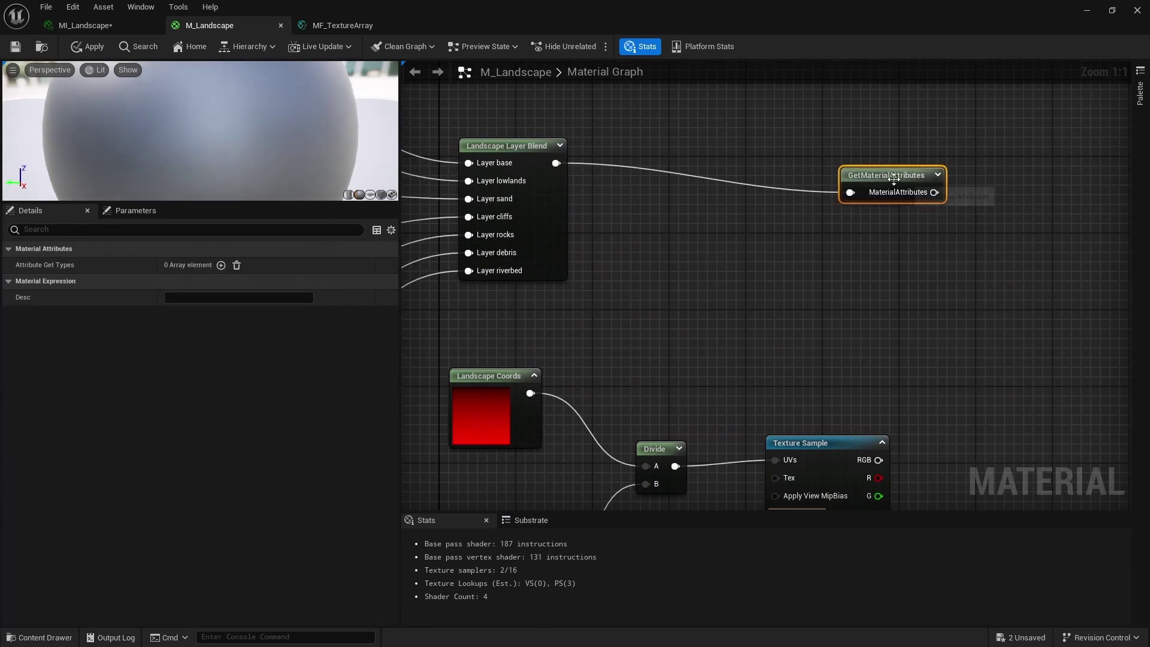
left_click_drag(849, 156, 824, 150)
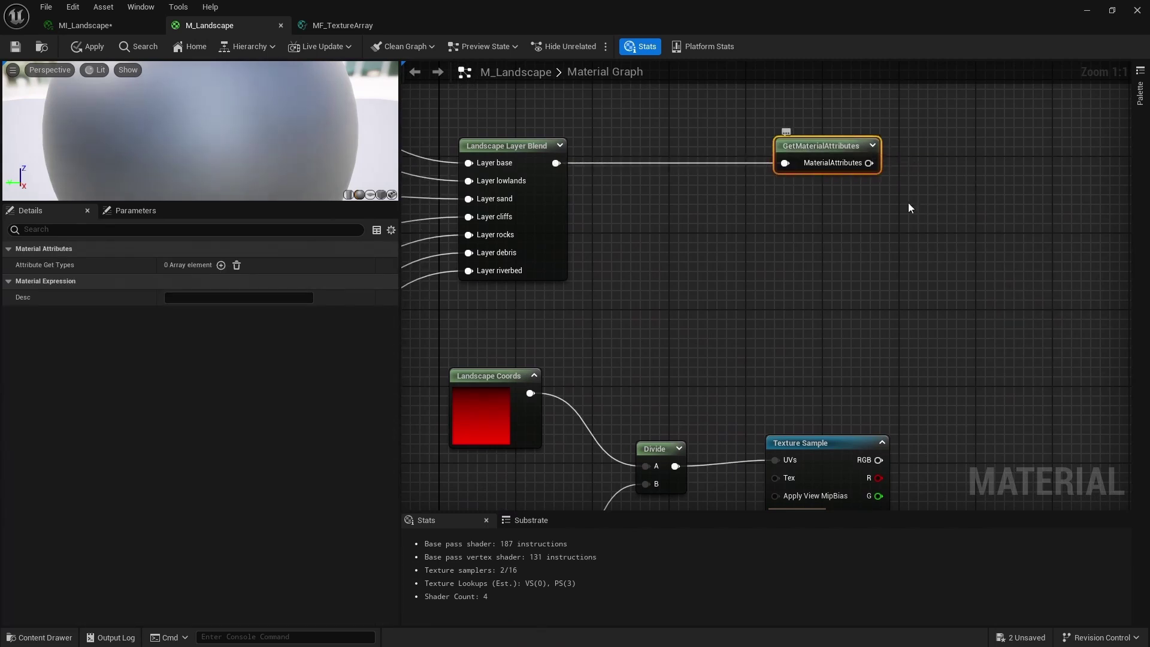
right_click_drag(901, 234, 778, 218)
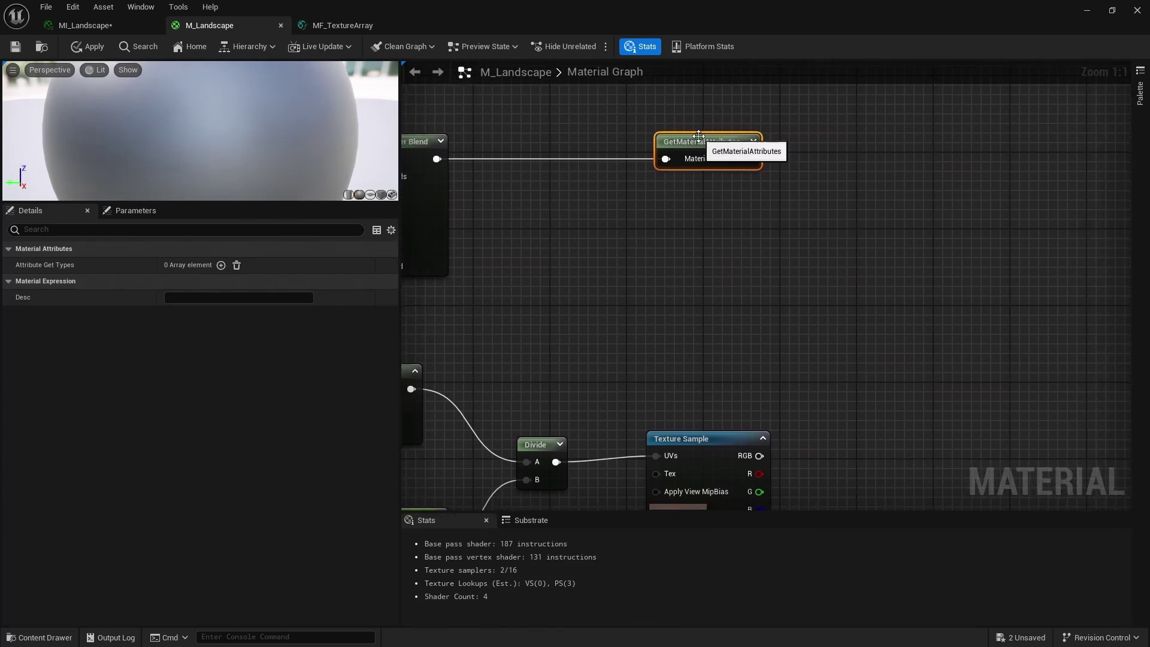
Add a Base Color output to the GetMaterialAttributes node and move the M_Landscape result node up closer to its level.
left_click(221, 266)
left_click(8, 265)
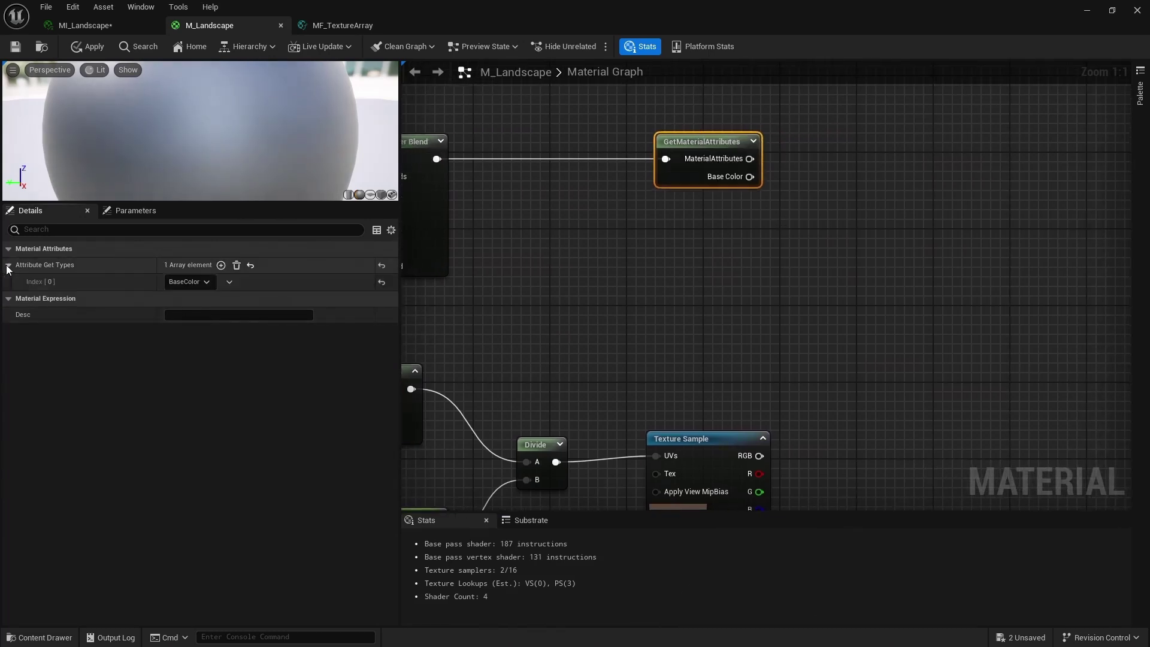
right_click_drag(434, 278, 596, 271)
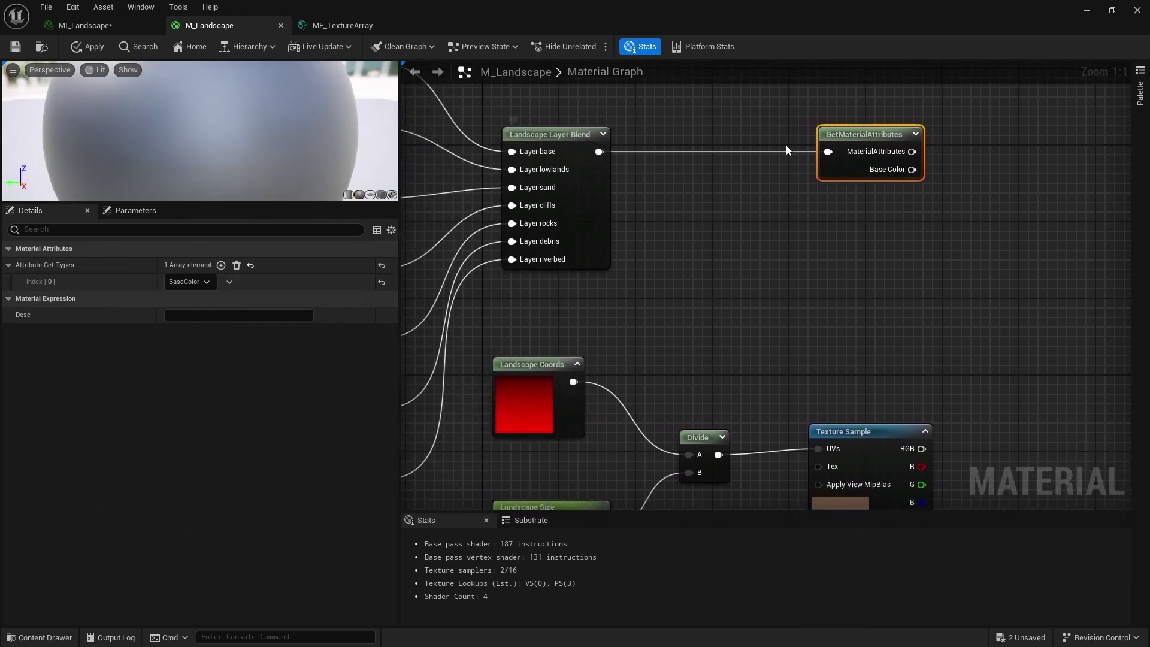
right_click_drag(876, 151, 689, 163)
right_click_drag(772, 188, 605, 173)
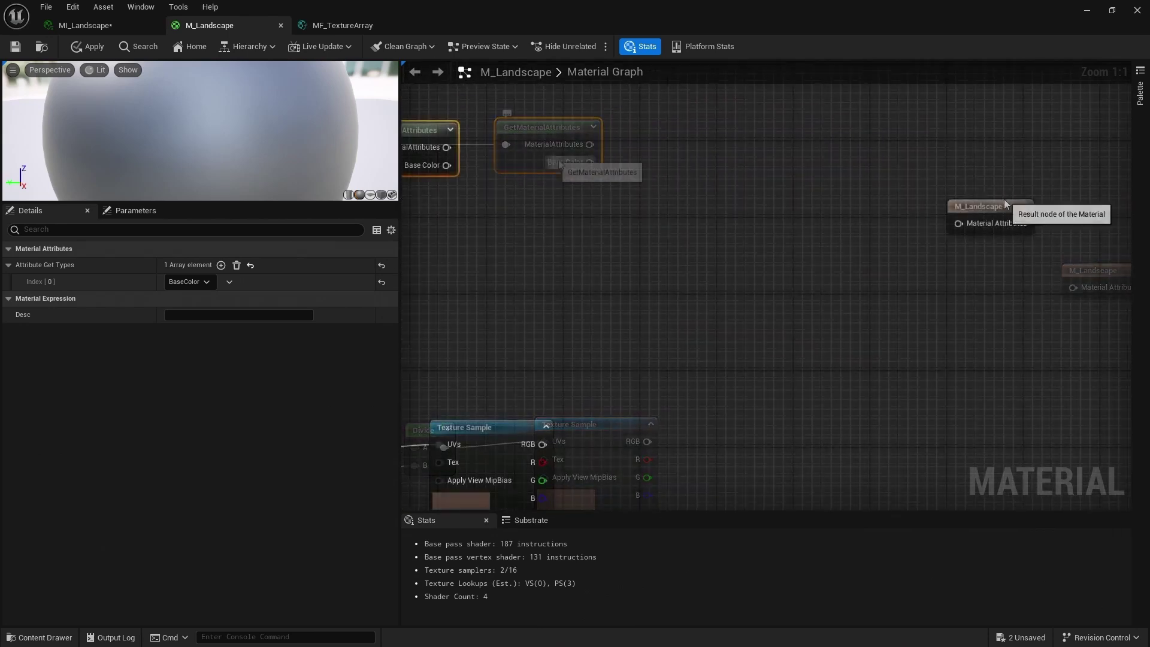
left_click_drag(1010, 198, 995, 138)
Add a Multiply node that combines GetMaterialAttributes' Base Color with the Texture Sample's RGB output.
right_click_drag(698, 201, 833, 205)
right_click_drag(738, 183, 643, 151)
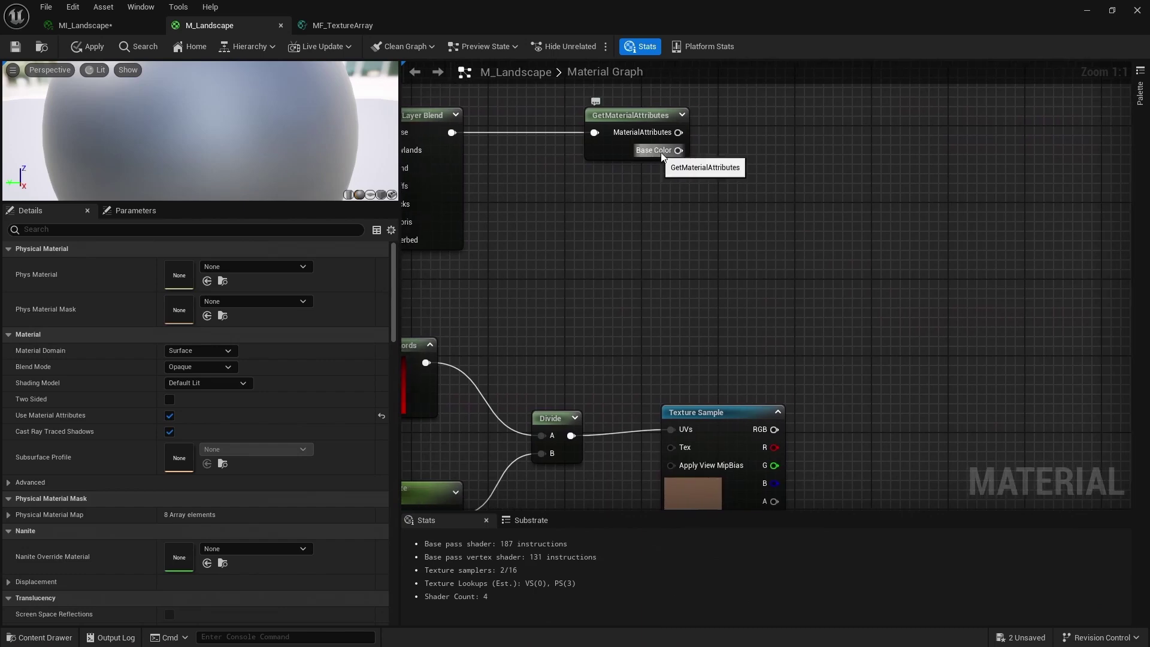
left_click_drag(671, 149, 847, 250)
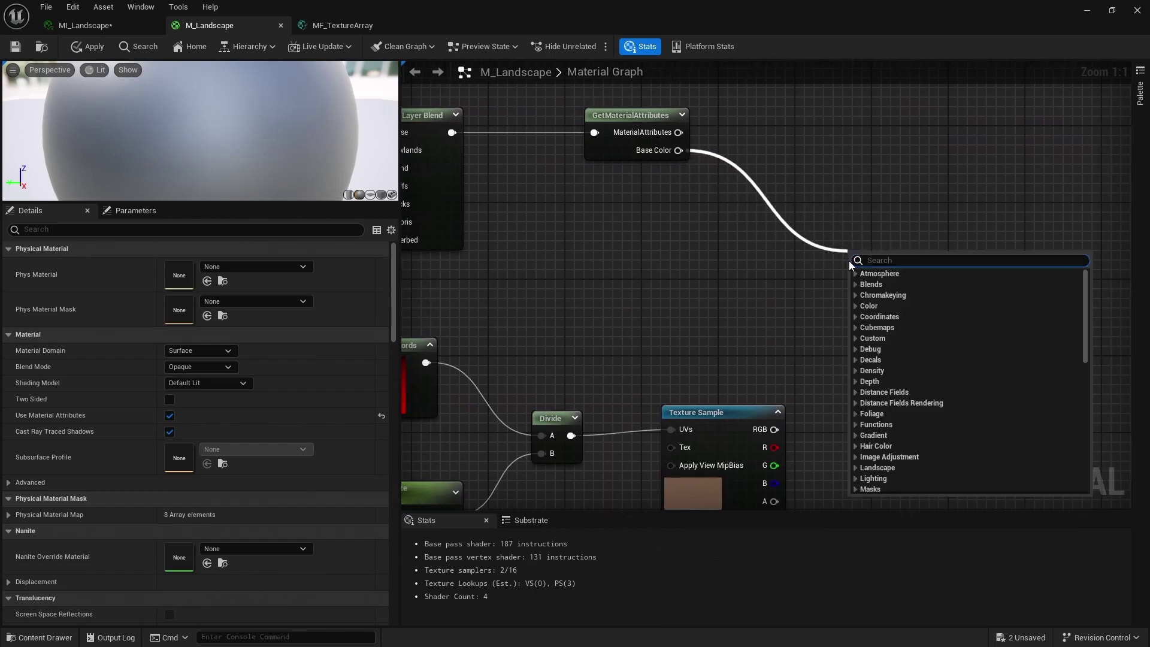
type("mult")
key("Return")
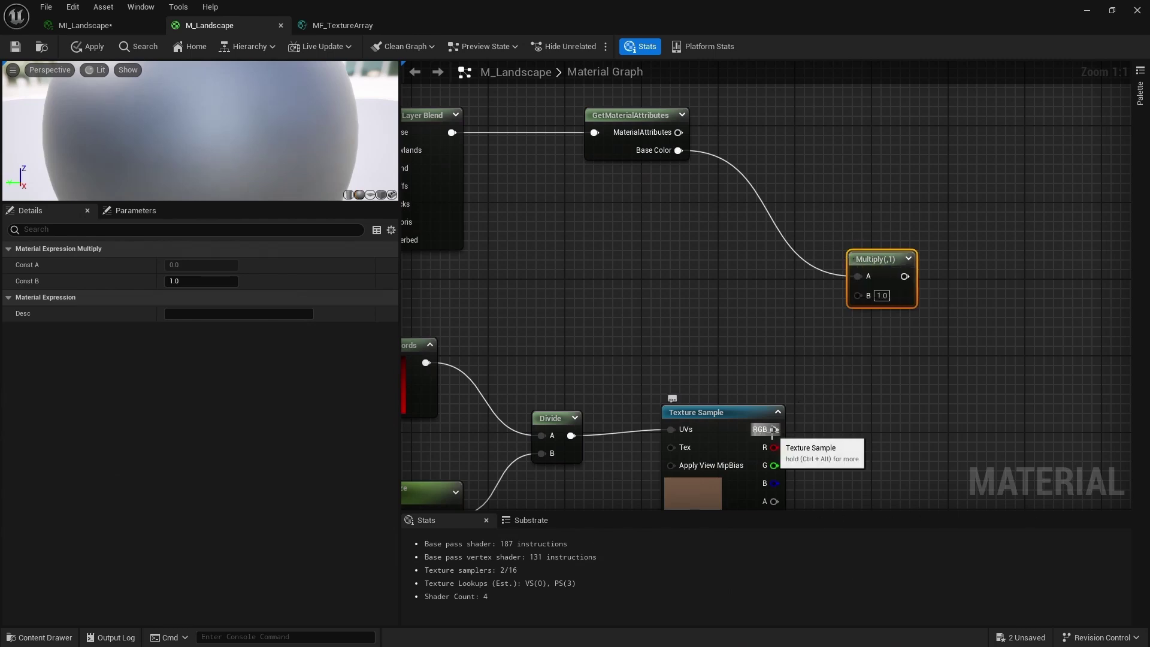
left_click_drag(775, 430, 805, 395)
left_click_drag(861, 291, 862, 291)
Add a SetMaterialAttributes node with a Base Color attribute between the Multiply node and the M_Landscape result node.
right_click_drag(948, 278, 697, 302)
right_click(704, 190)
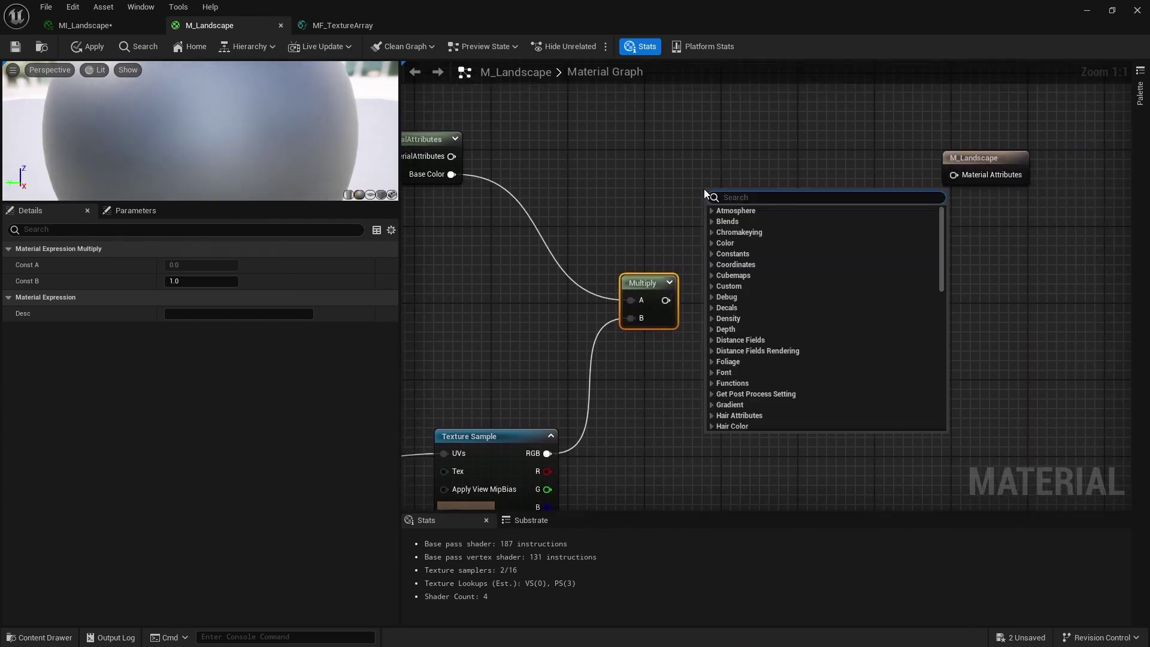
left_click(742, 185)
right_click(742, 184)
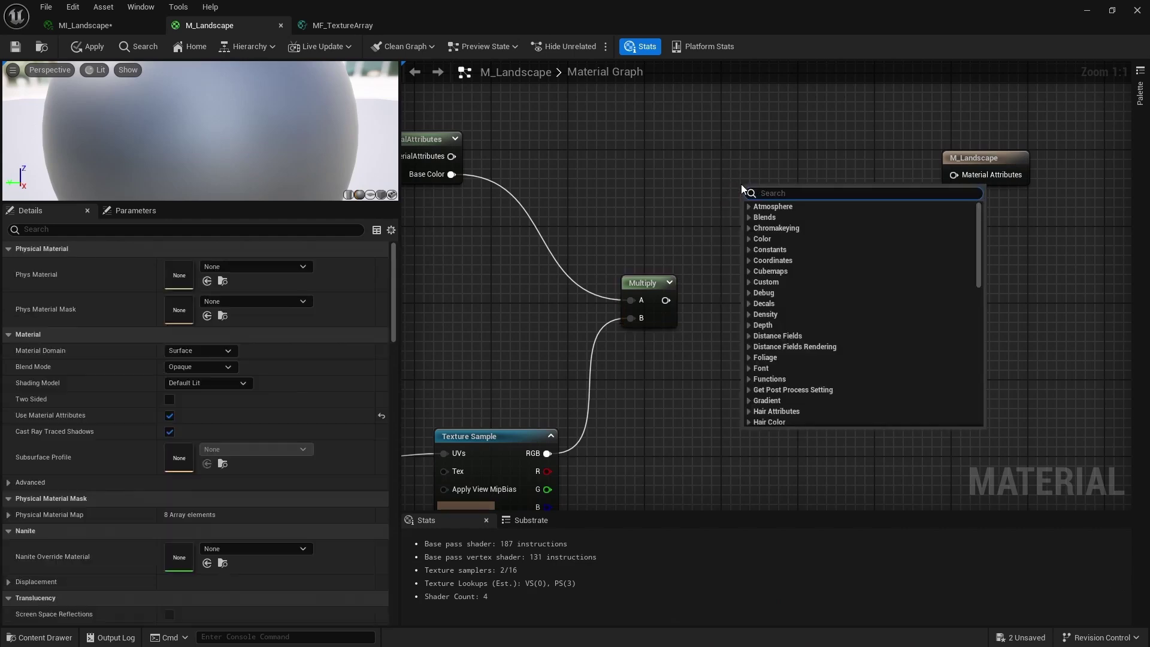
type("setmater")
key("Return")
left_click_drag(817, 192, 812, 137)
left_click(221, 264)
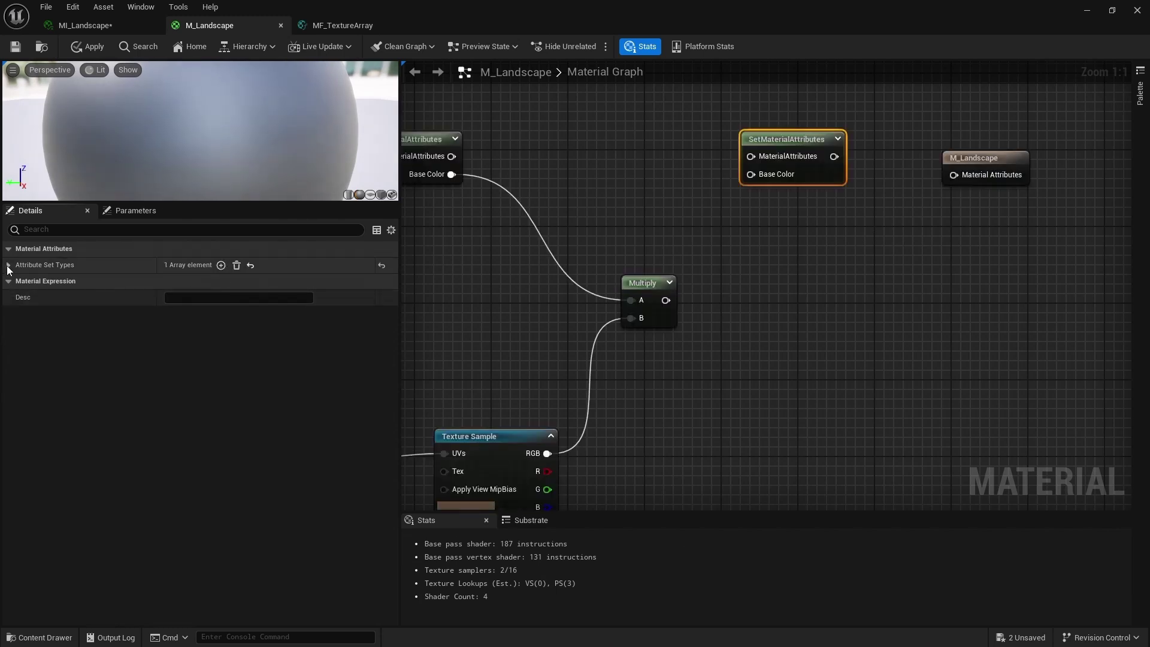
Feed the GetMaterialAttributes and Multiply outputs through SetMaterialAttributes into the M_Landscape result node, and apply the material.
right_click_drag(480, 166, 549, 169)
left_click_drag(521, 159, 839, 163)
left_click_drag(736, 303, 794, 244)
left_click_drag(820, 178, 821, 178)
right_click_drag(821, 178, 651, 204)
left_click_drag(734, 185, 904, 173)
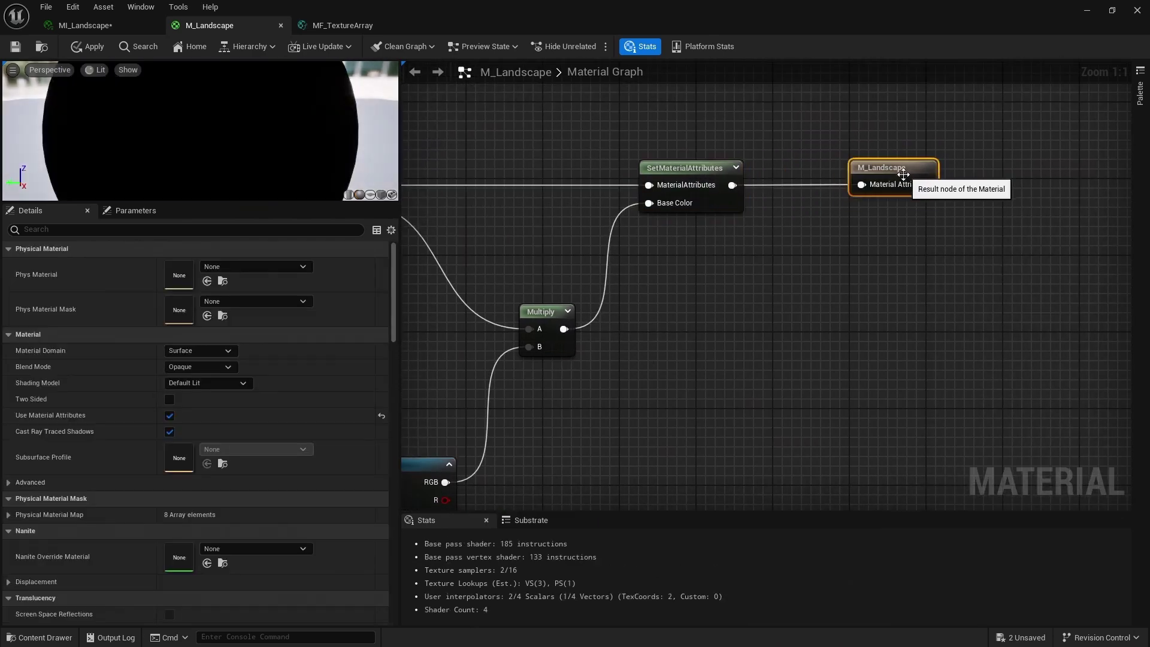
left_click(86, 48)
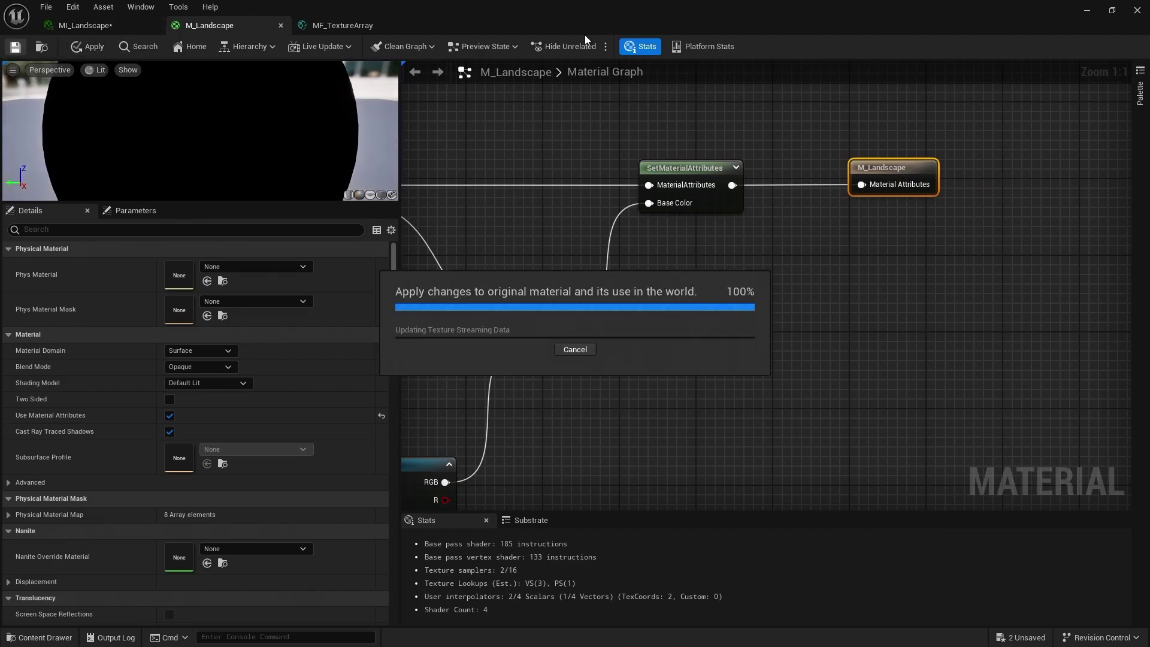
Clear the material editor from view and examine the multiplied color map on the terrain, both at ground level and overall.
left_click_drag(540, 11, 771, 449)
right_click_drag(456, 251, 443, 318)
scroll(443, 257, "up", 2)
scroll(551, 321, "down", 3)
scroll(582, 314, "down", 2)
right_click_drag(470, 360, 415, 178)
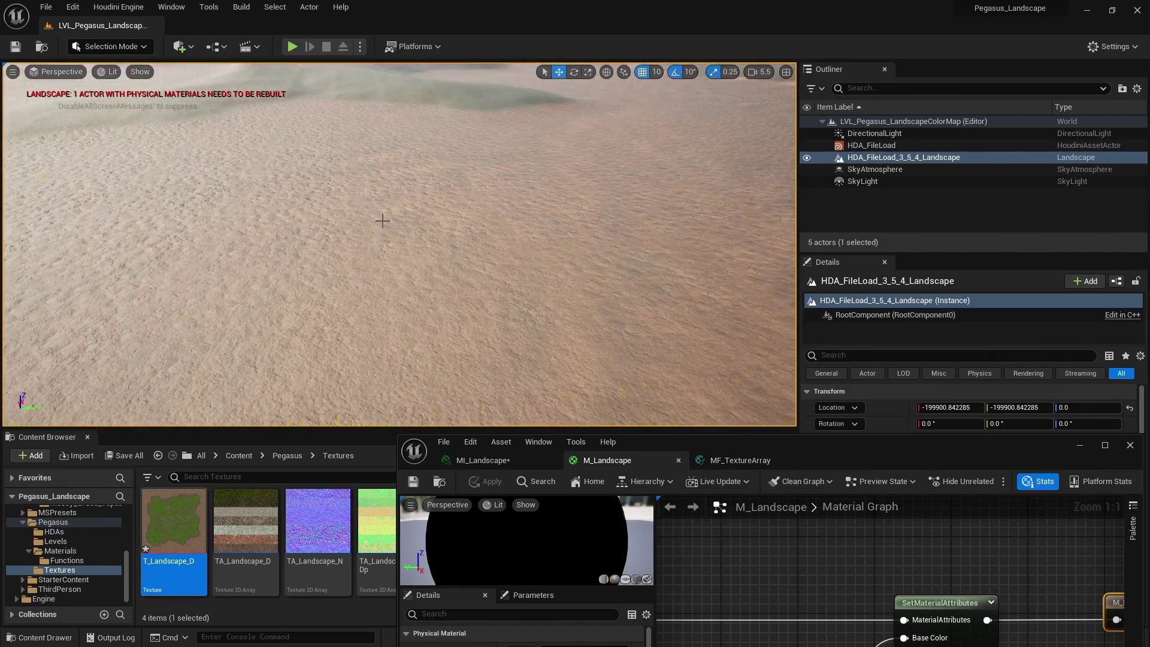
right_click_drag(311, 268, 422, 203)
right_click_drag(52, 303, 47, 306)
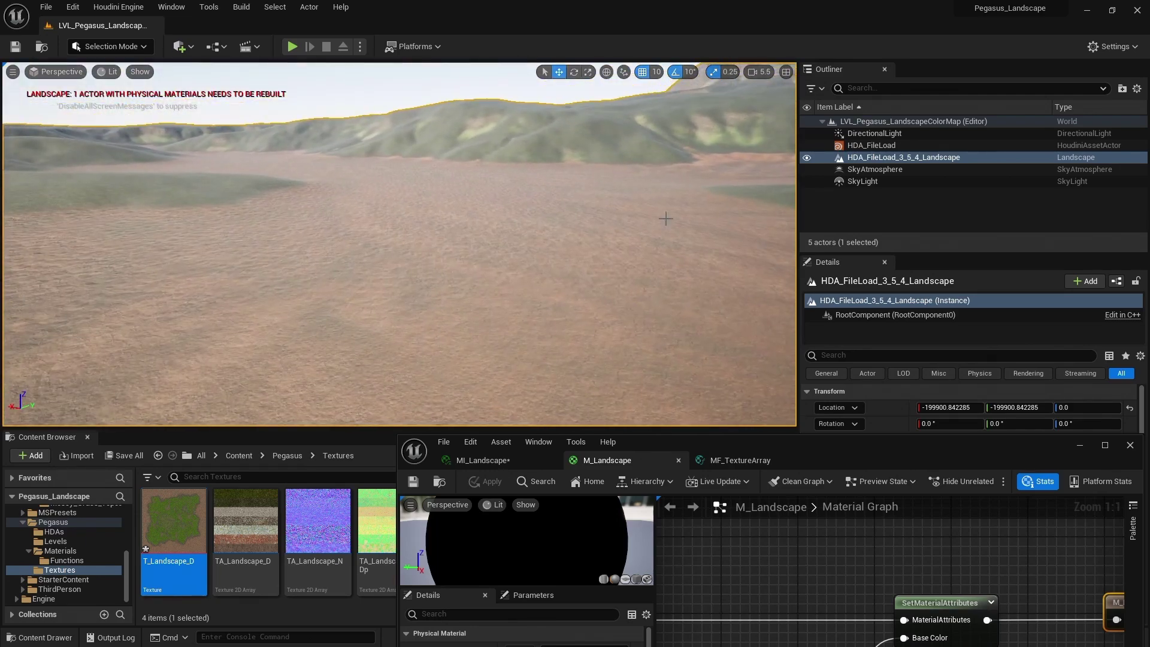
right_click_drag(343, 215, 482, 251)
scroll(367, 217, "up", 3)
right_click_drag(342, 276, 341, 263)
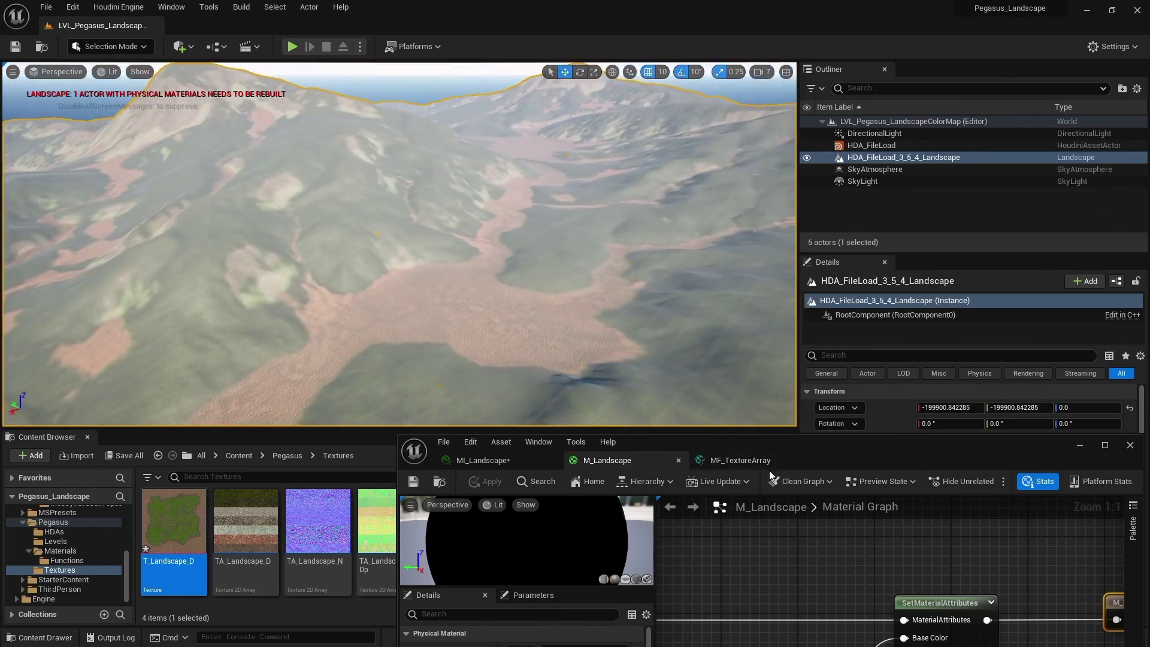
Place the MF_HSVAdjust function from the Pegasus Materials Functions folder beside the Texture Sample in the M_Landscape graph and maximize the editor.
left_click_drag(911, 455, 647, 5)
right_click_drag(670, 272, 837, 306)
right_click_drag(837, 306, 893, 245)
scroll(710, 328, "down", 2)
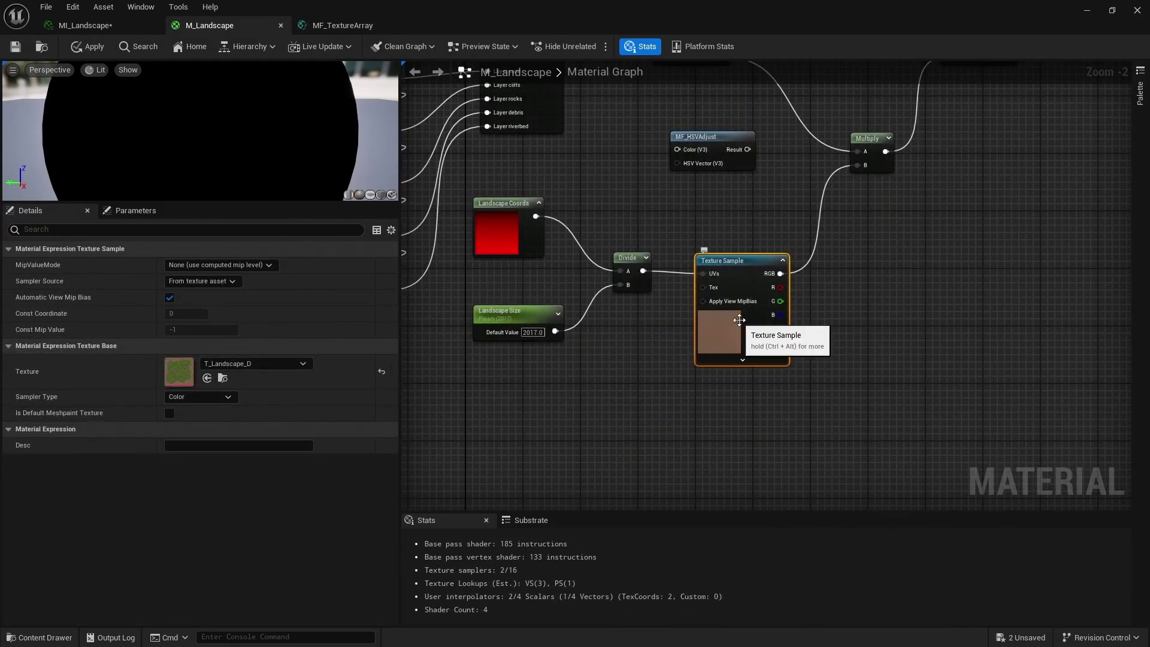
right_click_drag(739, 320, 626, 333)
scroll(629, 291, "up", 2)
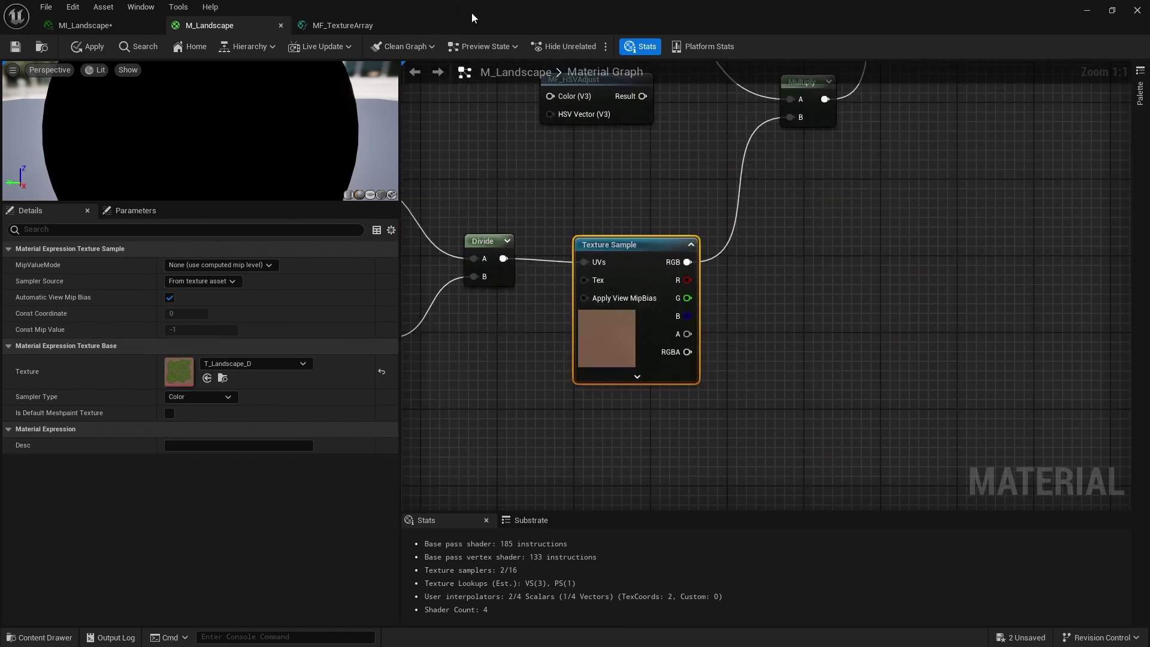
left_click_drag(472, 13, 596, 31)
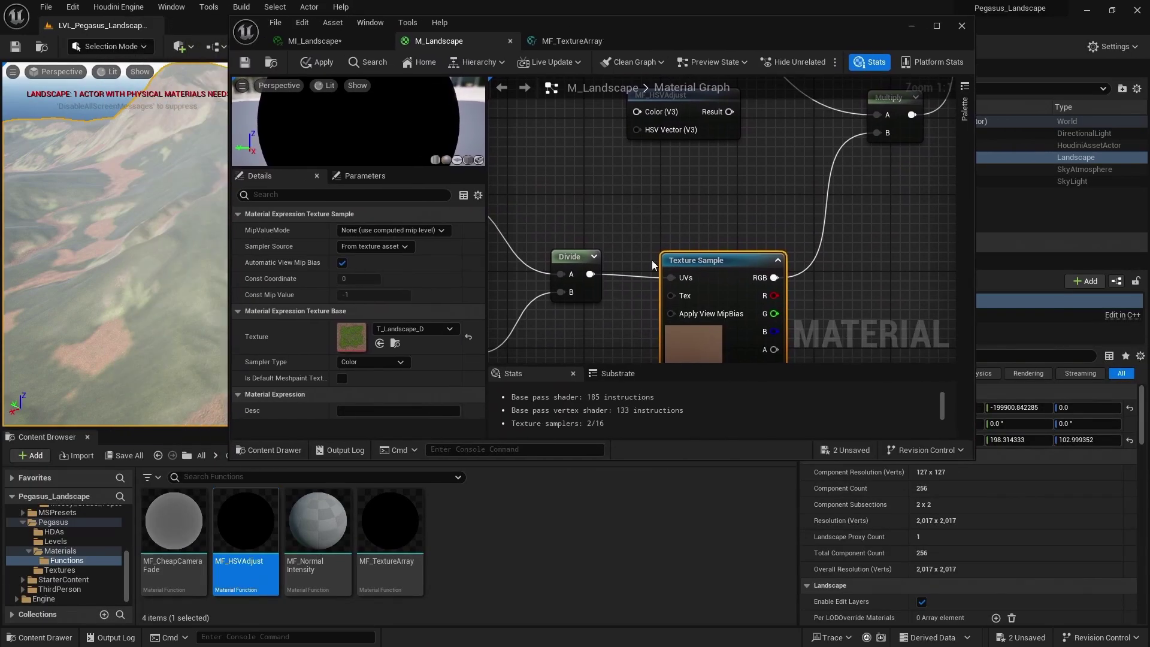
right_click_drag(653, 258, 459, 185)
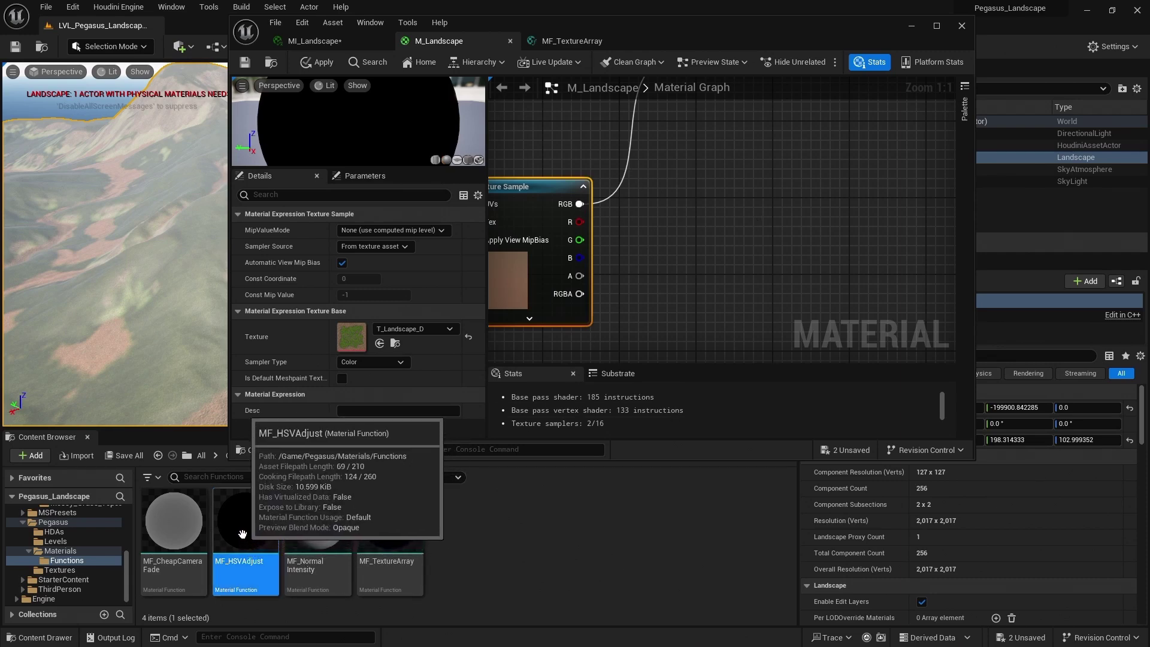
left_click_drag(254, 550, 253, 550)
left_click(123, 574)
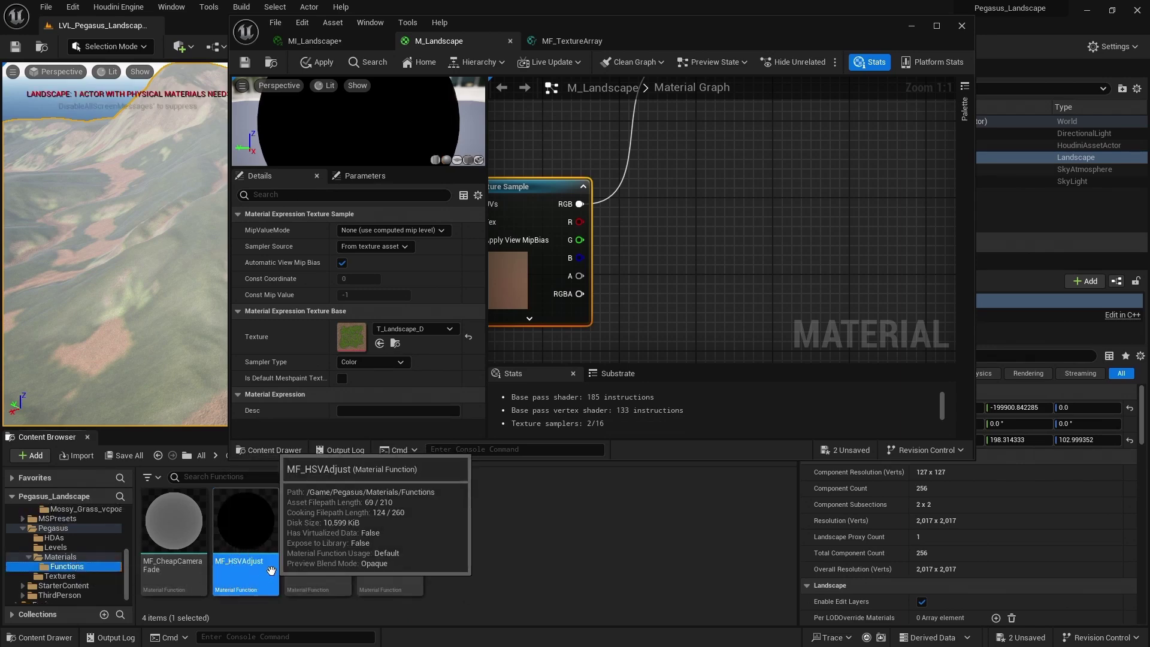
left_click_drag(268, 569, 717, 200)
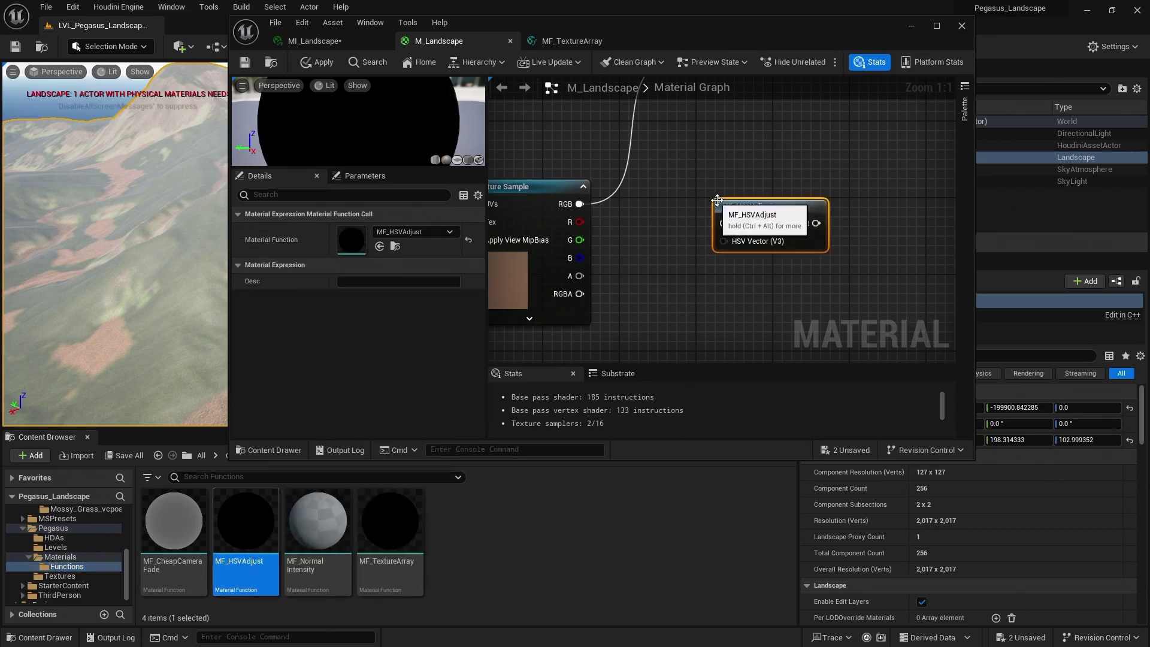
left_click(935, 27)
Open MF_HSVAdjust, examine its Color and HSV Vector inputs and node chain, and return to the M_Landscape graph.
double_click(636, 181)
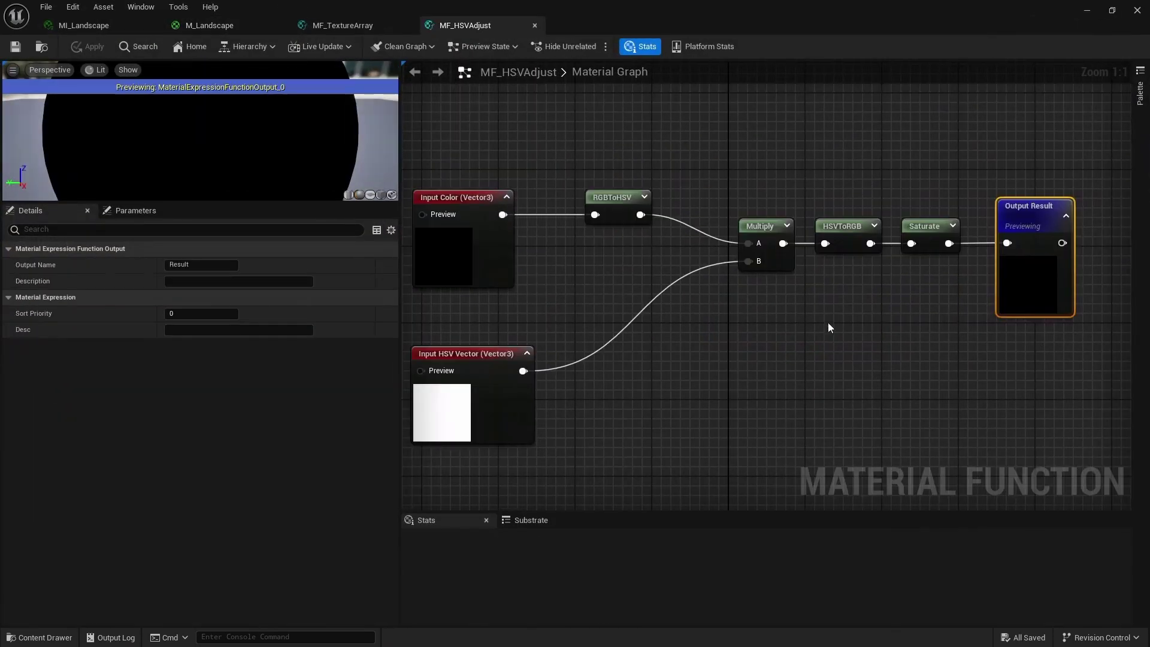
left_click(449, 271)
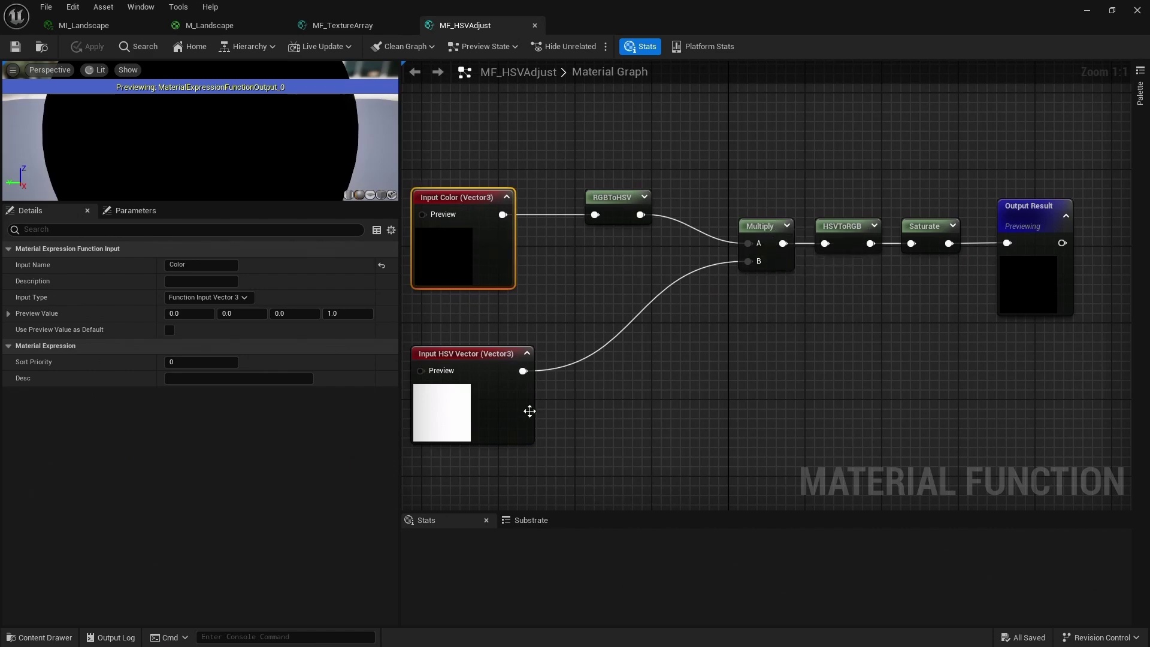
left_click(479, 436)
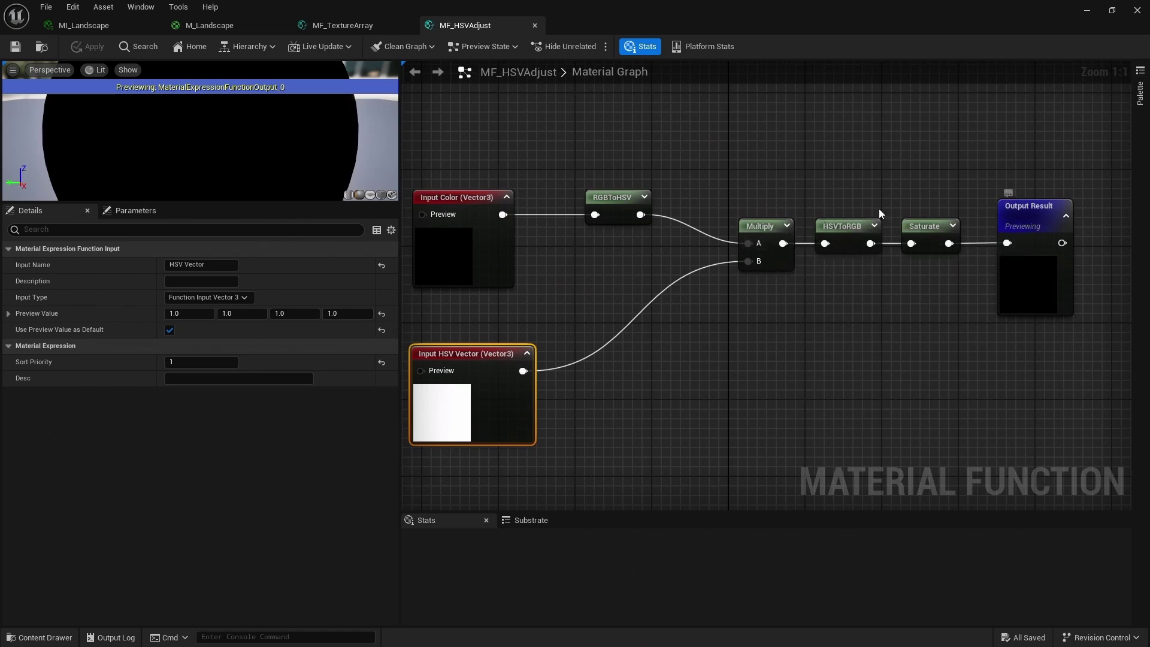
left_click(209, 25)
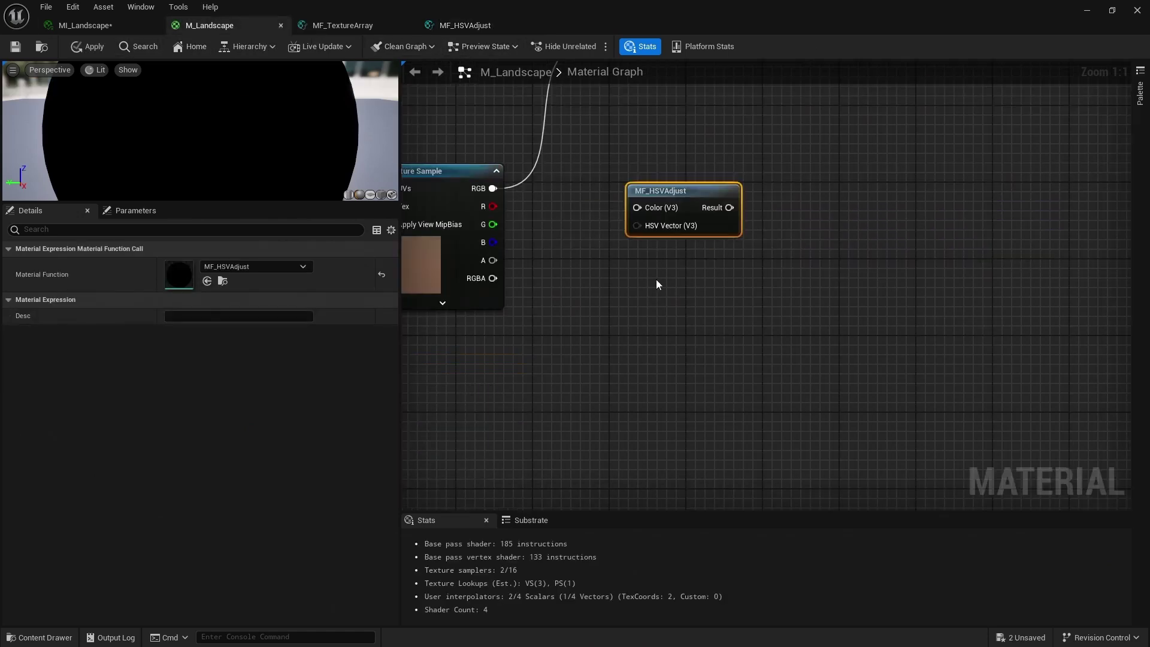
Connect the Texture Sample's RGB output to the Color input of MF_HSVAdjust.
right_click_drag(657, 284, 710, 349)
right_click_drag(624, 272, 760, 259)
left_click_drag(675, 276, 818, 295)
Move the Landscape Coords, Landscape Size, Divide, Texture Sample and connected MF_HSVAdjust nodes together farther below the Landscape Layer Blend.
scroll(787, 326, "down", 1)
right_click_drag(749, 347, 844, 326)
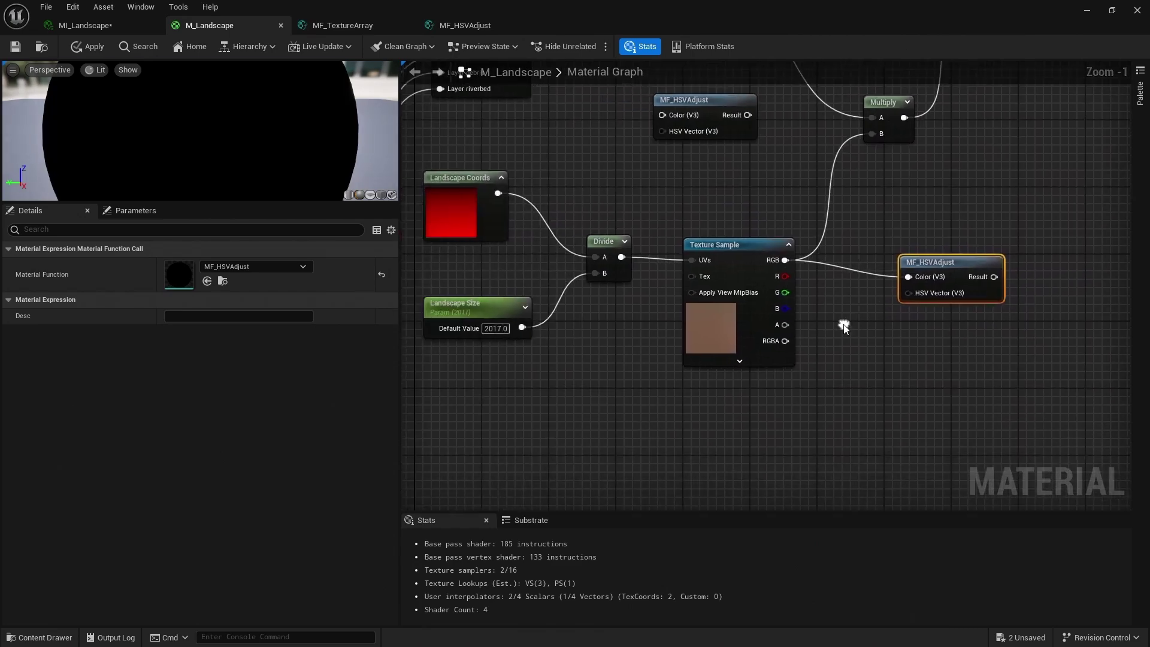
scroll(882, 368, "down", 2)
left_click_drag(968, 385, 564, 378)
right_click_drag(982, 170, 805, 255)
left_click_drag(1042, 117, 718, 245)
right_click_drag(718, 245, 768, 167)
Delete the unconnected MF_HSVAdjust node near the Multiply and shift the connected one farther away from the Texture Sample.
left_click(762, 120)
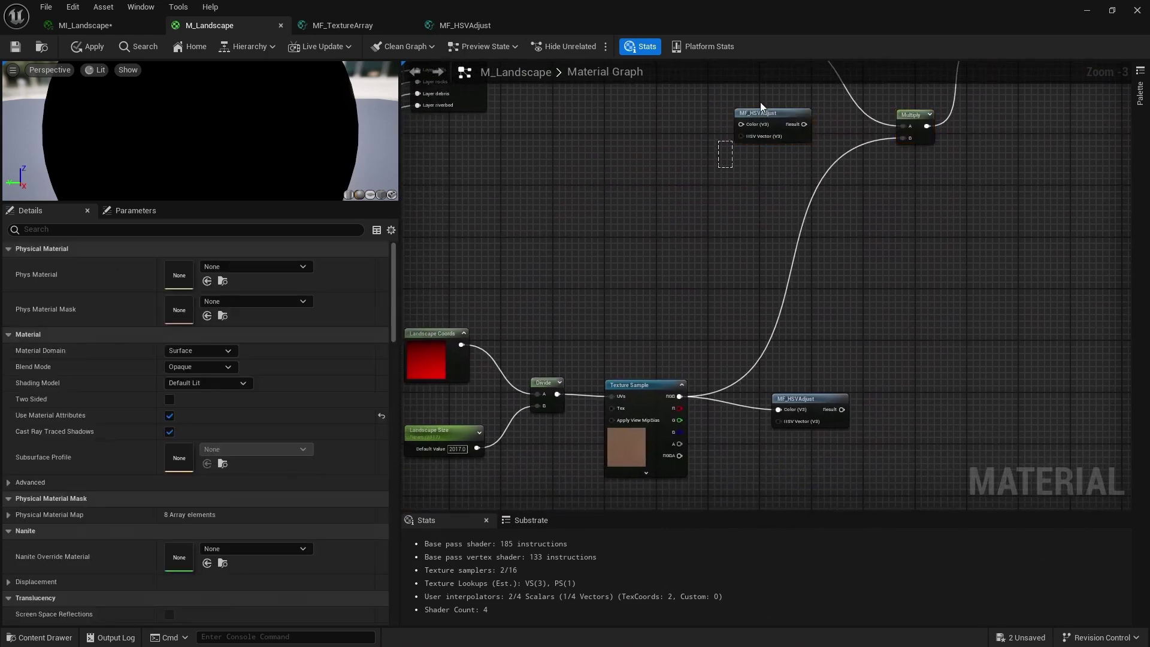
key("Delete")
scroll(864, 391, "up", 1)
right_click_drag(831, 374, 842, 257)
scroll(820, 262, "up", 1)
left_click(818, 262)
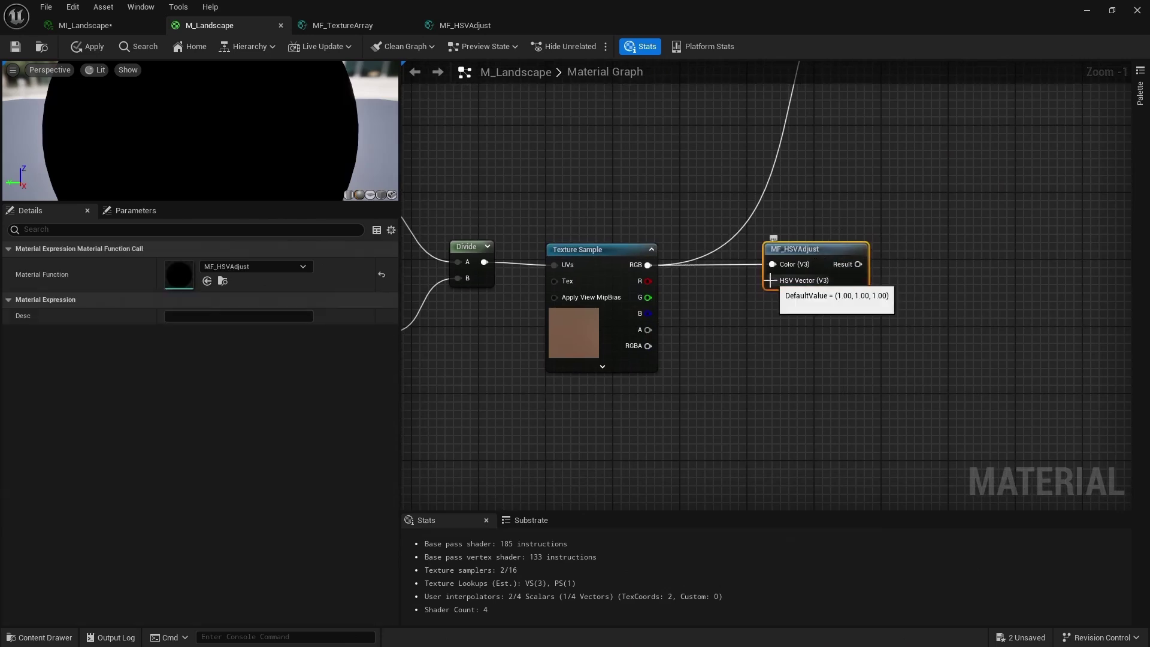
scroll(773, 286, "up", 1)
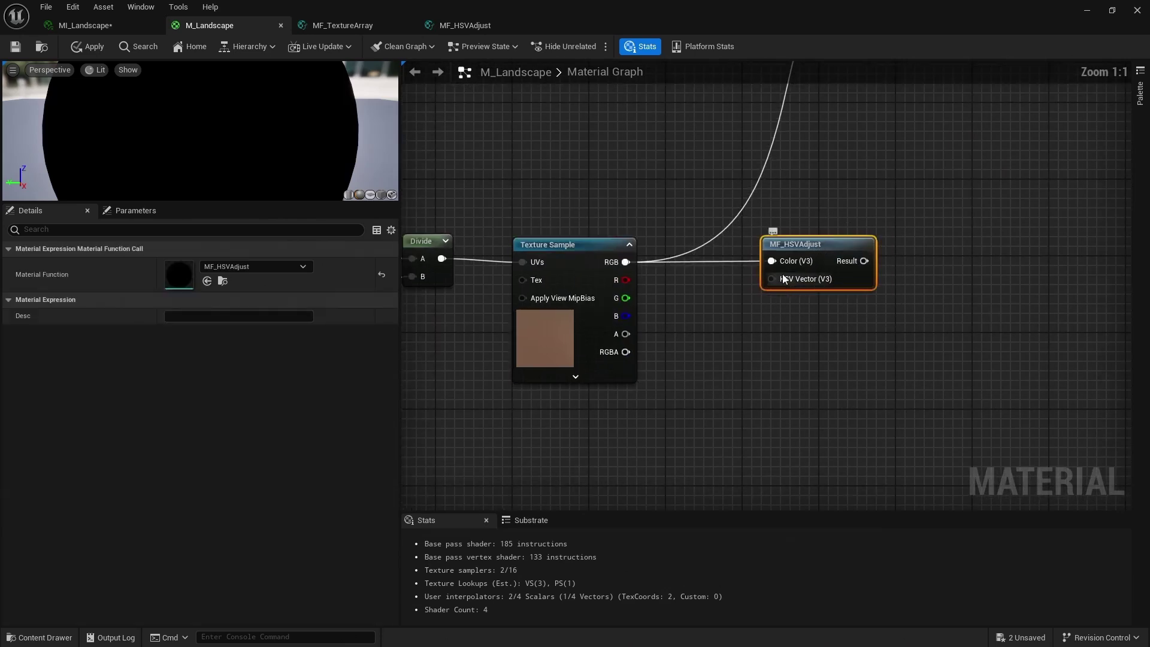
right_click_drag(783, 290, 695, 288)
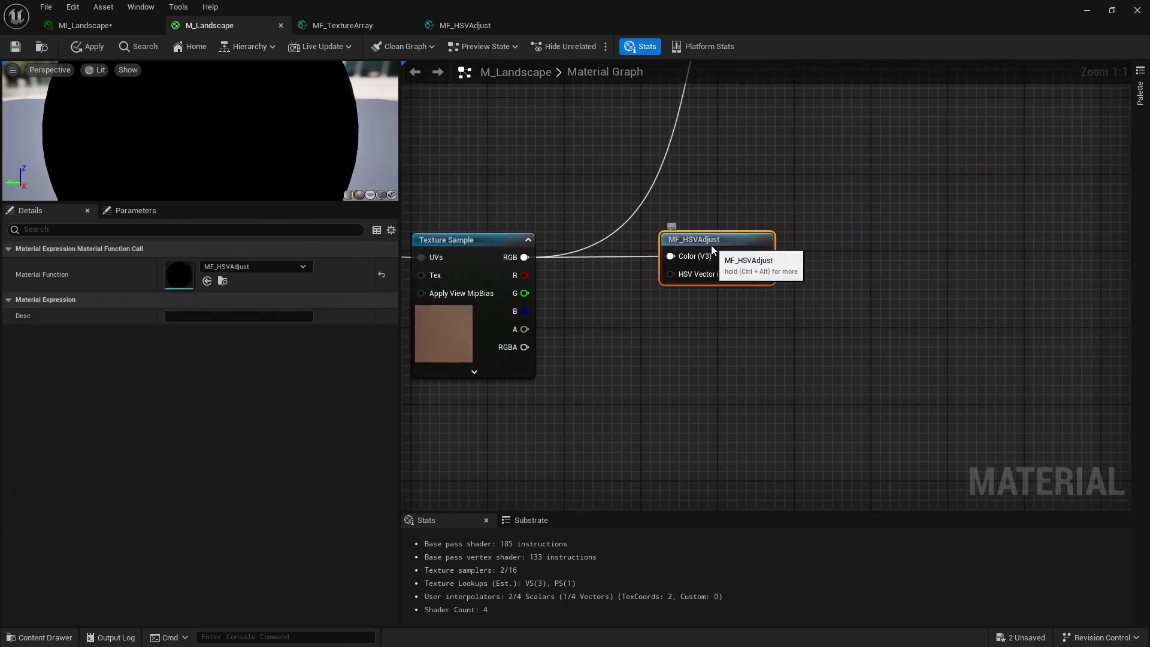
left_click_drag(715, 250, 759, 253)
Add a Constant3Vector node beneath the connection between the Texture Sample and MF_HSVAdjust.
left_click(624, 346)
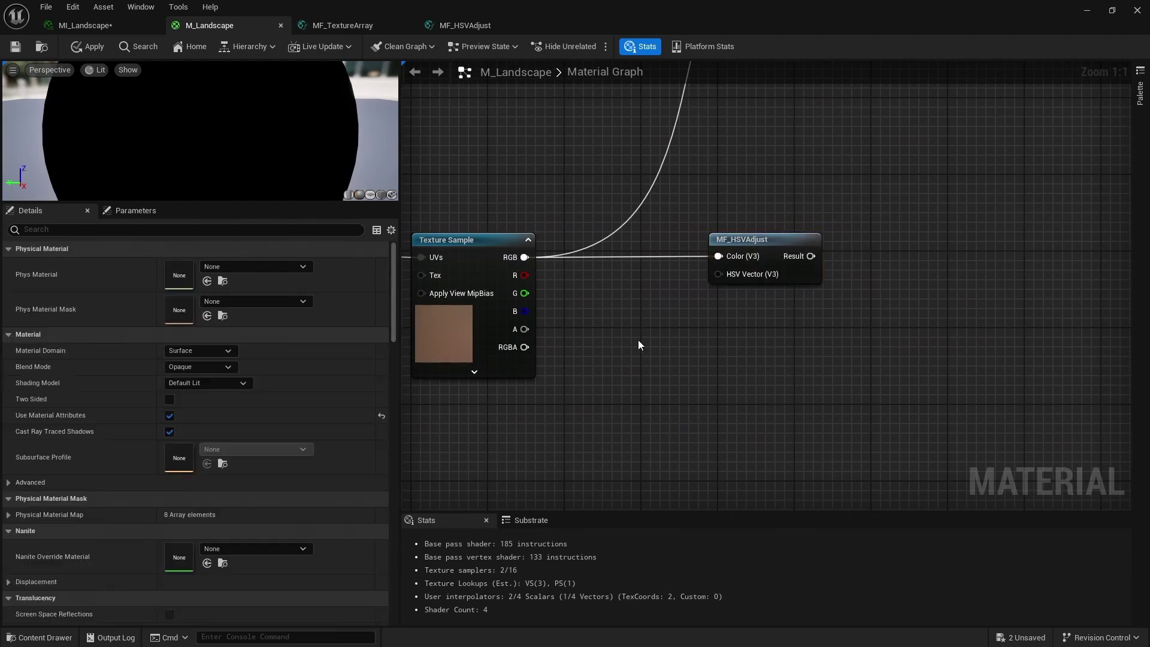
key("3")
left_click(638, 341)
left_click_drag(683, 351, 633, 351)
Convert the constant vector to a parameter named Landscape BaseColor PostProcess.
right_click(637, 346)
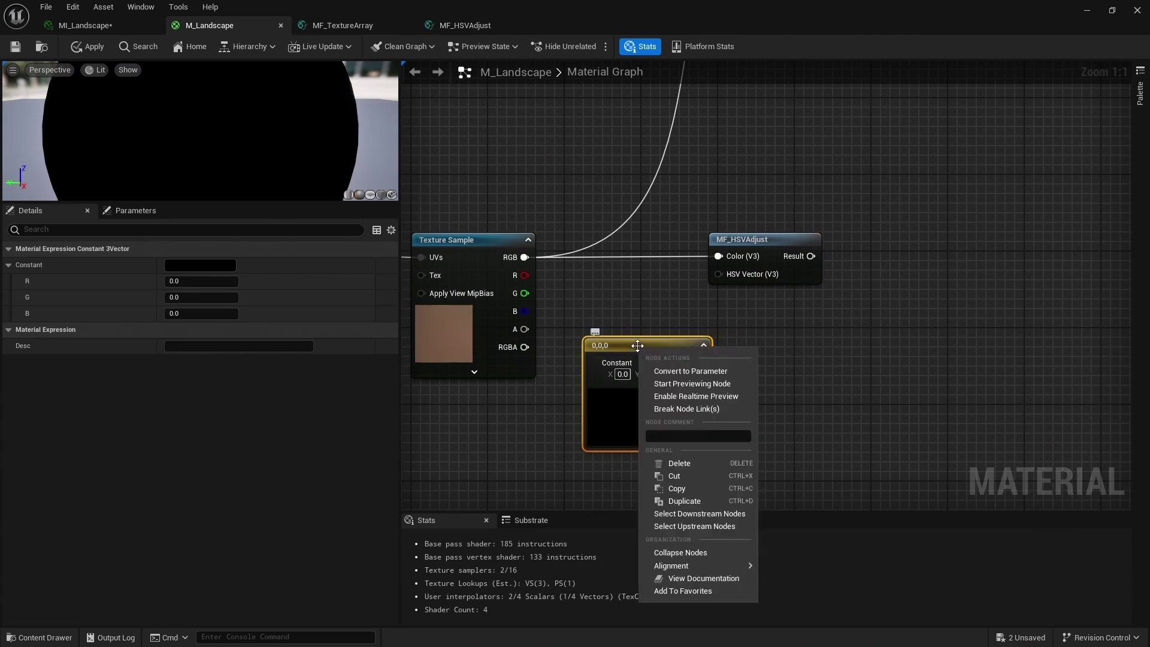
left_click(701, 372)
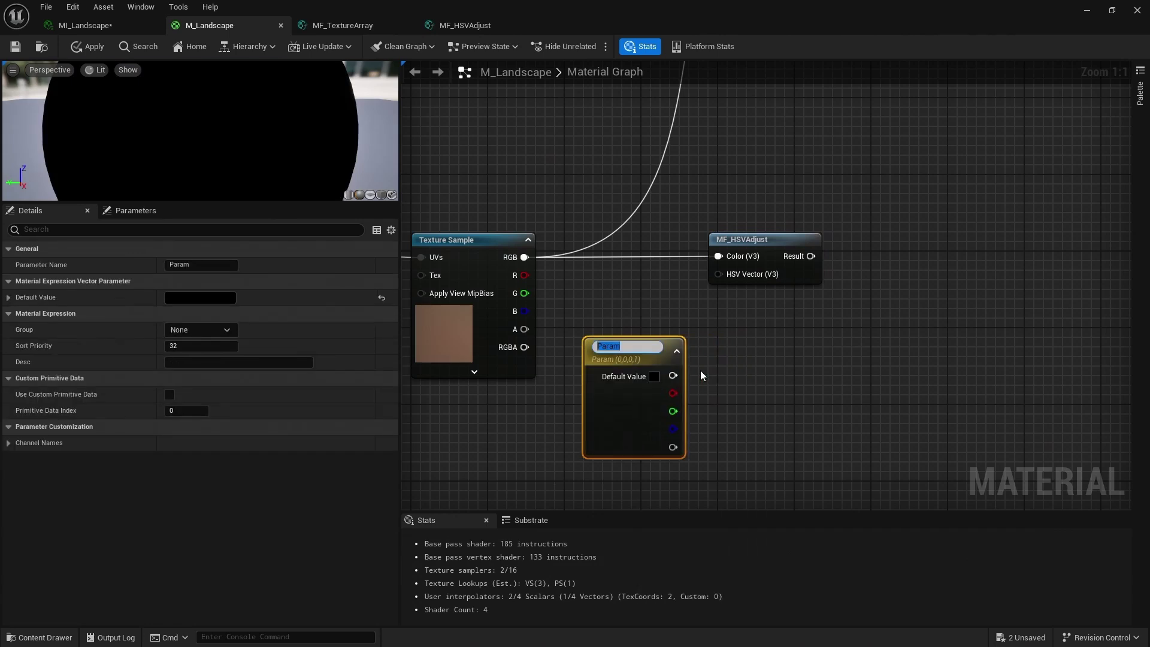
type("Landscape ")
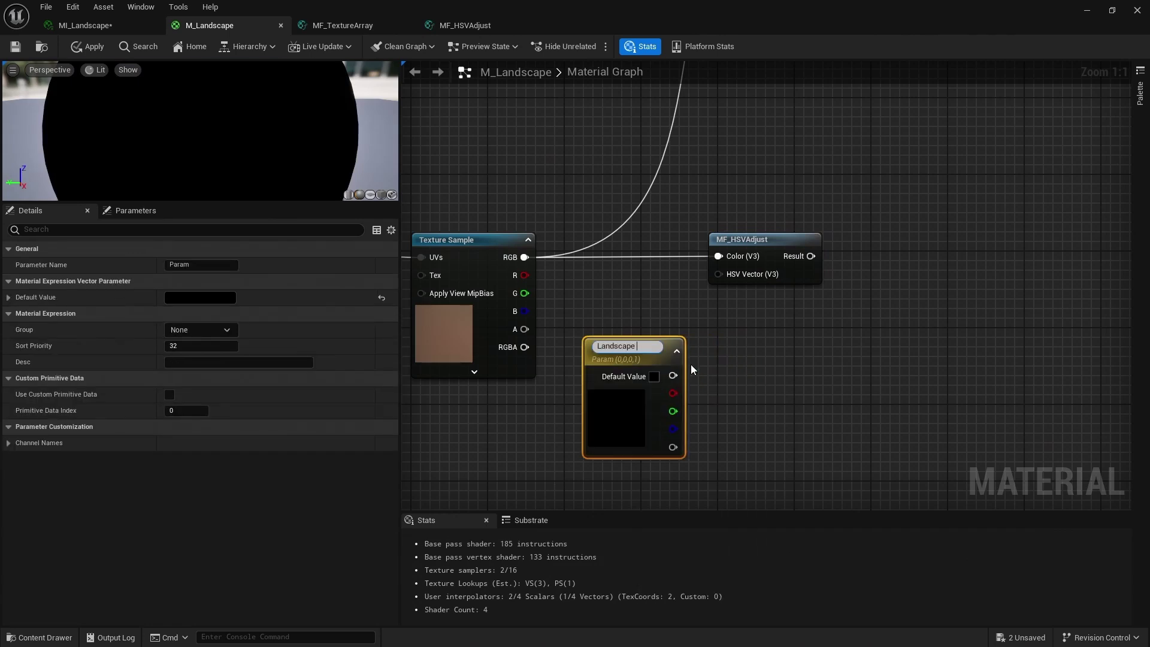
type("BaseColor")
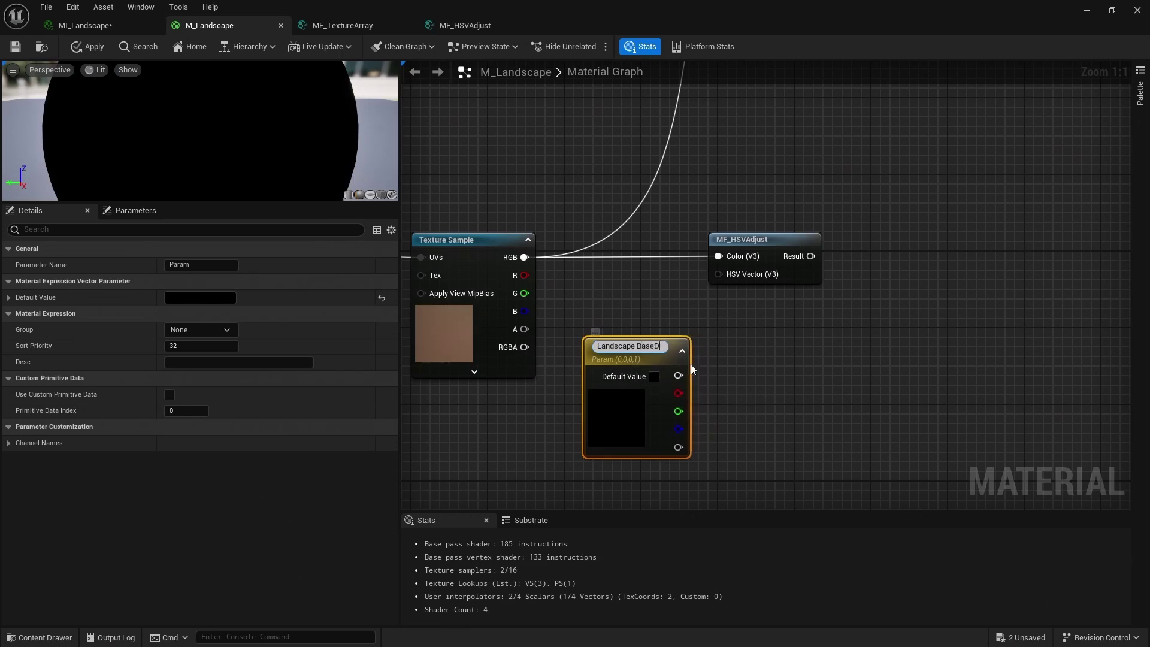
type(" PostProcess")
key("Return")
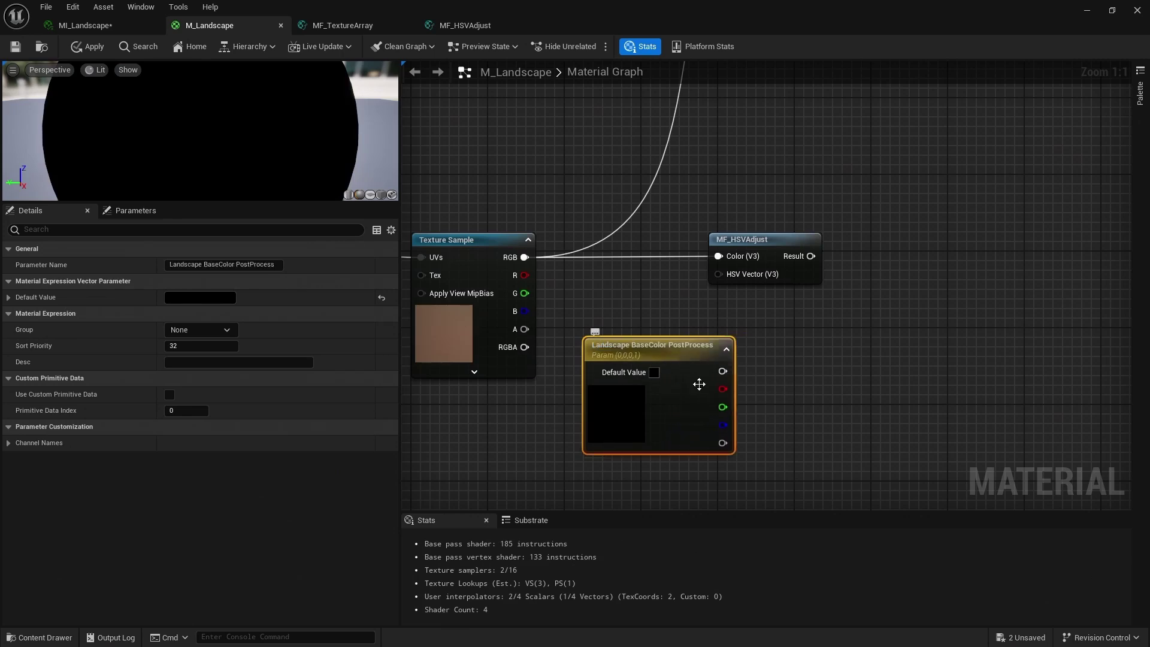
Name the R, G and B channels of the Landscape BaseColor PostProcess parameter Hue, Saturation and Brightness.
right_click_drag(770, 385, 749, 332)
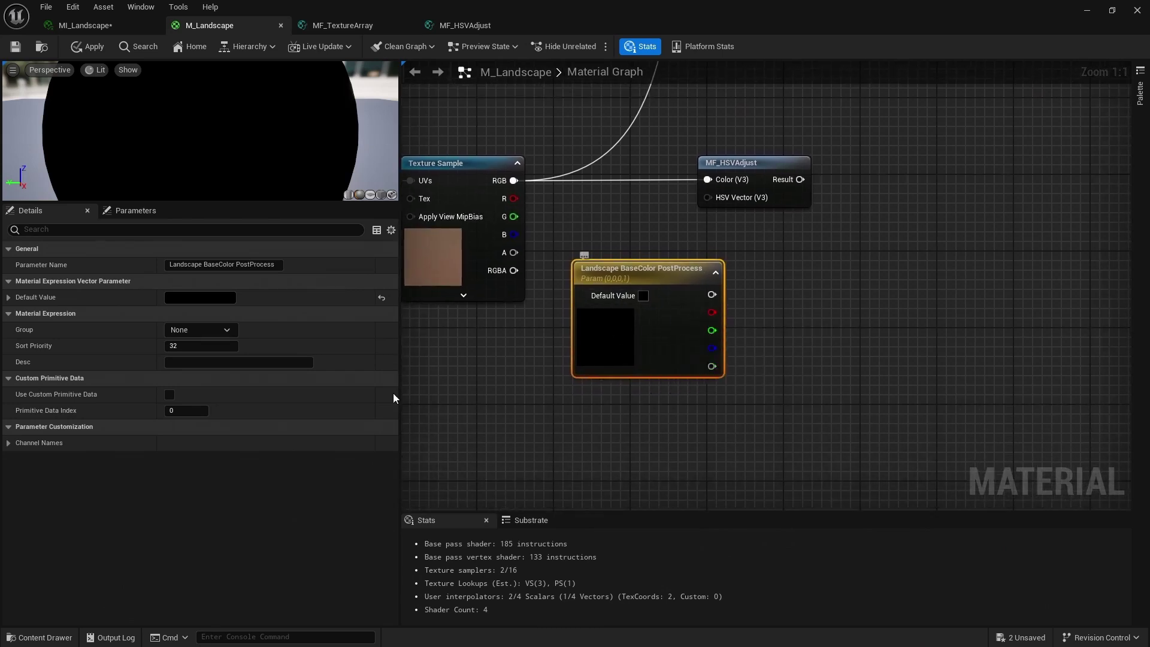
left_click(9, 443)
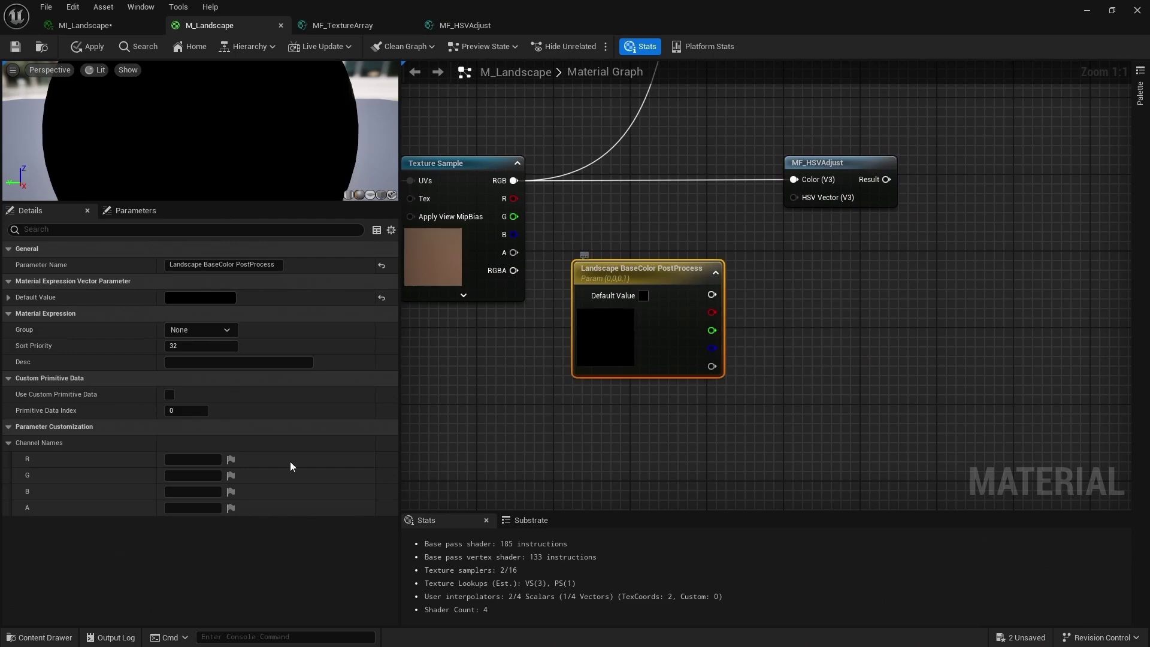
left_click(183, 459)
type("Hue")
key("Tab")
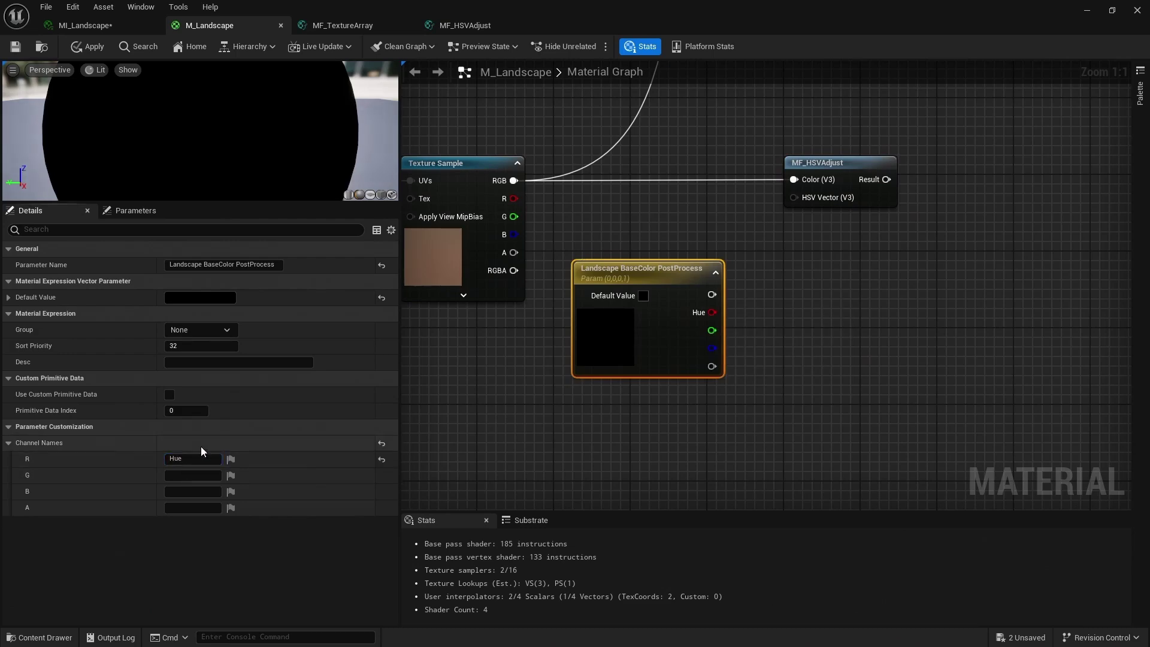
type("Saturation")
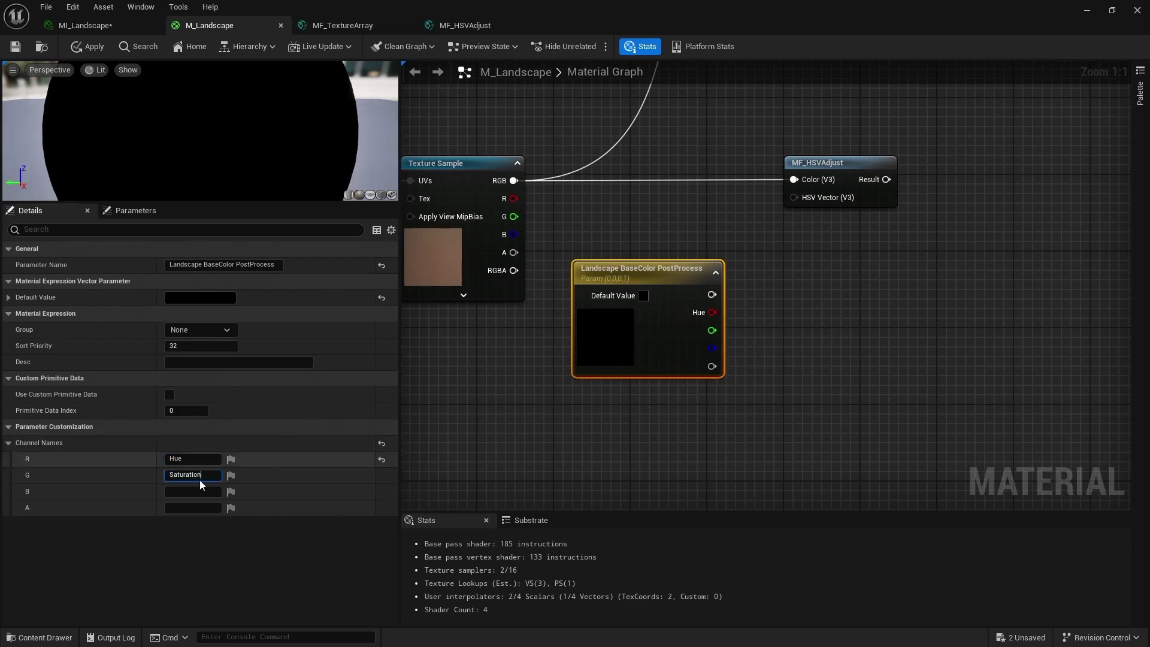
key("Tab")
type("Brightness")
key("Return")
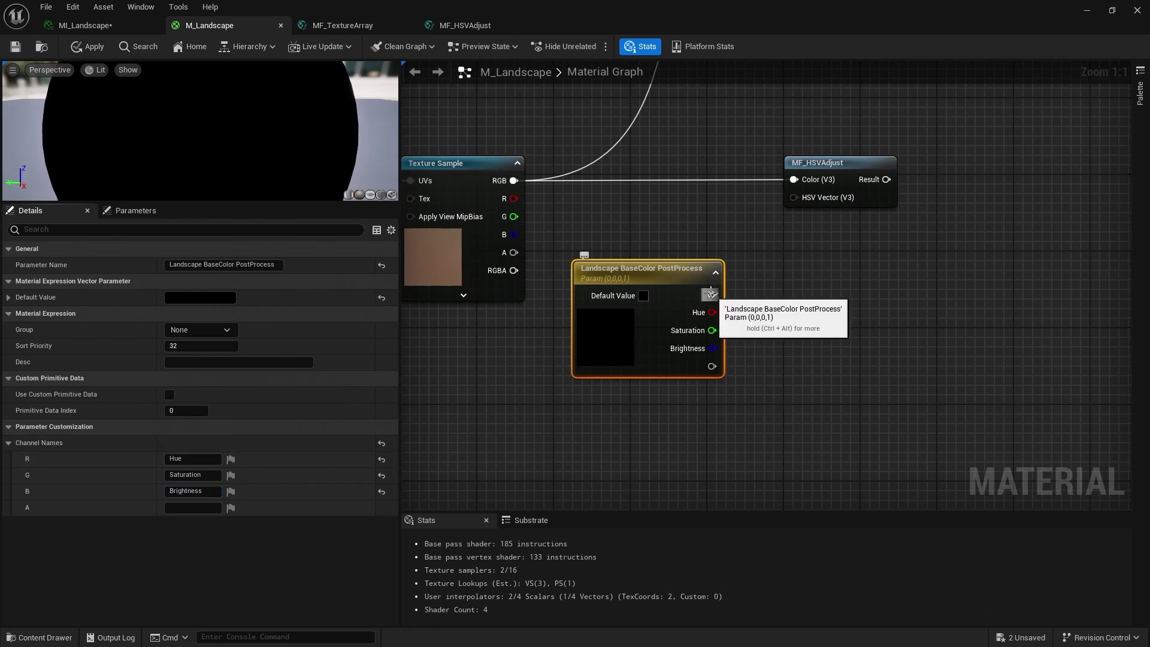
Connect Landscape BaseColor PostProcess to the HSV Vector input of MF_HSVAdjust and assign the parameter to the group 00. Global Parameters.
left_click_drag(710, 294, 805, 197)
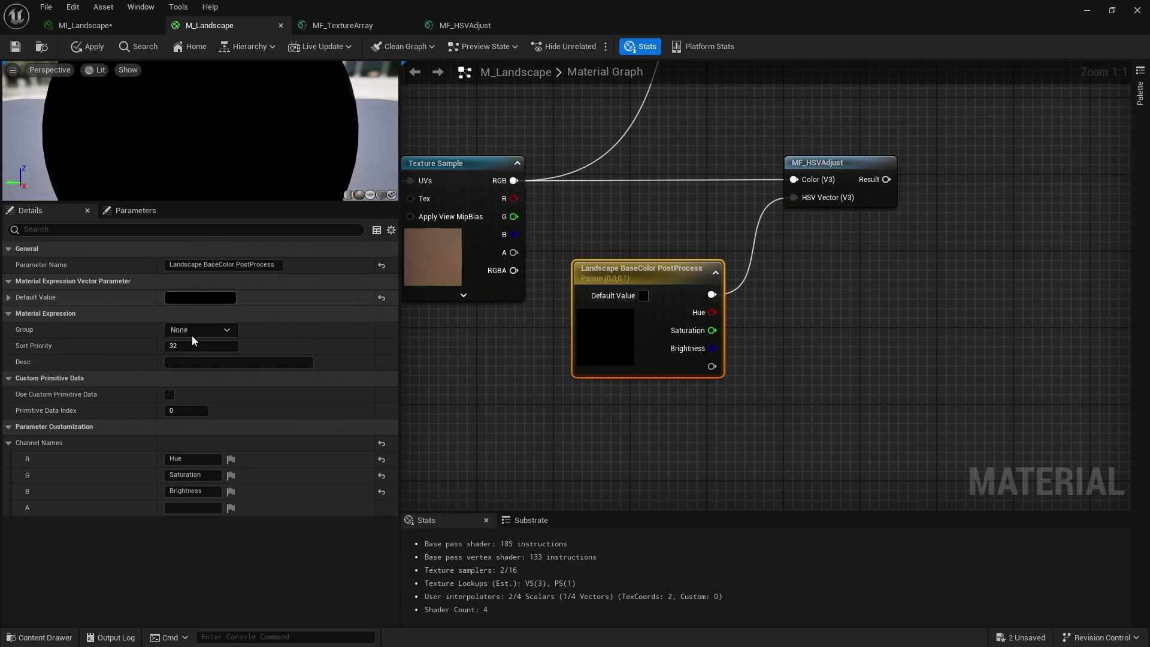
left_click(220, 343)
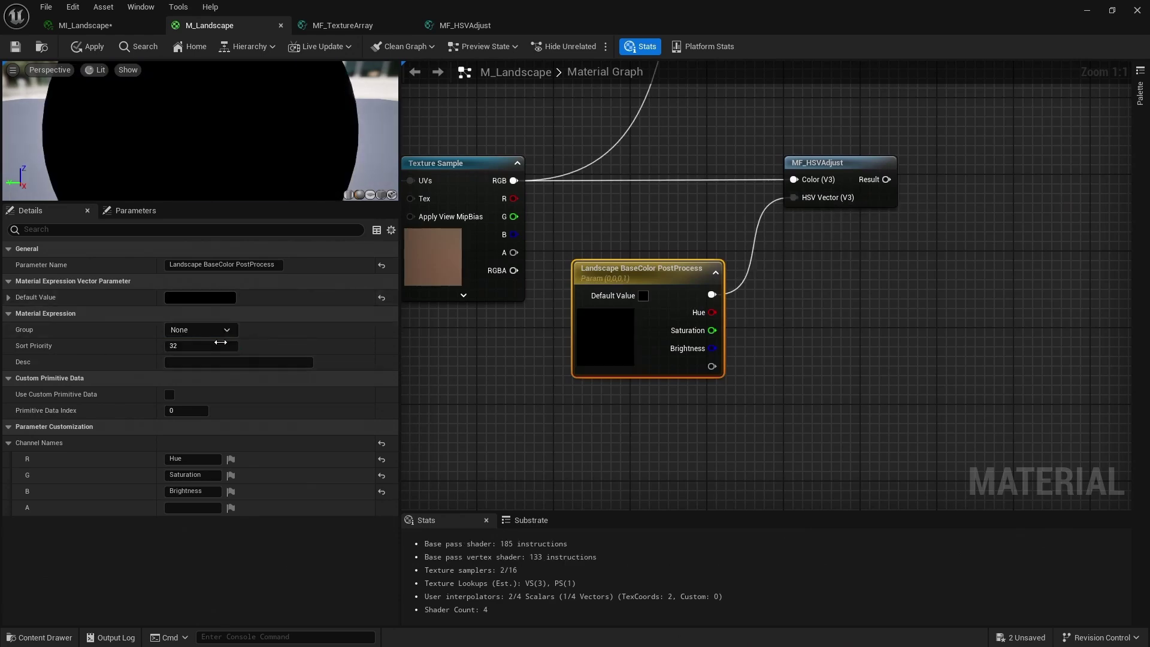
left_click(698, 221)
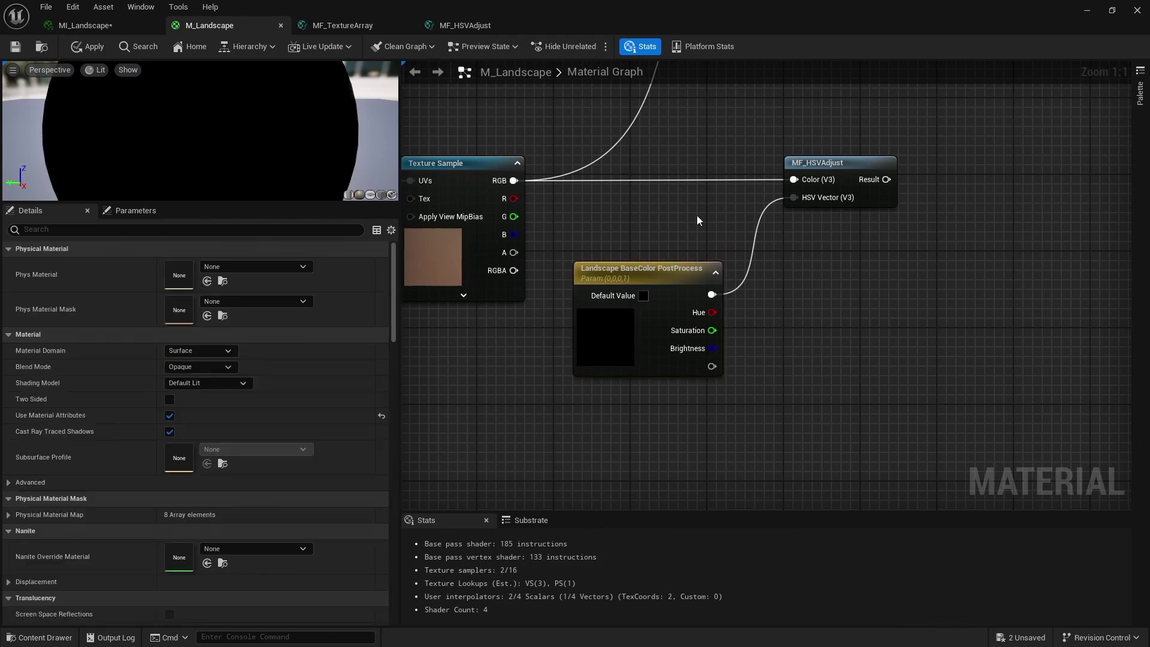
left_click(635, 354)
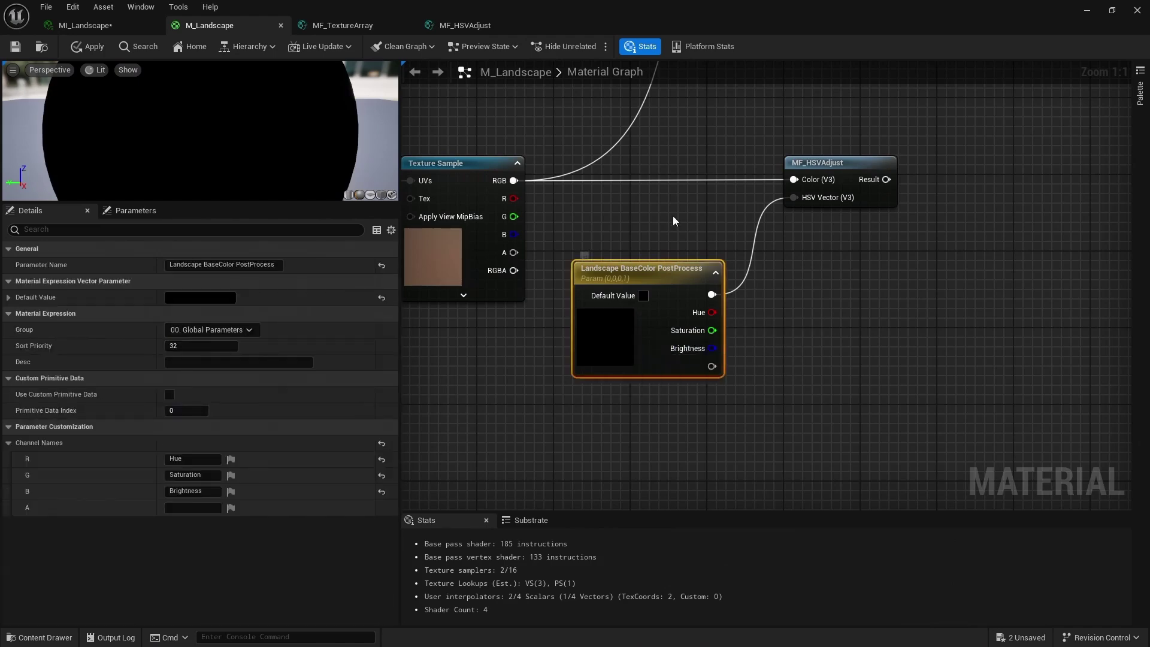
Connect the MF_HSVAdjust Result to input B of the Multiply node, replacing the direct texture connection.
right_click_drag(742, 226, 655, 280)
scroll(654, 280, "down", 2)
right_click_drag(757, 206, 677, 334)
scroll(695, 306, "down", 2)
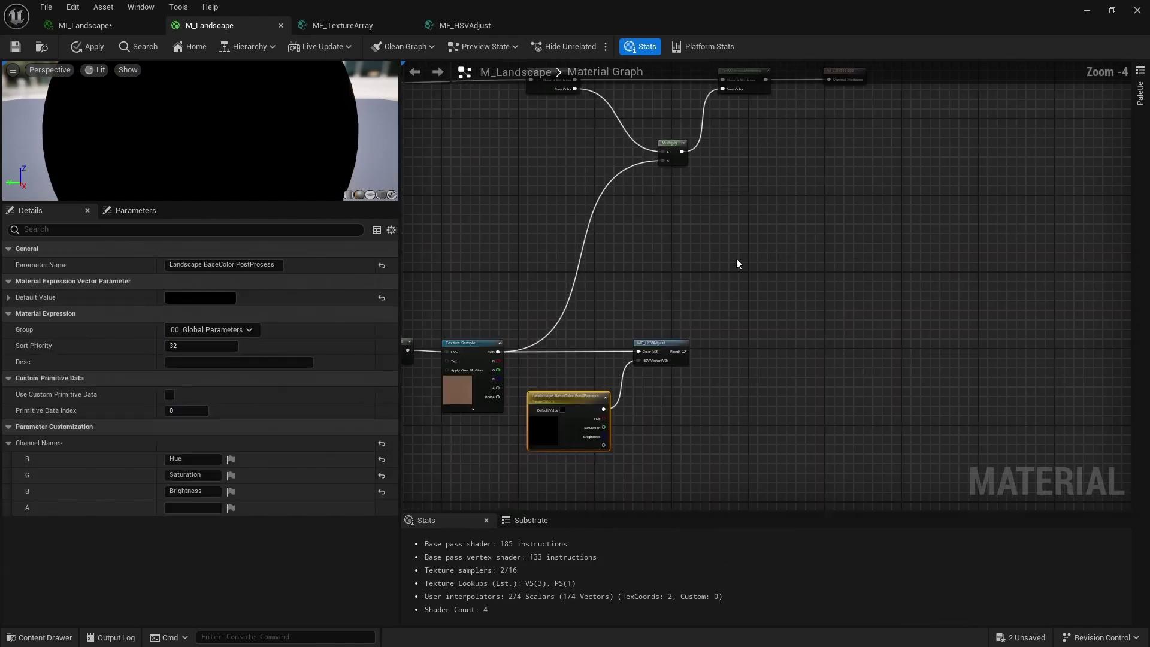
left_click_drag(684, 351, 664, 160)
Move the GetMaterialAttributes, Multiply, SetMaterialAttributes and material output nodes together farther from the Landscape Layer Blend and save the material.
right_click_drag(742, 177, 736, 269)
left_click_drag(882, 135, 535, 243)
left_click_drag(547, 167, 654, 175)
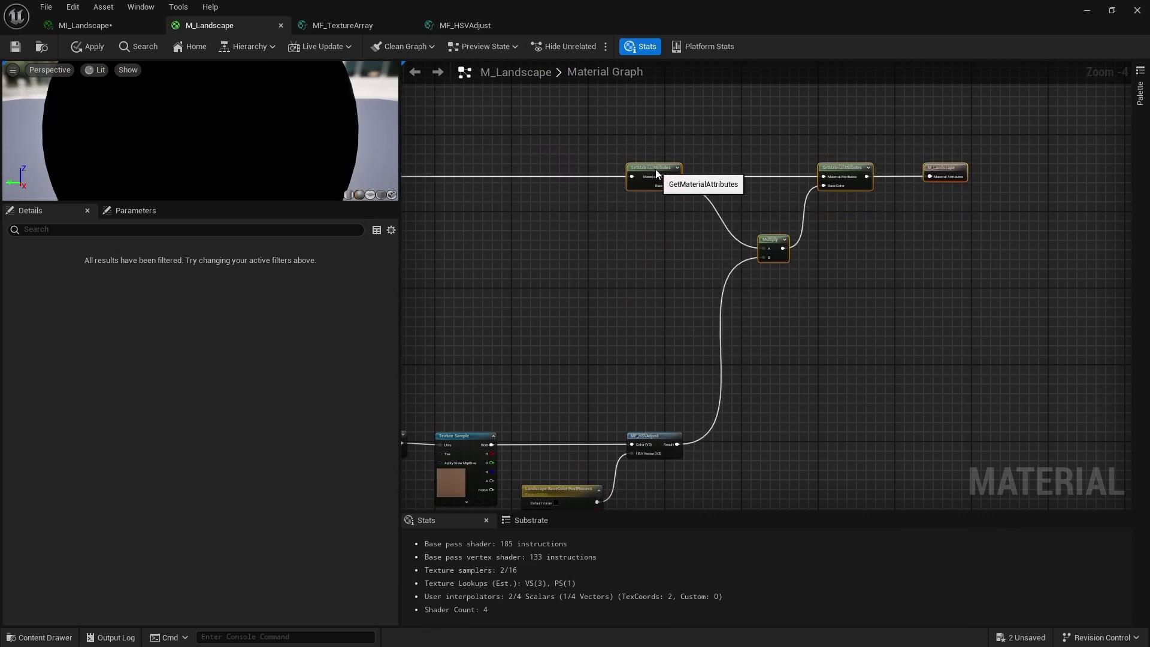
right_click_drag(602, 248, 736, 246)
right_click_drag(575, 296, 652, 290)
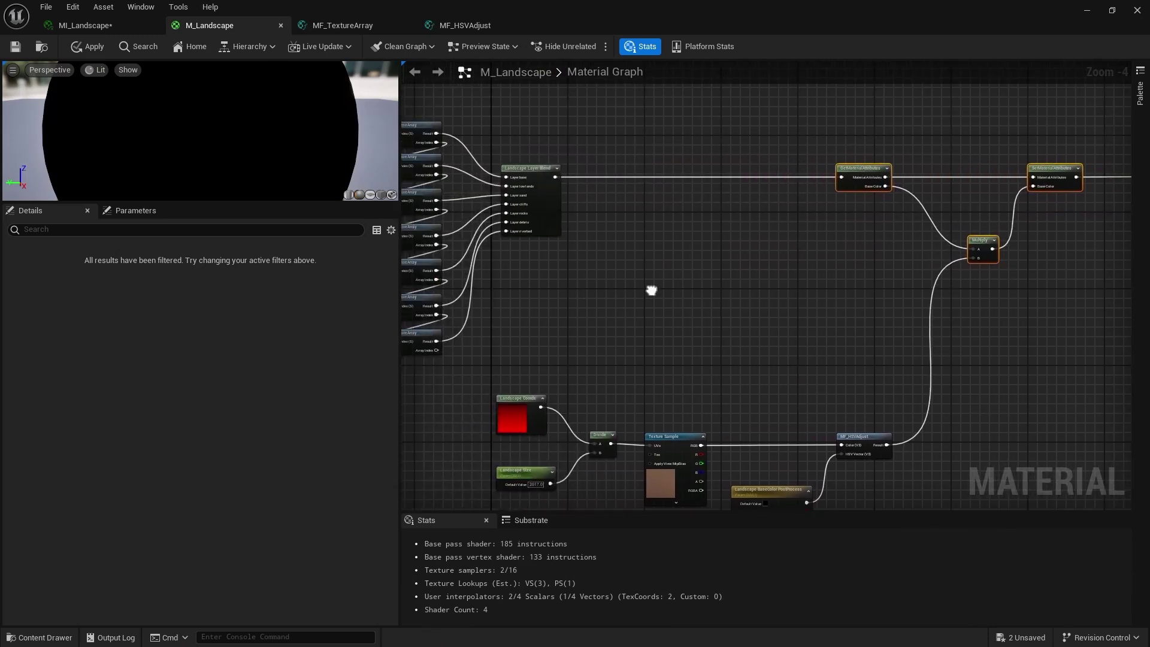
scroll(965, 274, "up", 2)
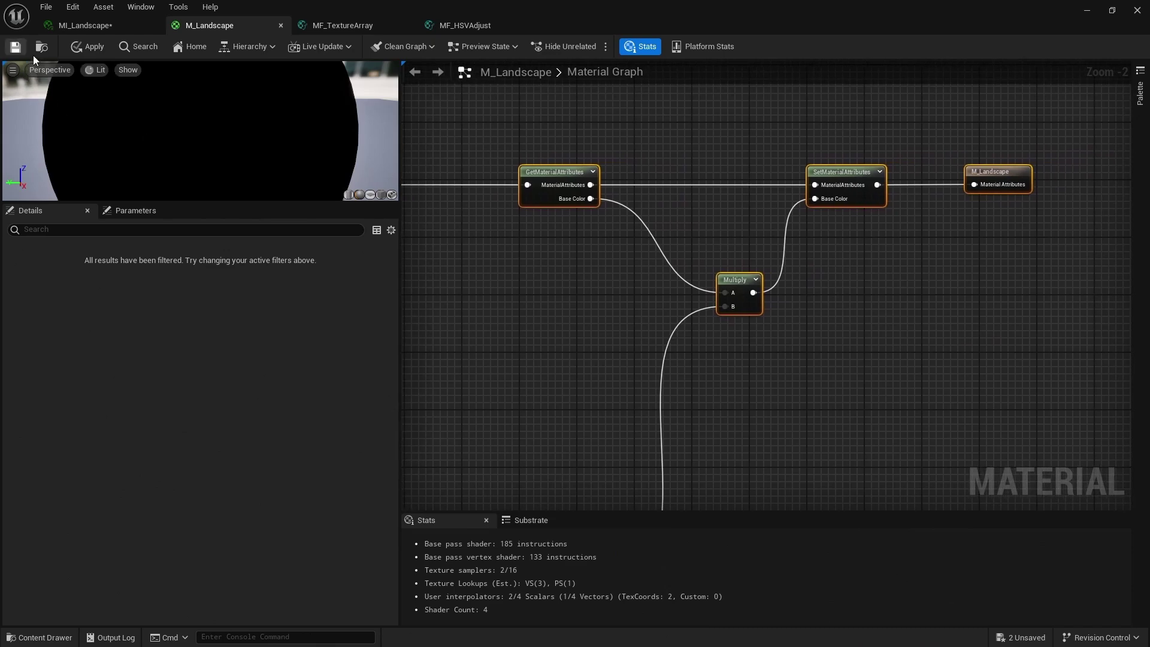
left_click(19, 47)
Reveal the level viewport beside the material editor, set the Landscape BaseColor PostProcess default value to white (1,1,1), and save.
left_click_drag(803, 6, 886, 157)
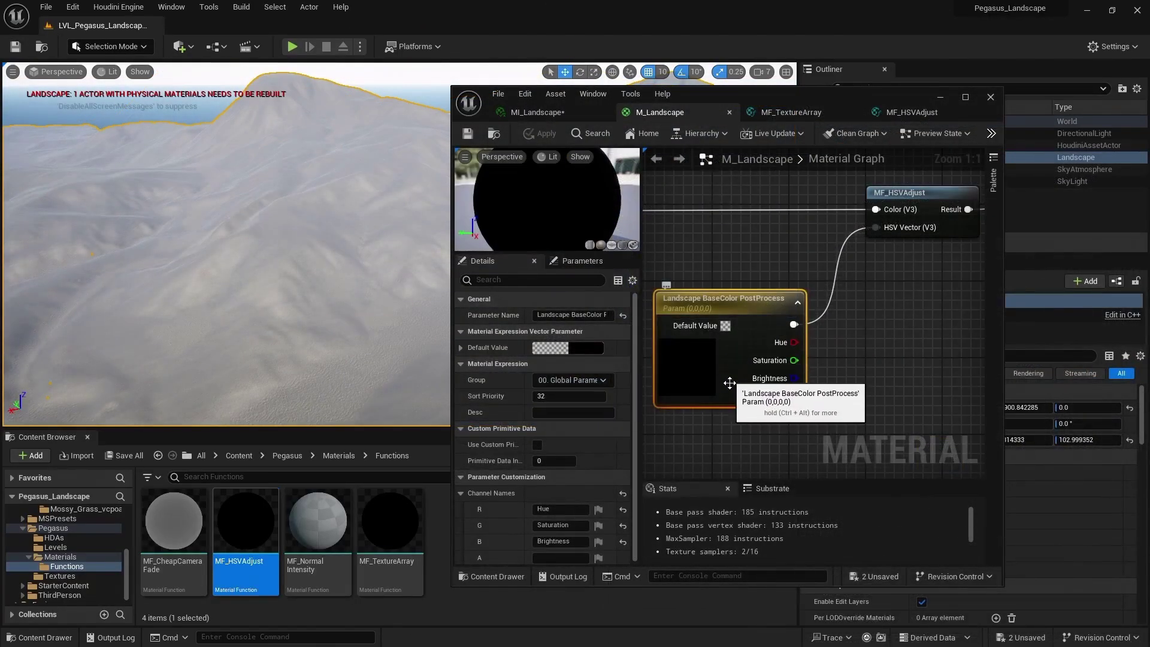
left_click(588, 347)
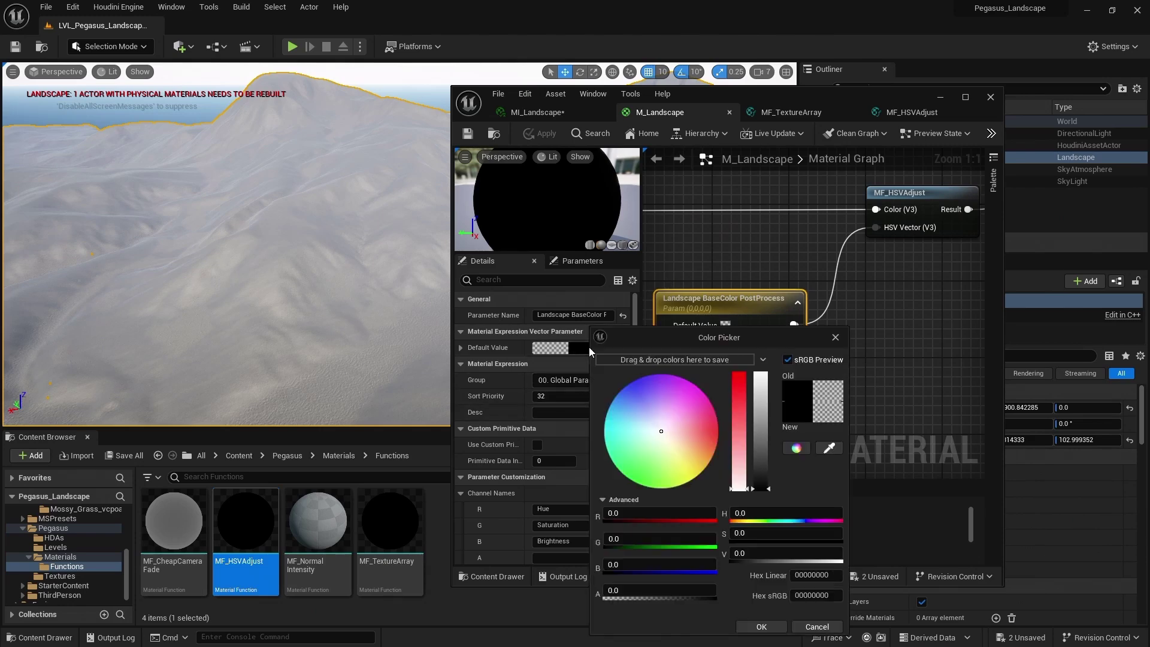
left_click_drag(764, 486, 761, 376)
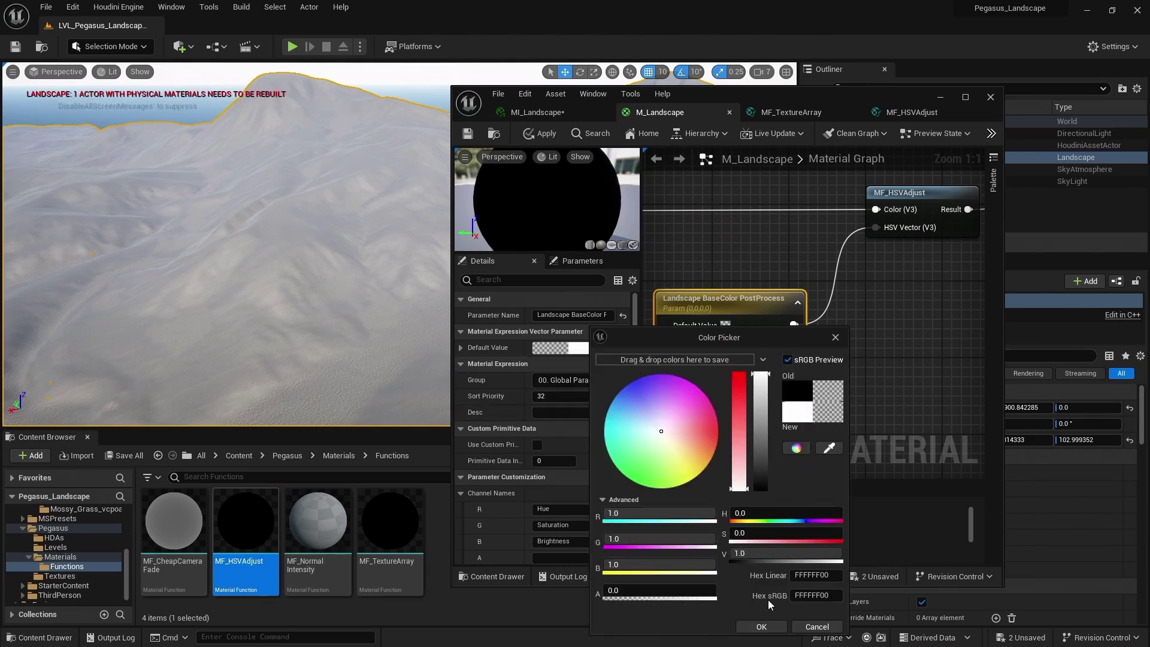
left_click(760, 628)
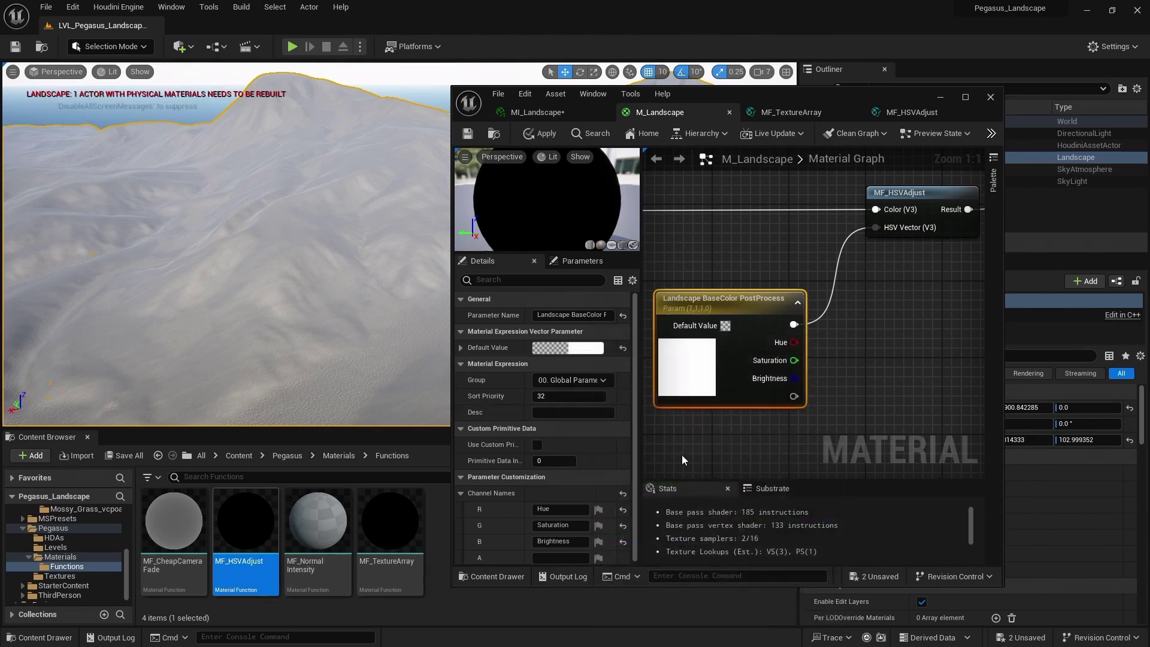
left_click(468, 133)
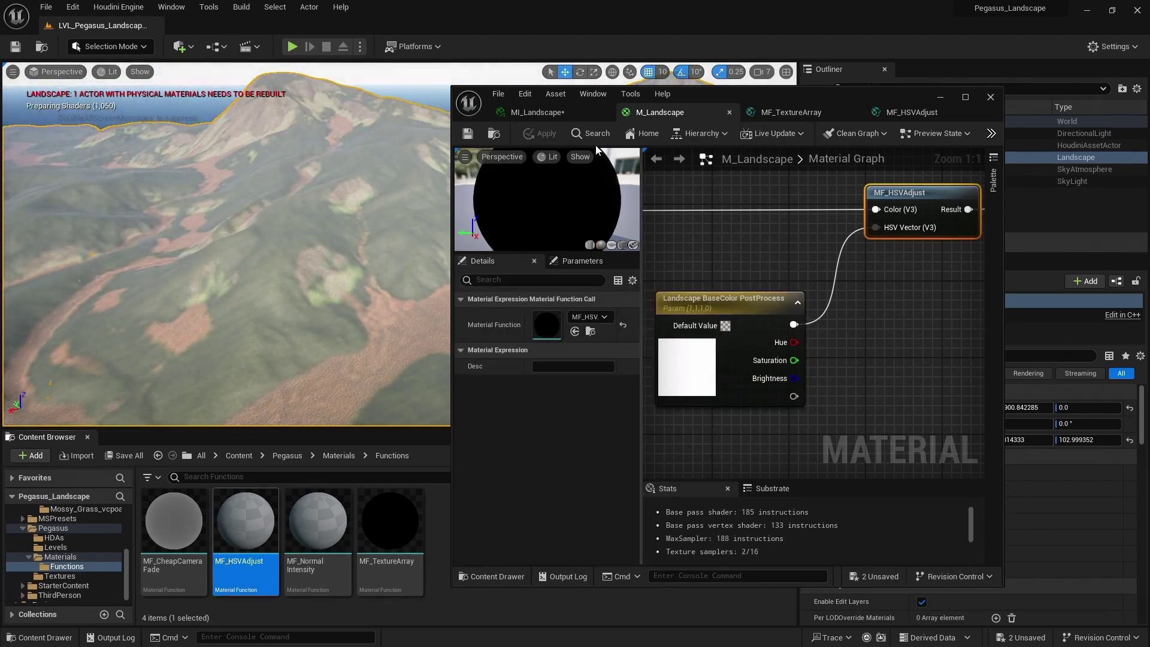
Enable the Landscape BaseColor PostProcess override in MI_Landscape with its channels expanded and the level viewport kept in view.
left_click(524, 112)
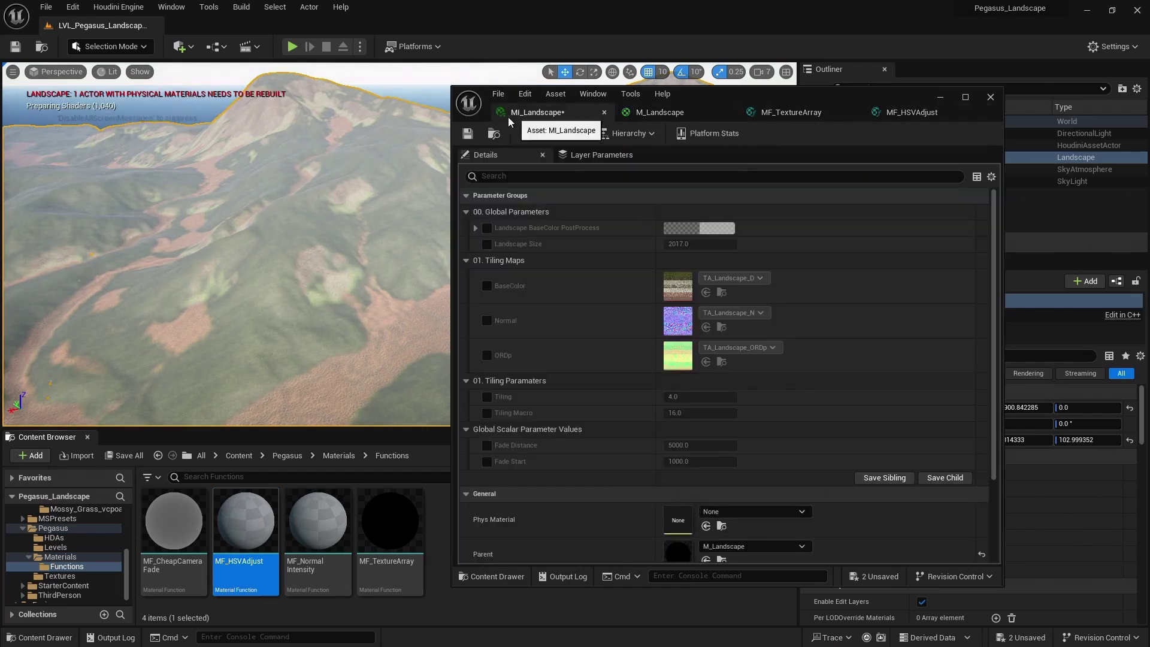
left_click_drag(454, 86, 678, 60)
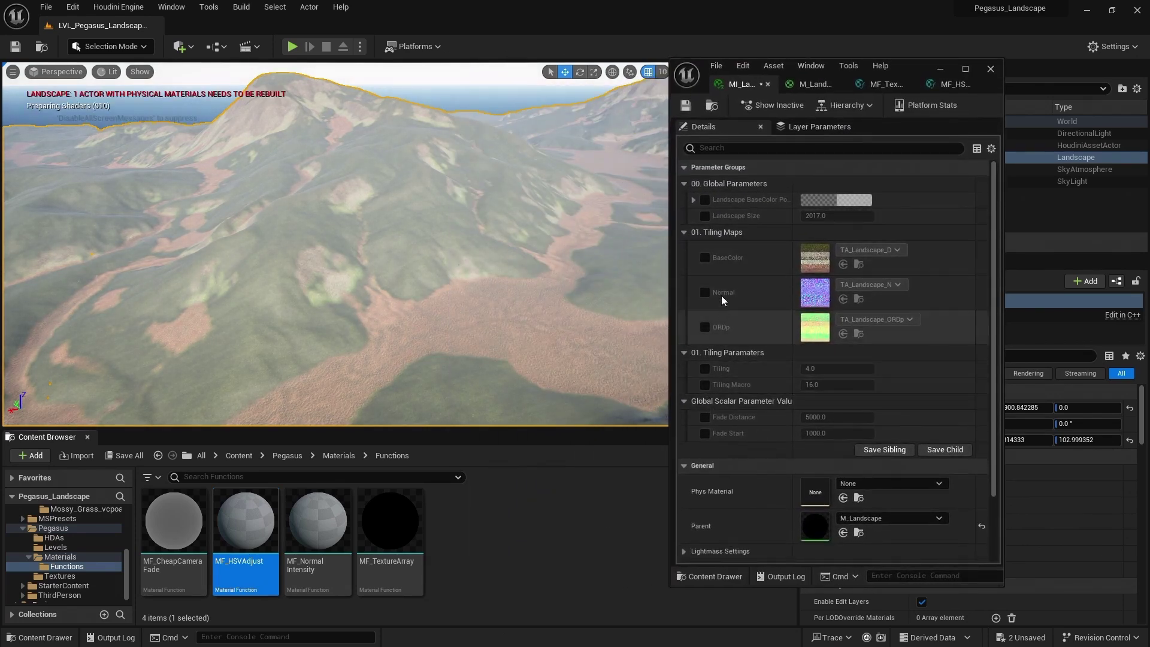
left_click(694, 200)
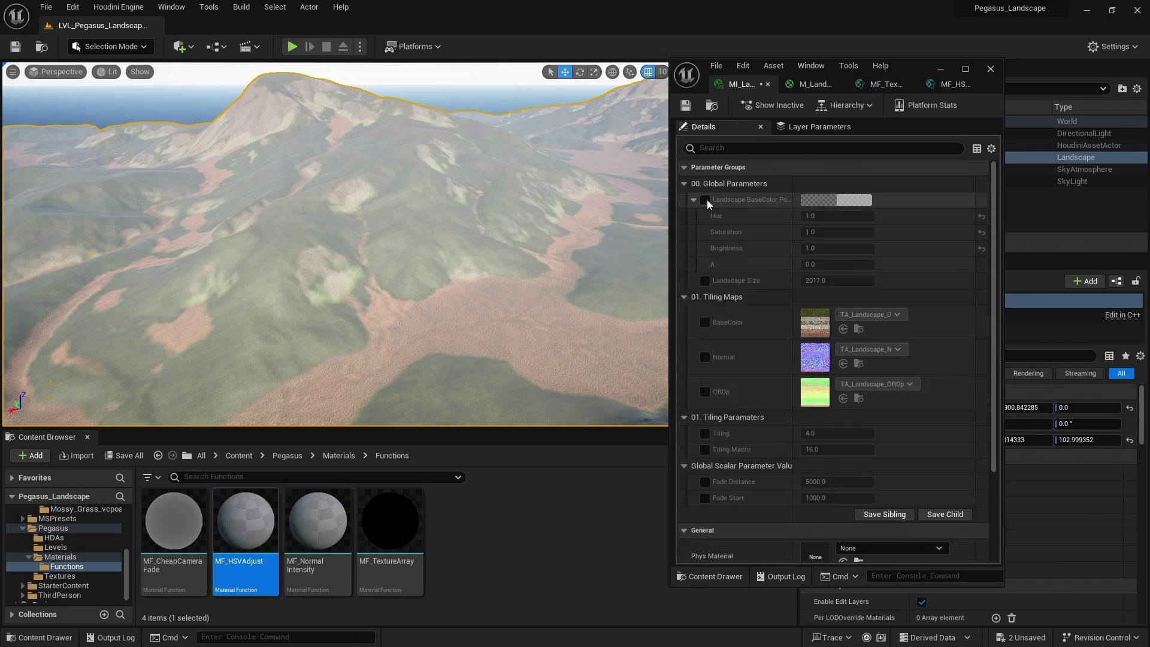
left_click(706, 200)
left_click_drag(793, 184, 839, 184)
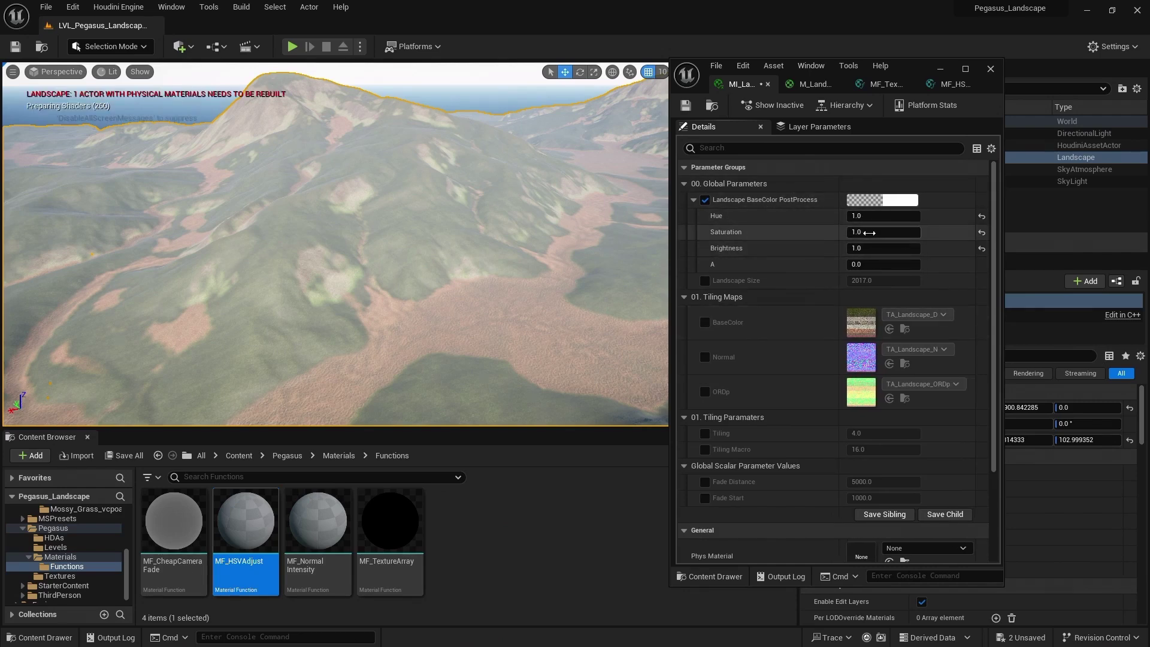
Tune the Landscape BaseColor PostProcess override to Hue 0.688, Saturation about 0.87 and Brightness about 2.95, checking the terrain from different viewpoints.
left_click_drag(868, 248, 869, 248)
key("w")
right_click_drag(336, 244, 335, 240)
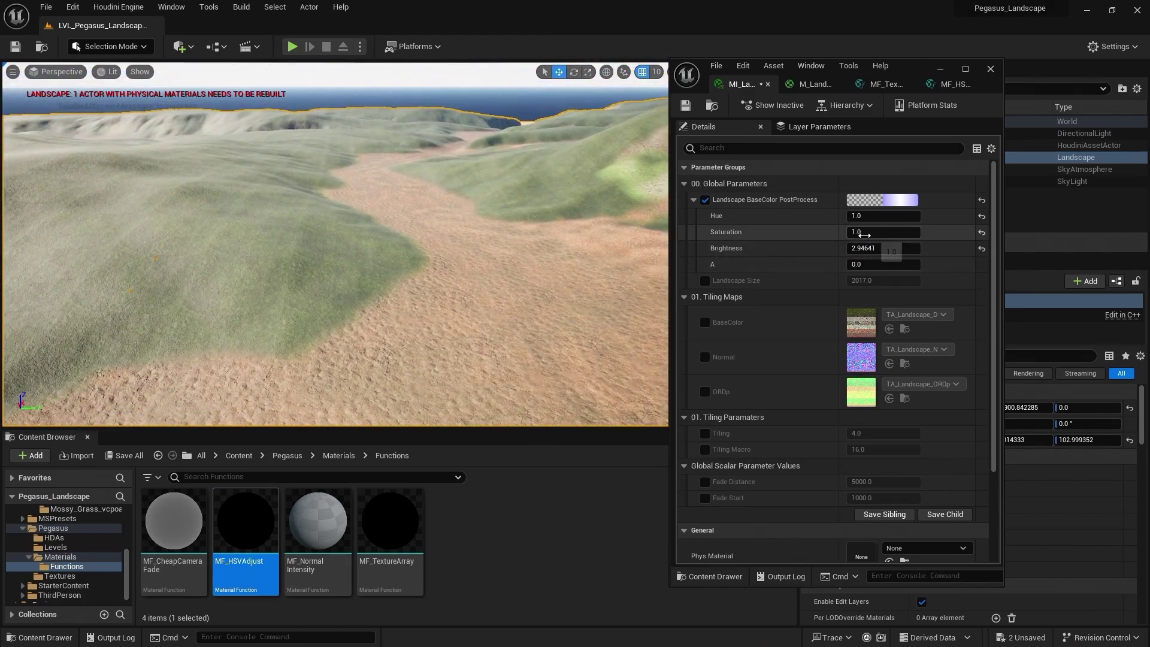
left_click_drag(863, 232, 894, 232)
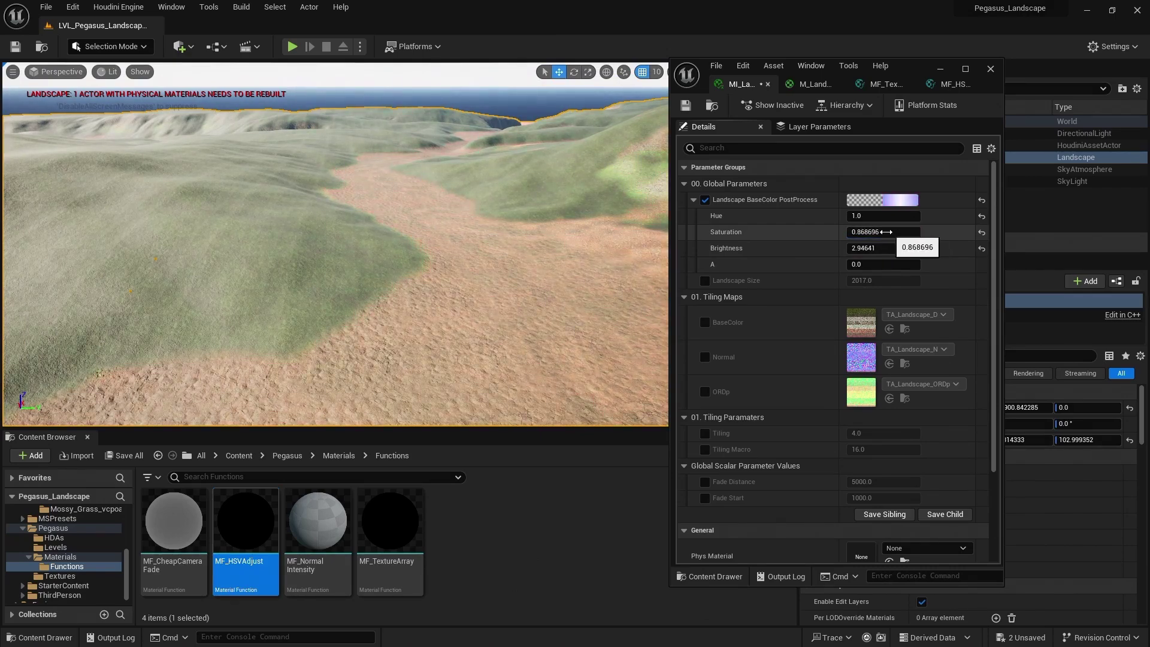
right_click_drag(540, 246, 737, 276)
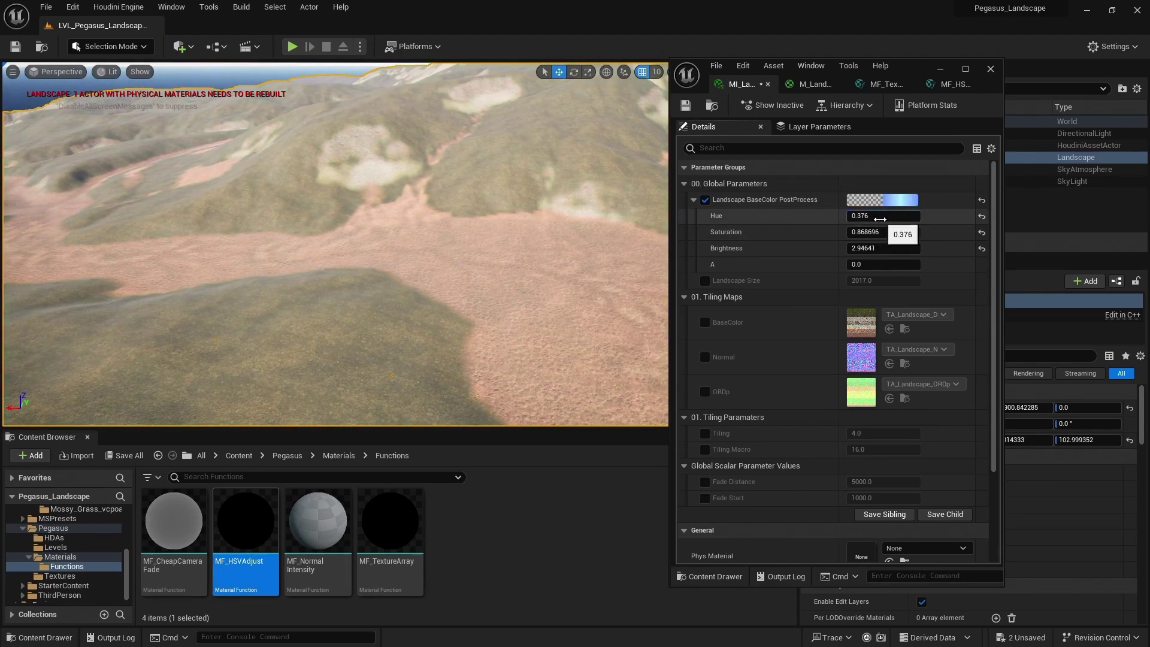
left_click_drag(883, 220, 888, 219)
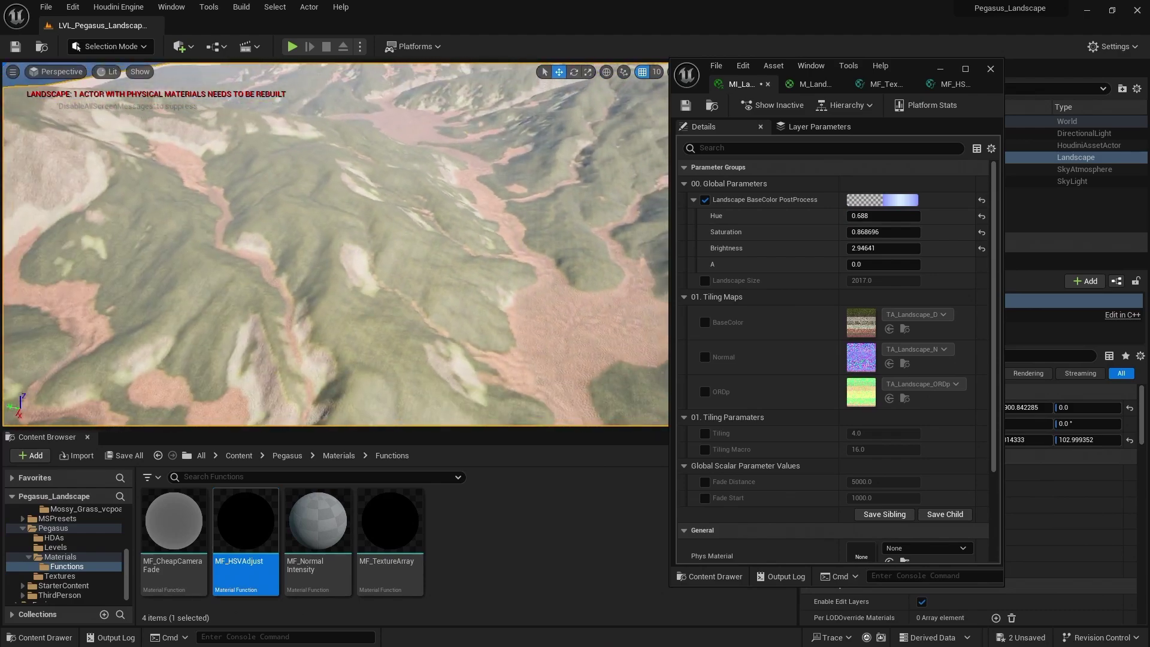
Locate the Fade Distance parameter in MF_TextureArray and check the existing parameter group names in MI_Landscape.
left_click_drag(671, 159, 427, 134)
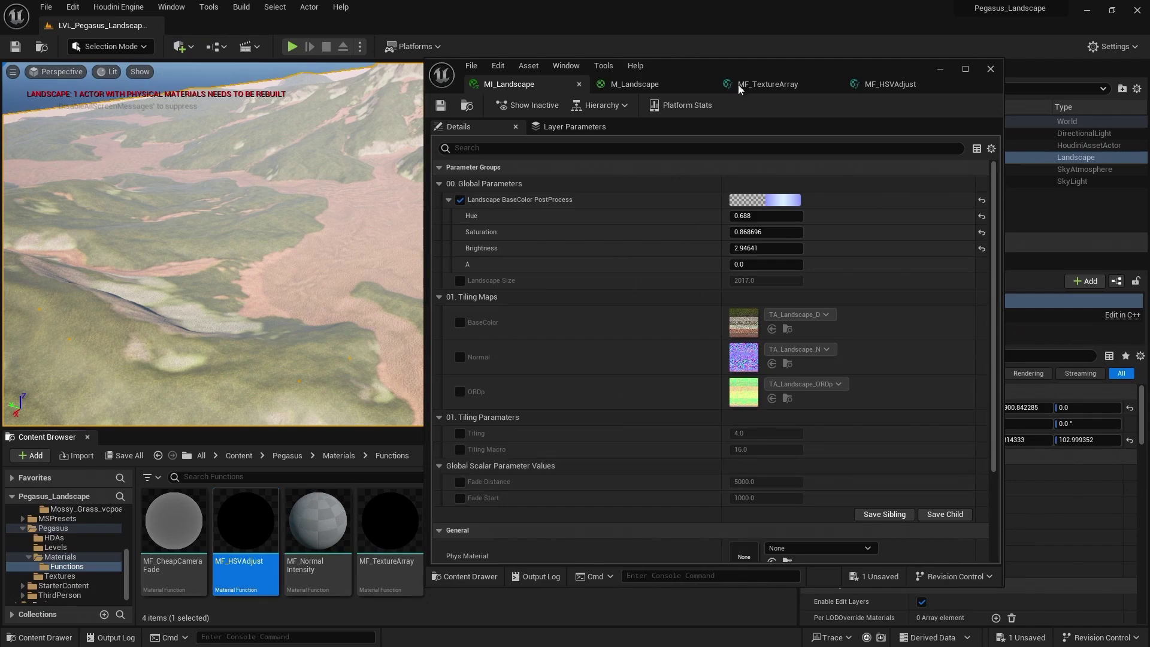
left_click(767, 87)
scroll(709, 236, "down", 3)
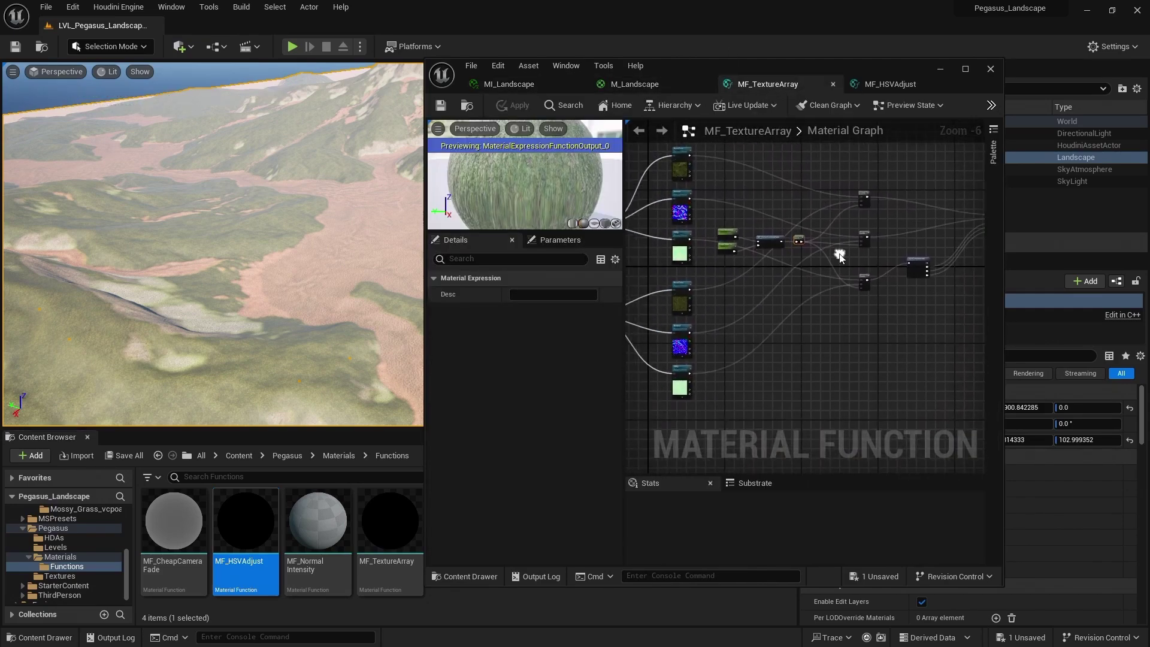
scroll(833, 255, "up", 7)
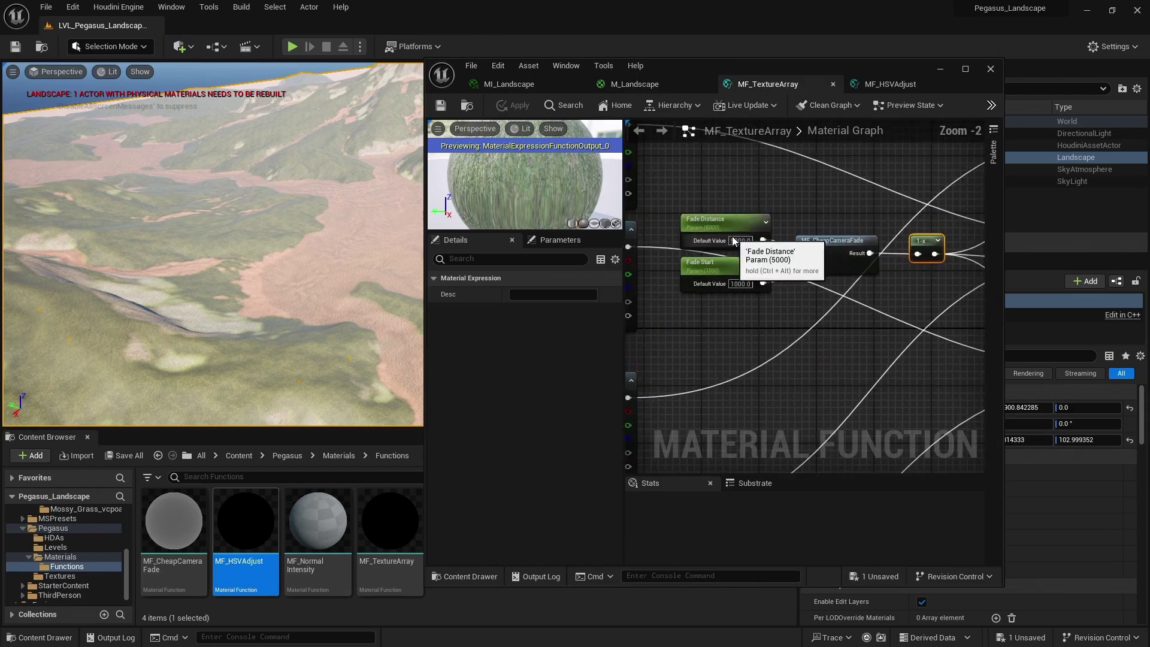
left_click(689, 214)
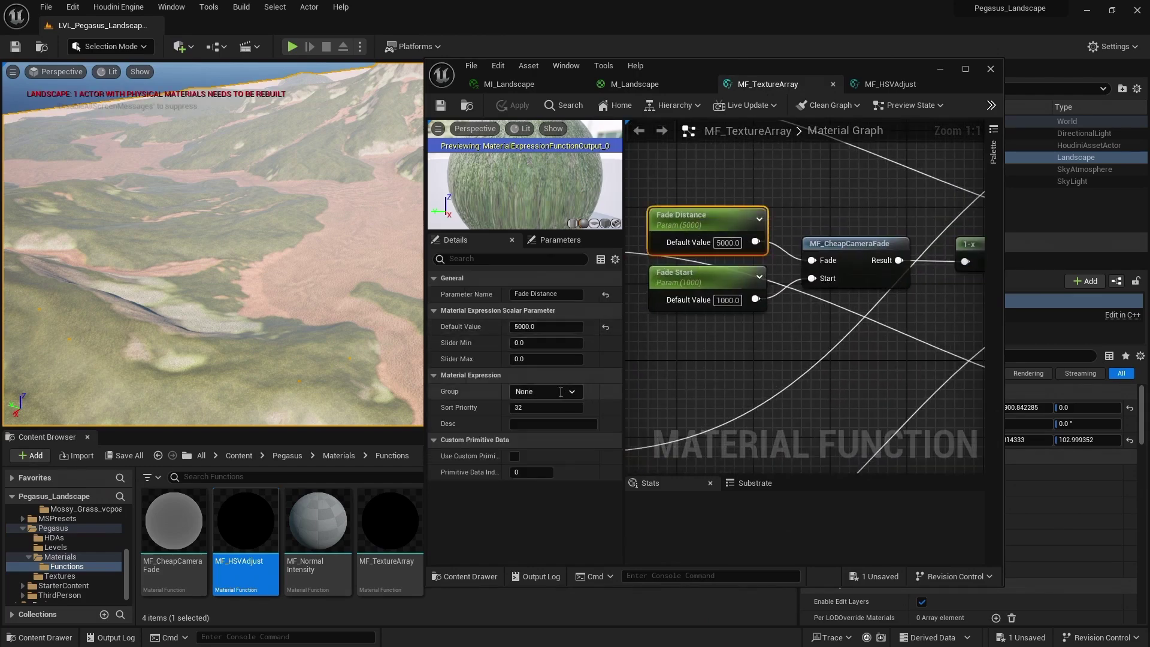
left_click(622, 85)
left_click(552, 87)
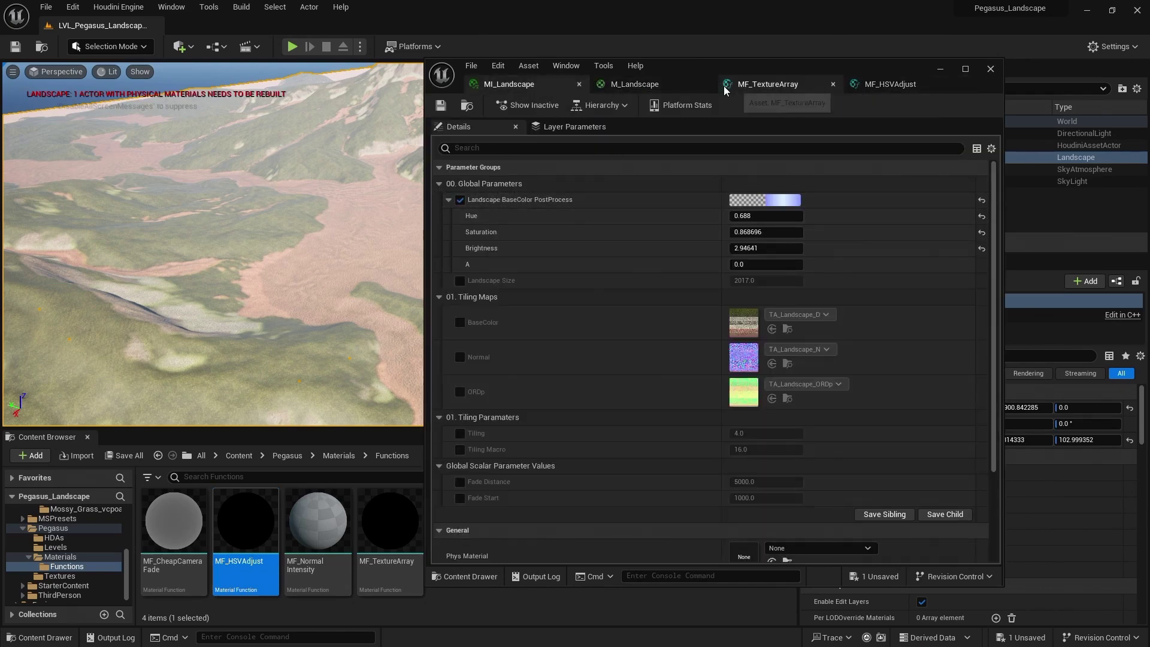
Assign the Fade Distance parameter in MF_TextureArray to a group named Global Paramaters.
left_click(768, 85)
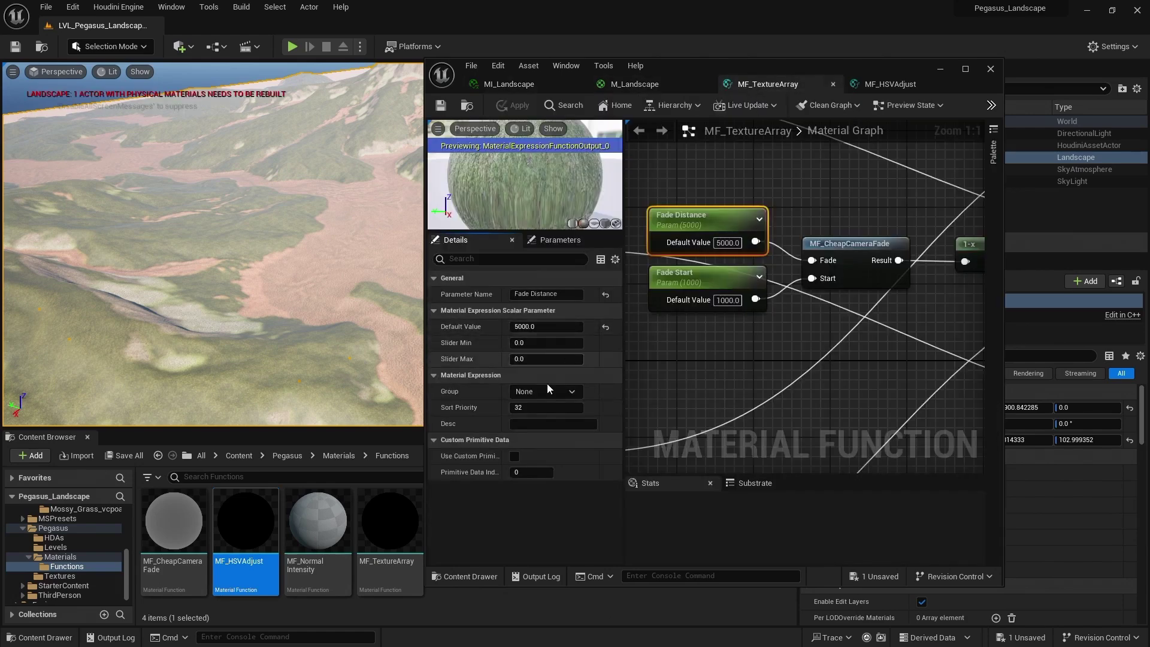
left_click(514, 392)
type("00. ")
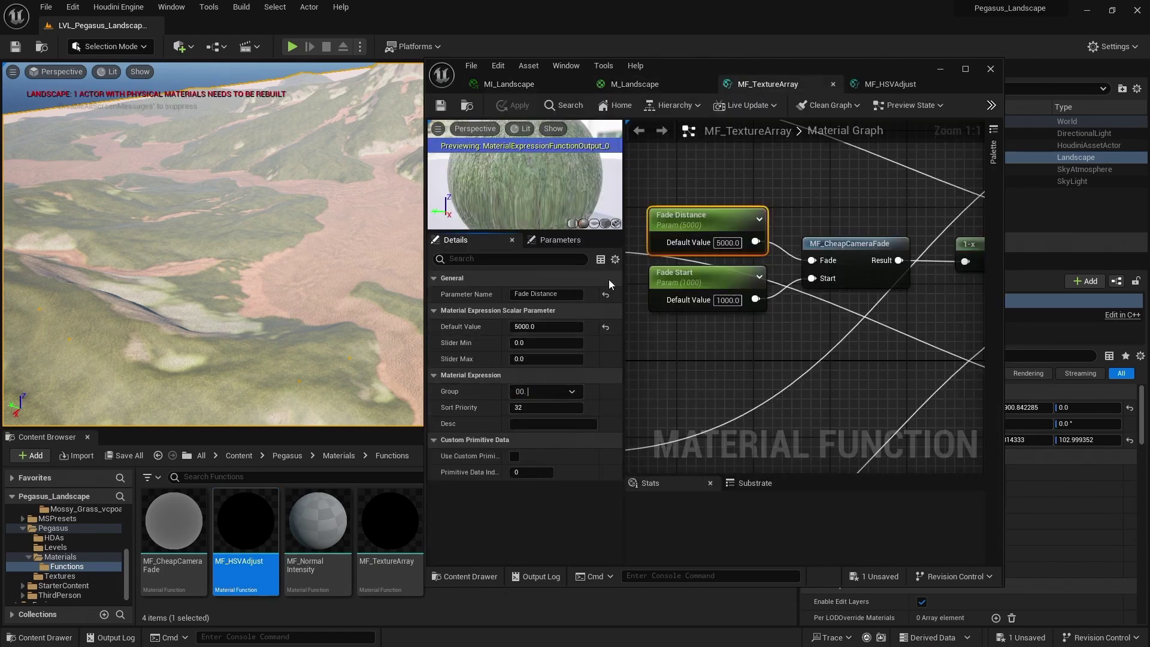
type("Global Paramaters")
key("Return")
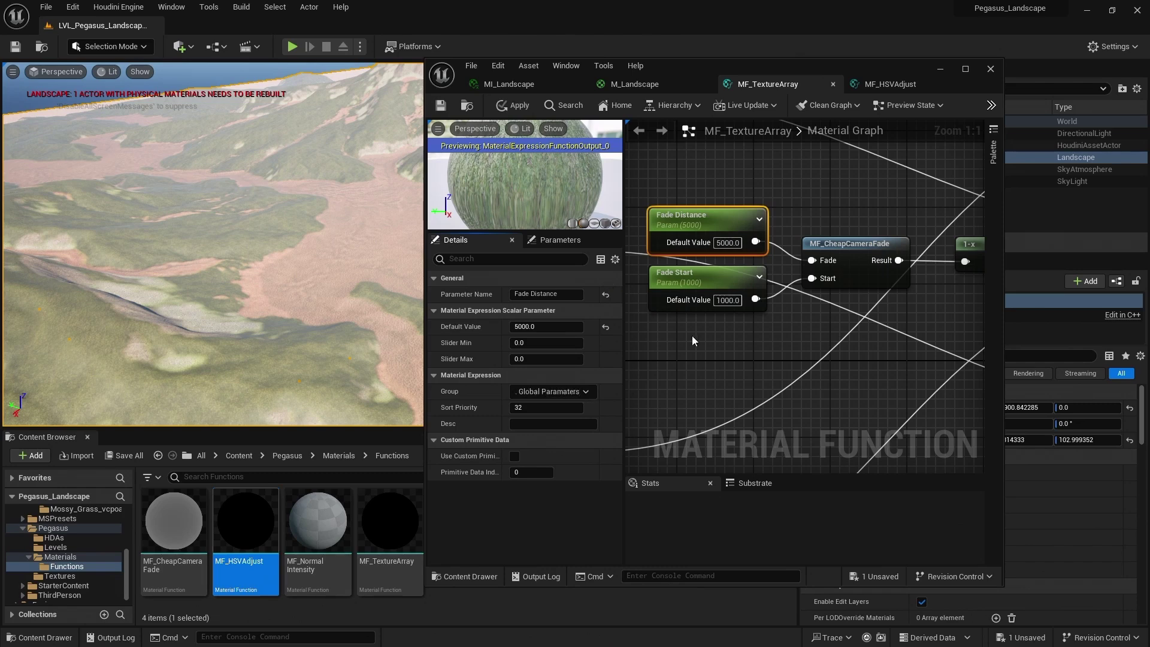
Assign the Fade Start parameter in MF_TextureArray to the 00. Global Paramaters group and save the function.
left_click(698, 296)
left_click(571, 391)
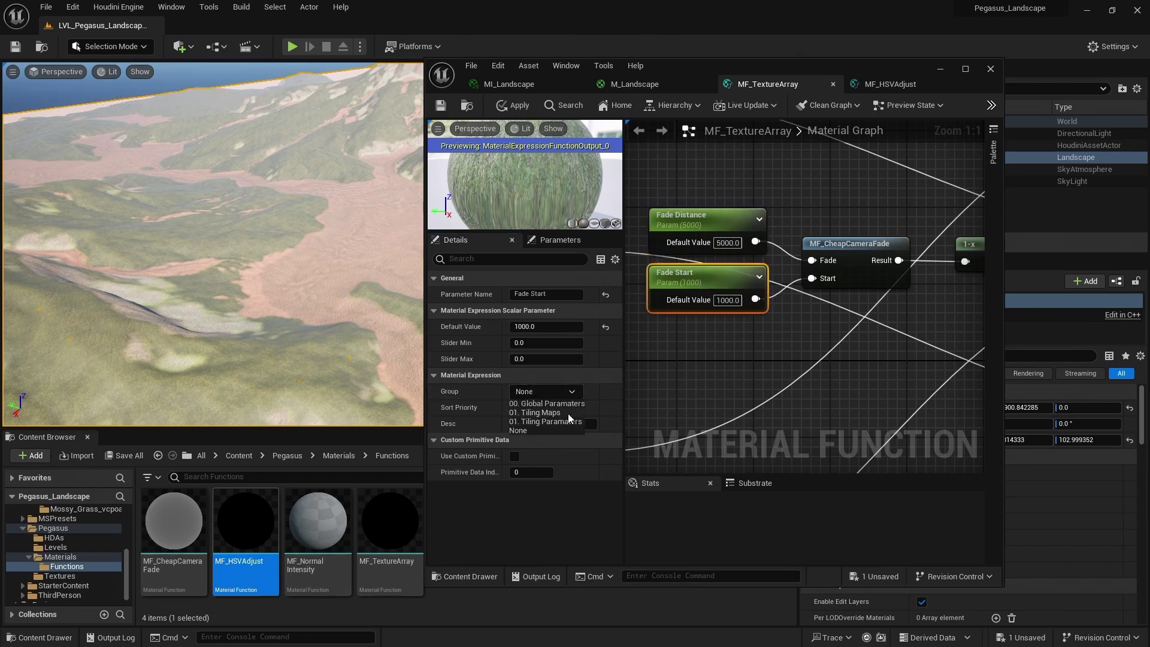
left_click(547, 404)
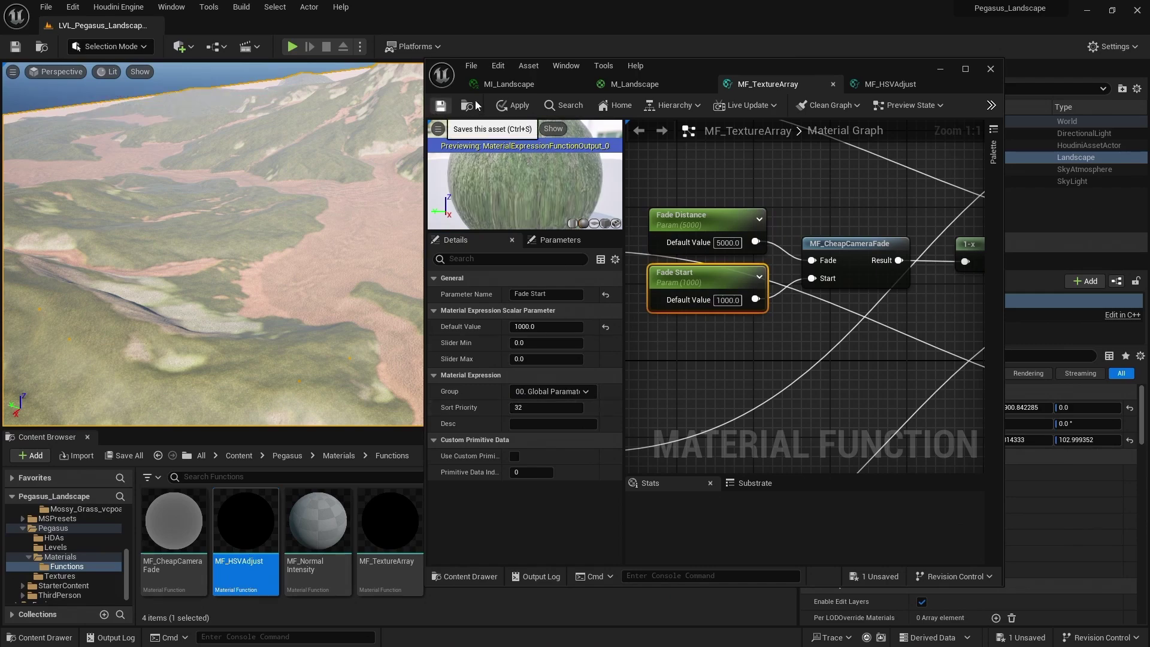
Enlarge the M_Landscape graph and move the base color Multiply node lower, clearing space between GetMaterialAttributes and SetMaterialAttributes.
scroll(764, 226, "down", 1)
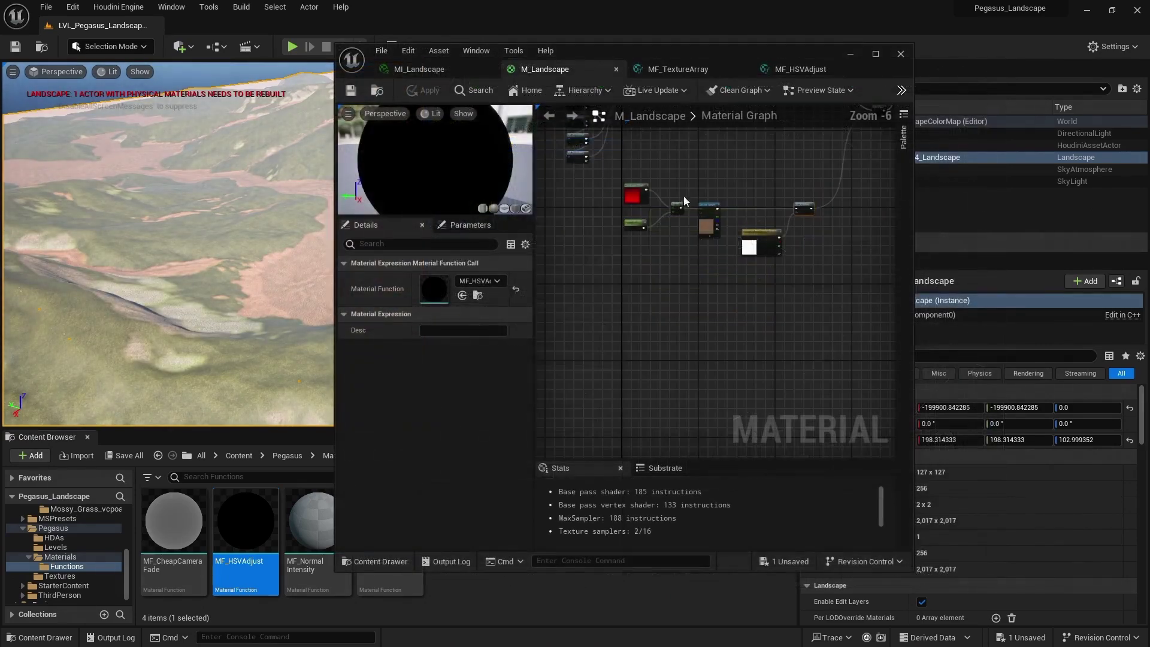
right_click_drag(746, 163, 749, 256)
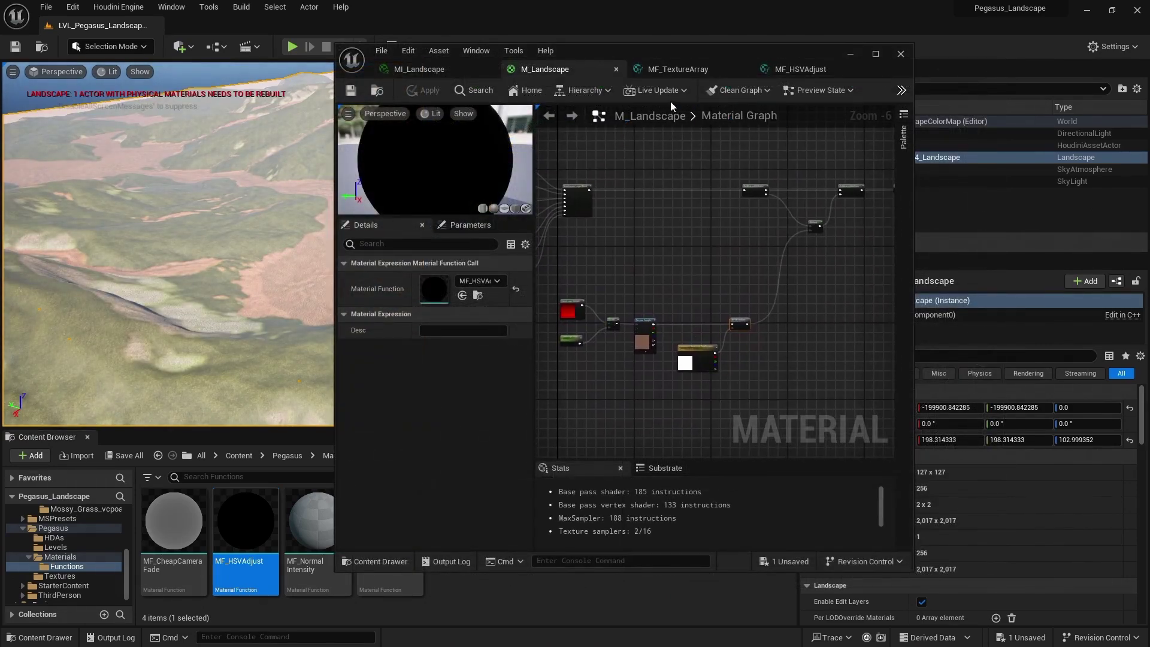
scroll(743, 191, "up", 3)
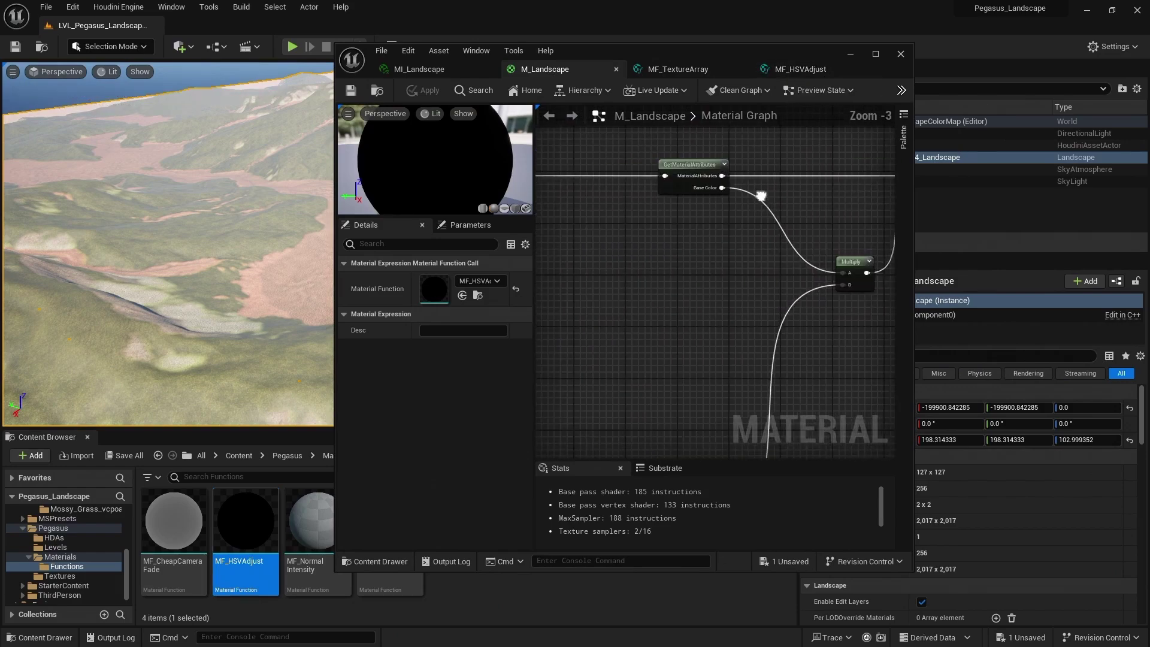
left_click(875, 55)
right_click_drag(617, 210, 649, 214)
scroll(791, 181, "up", 2)
right_click_drag(835, 182, 740, 205)
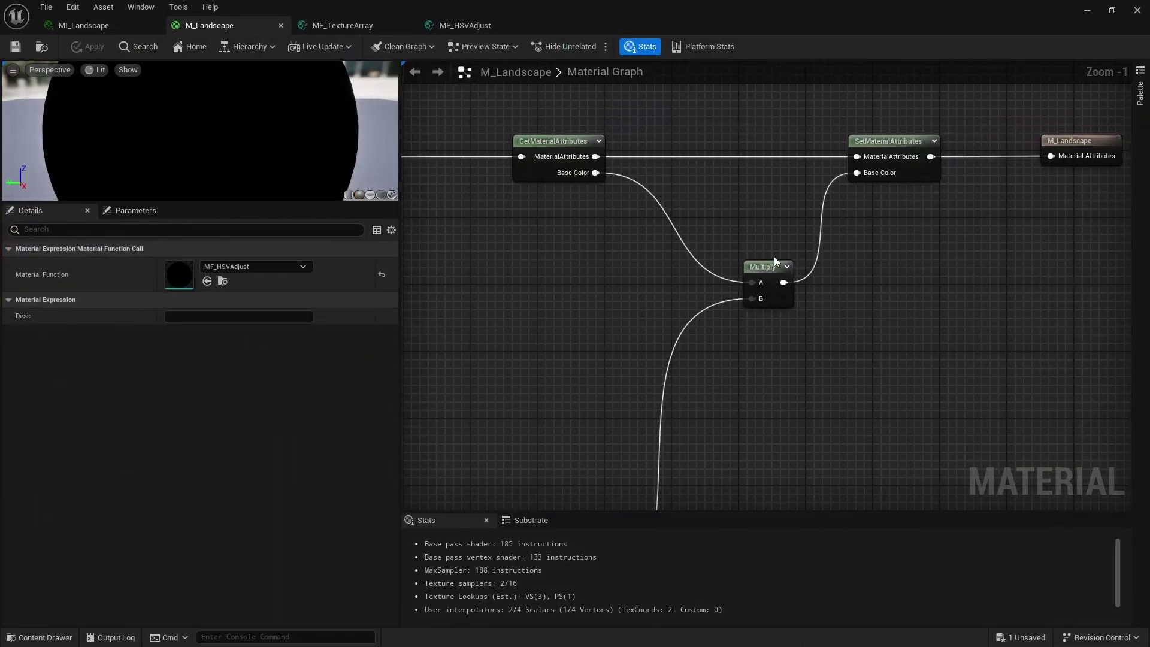
left_click_drag(776, 266, 769, 325)
Add a second attribute to the final GetMaterialAttributes node and set its type to Normal.
left_click(560, 153)
left_click(220, 266)
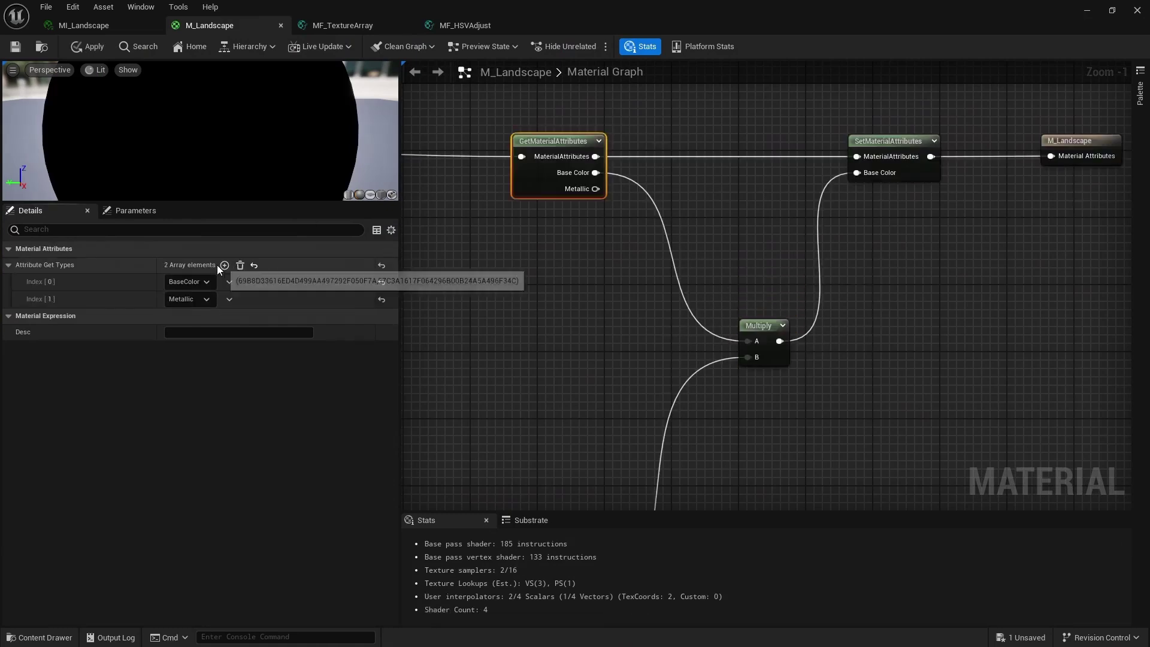
left_click(206, 298)
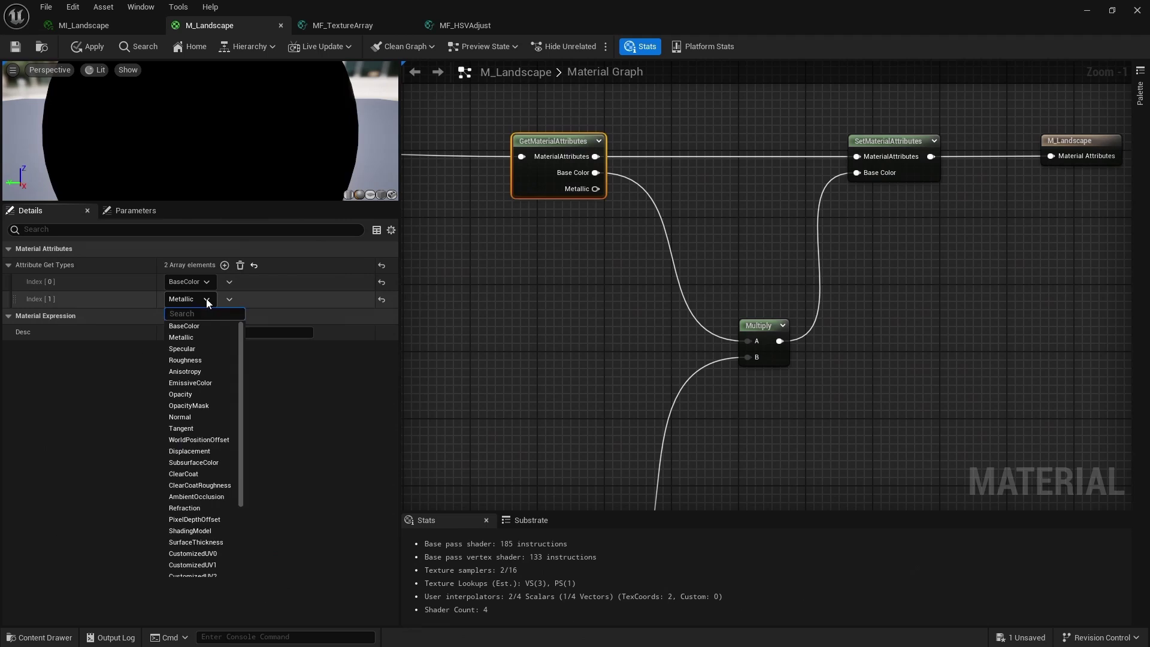
left_click(191, 419)
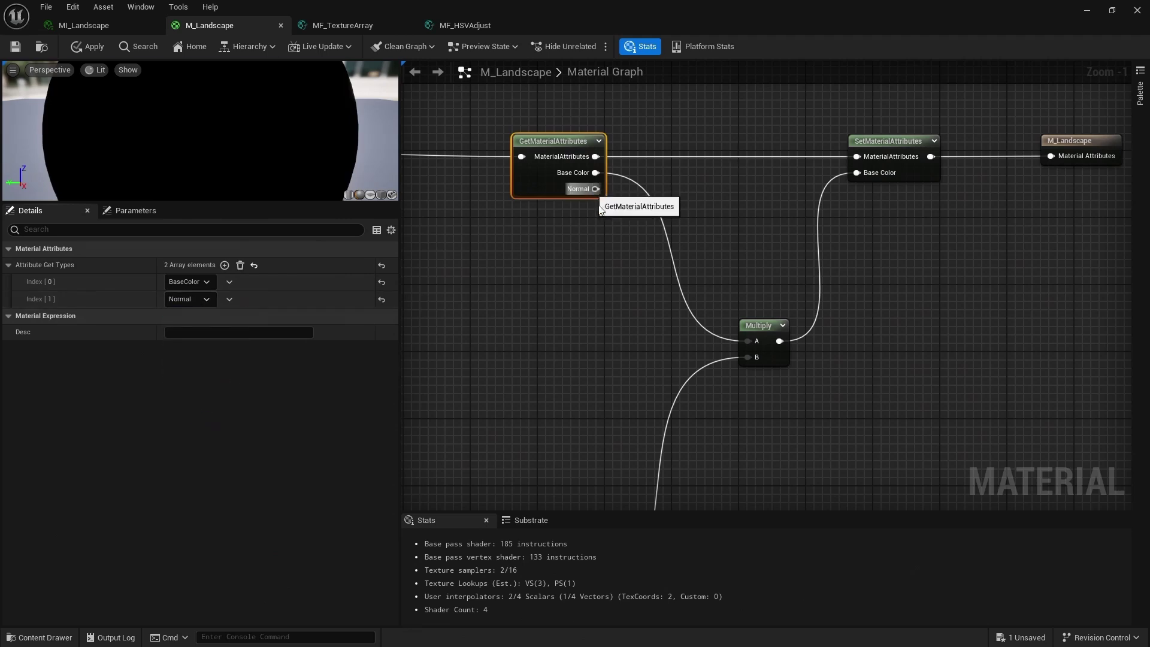
Add the MF_NormalIntensity function to the M_Landscape graph, placed between GetMaterialAttributes and SetMaterialAttributes.
right_click_drag(601, 235, 548, 226)
left_click_drag(716, 24, 751, 30)
left_click(63, 568)
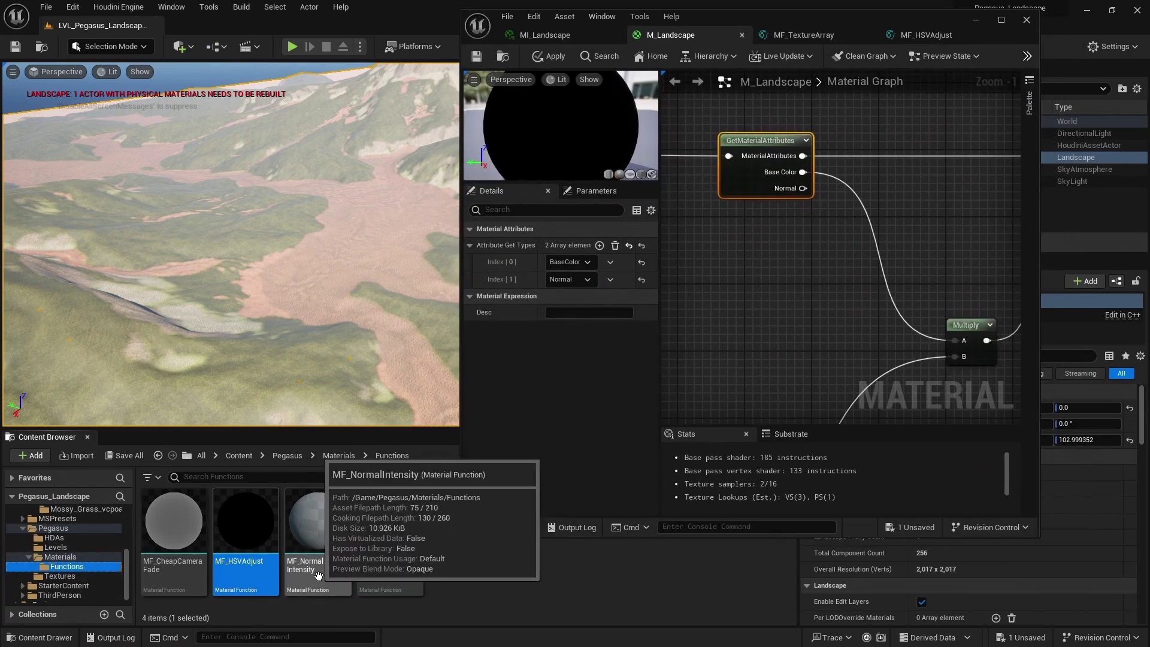
left_click_drag(327, 578, 921, 215)
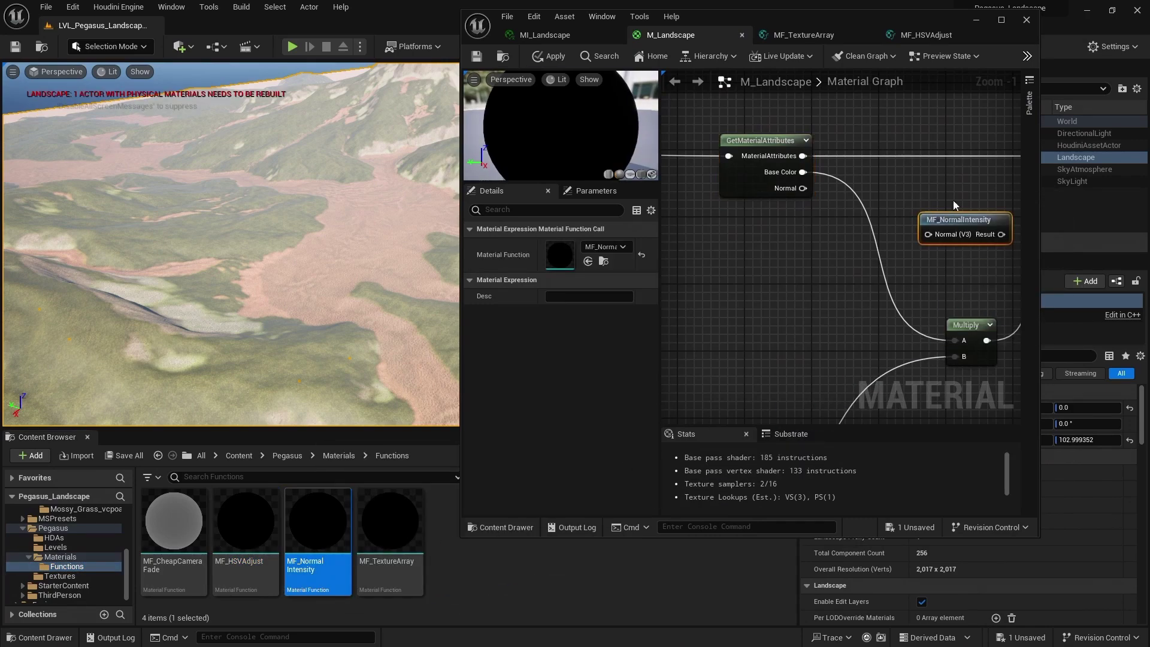
left_click(1002, 21)
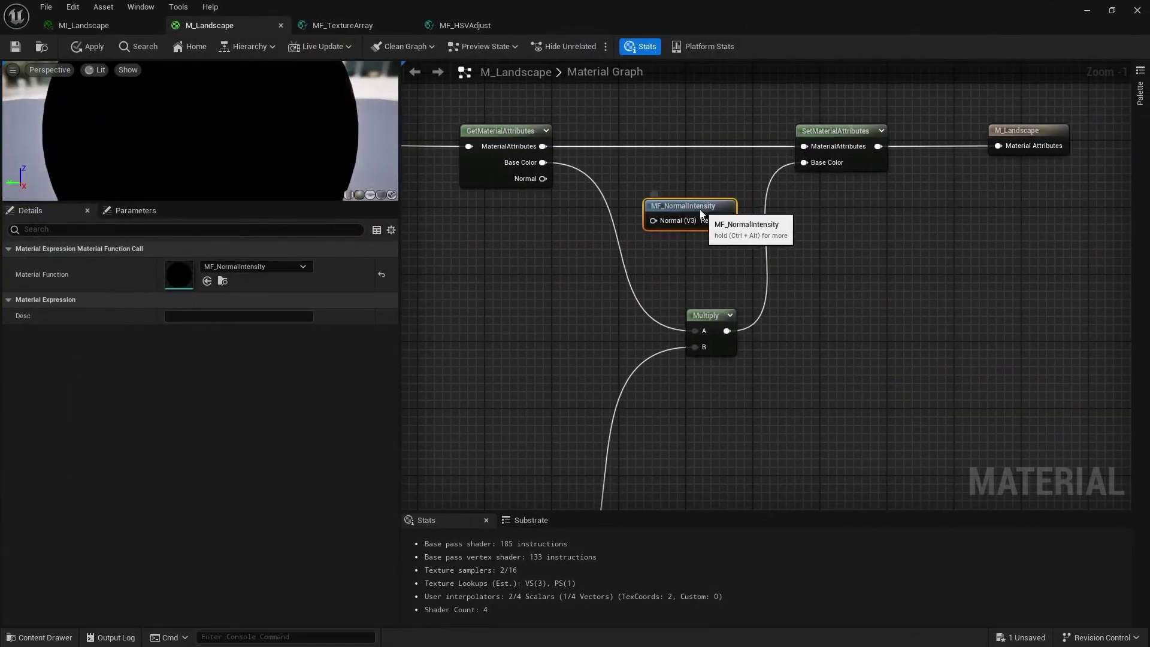
left_click_drag(696, 208, 680, 204)
Open MF_NormalIntensity and examine how the normal input, the Normal Intensity parameter and the 1-x node feed FlattenNormal.
double_click(678, 203)
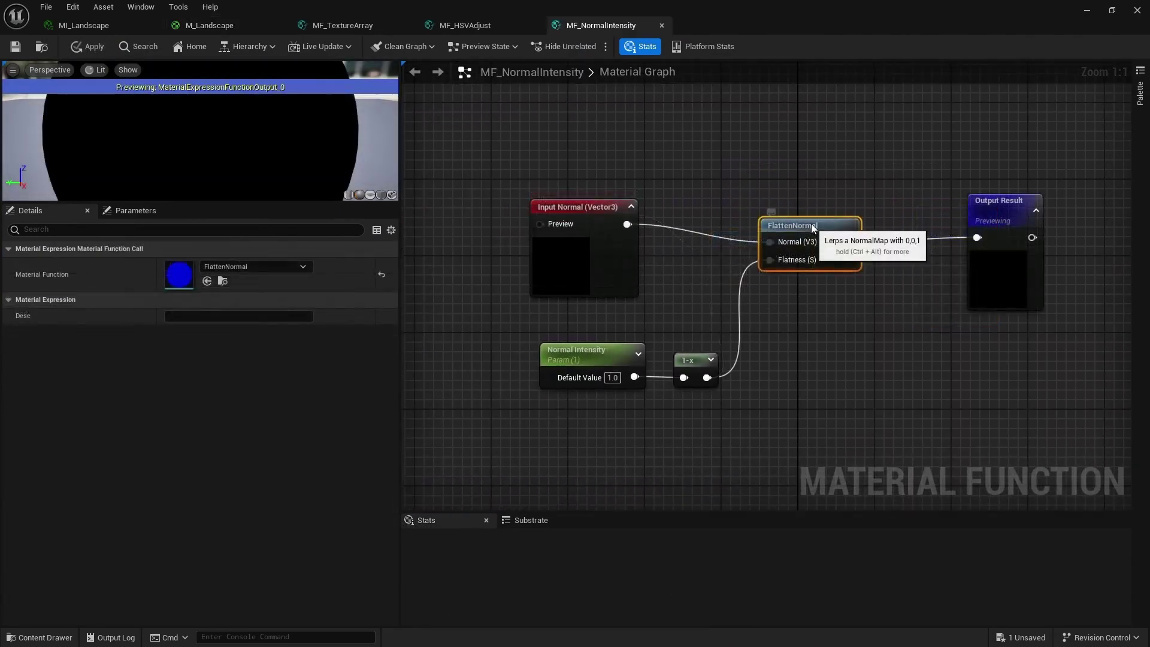
left_click_drag(812, 226, 812, 218)
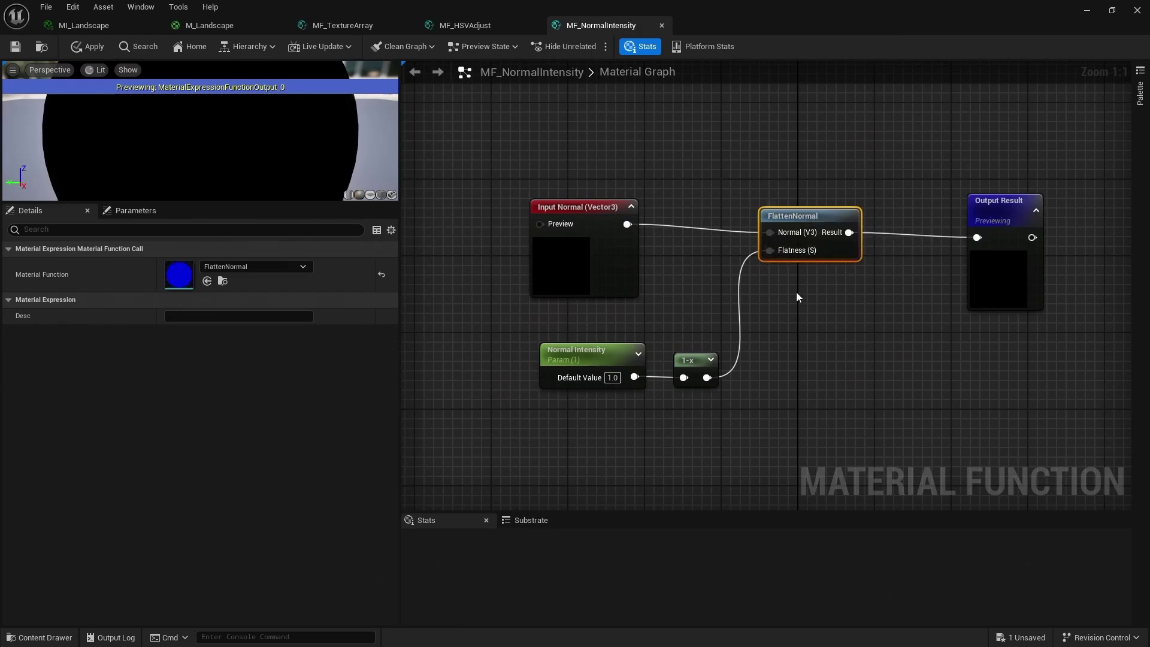
right_click_drag(801, 308, 745, 300)
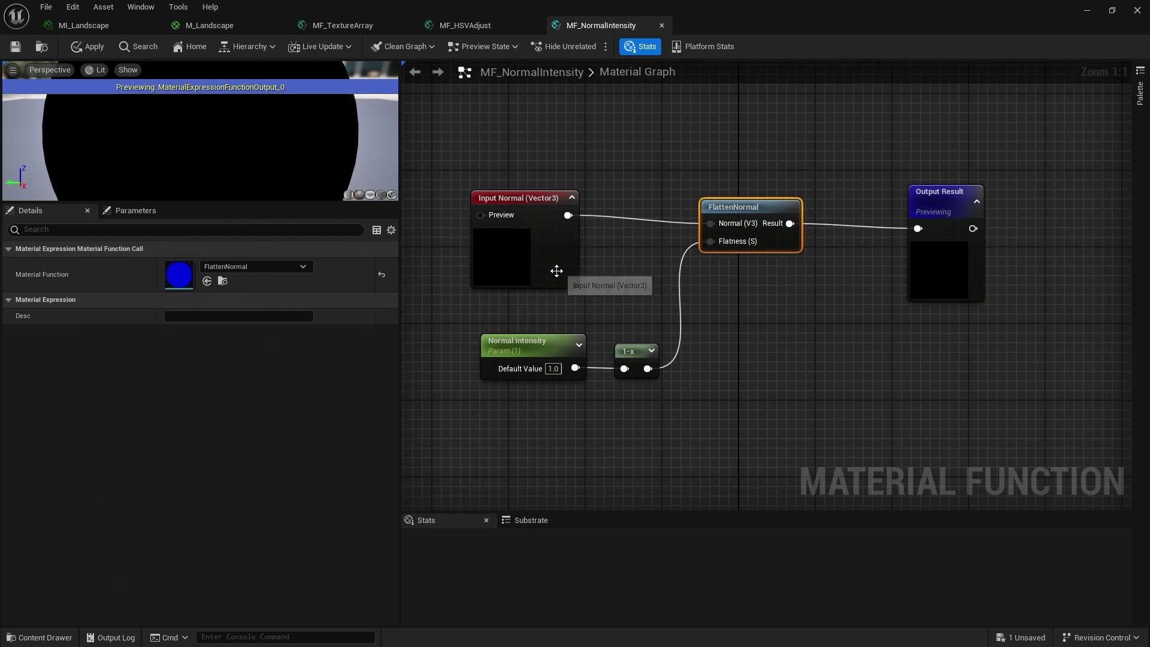
left_click_drag(563, 274, 568, 264)
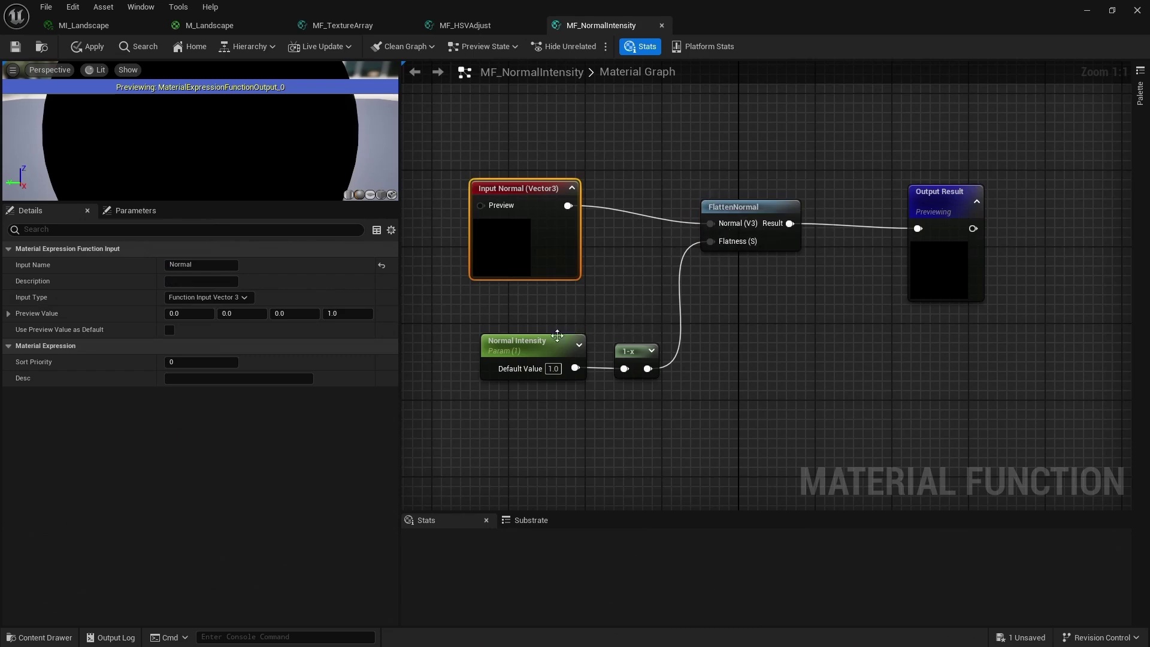
left_click_drag(529, 350, 519, 350)
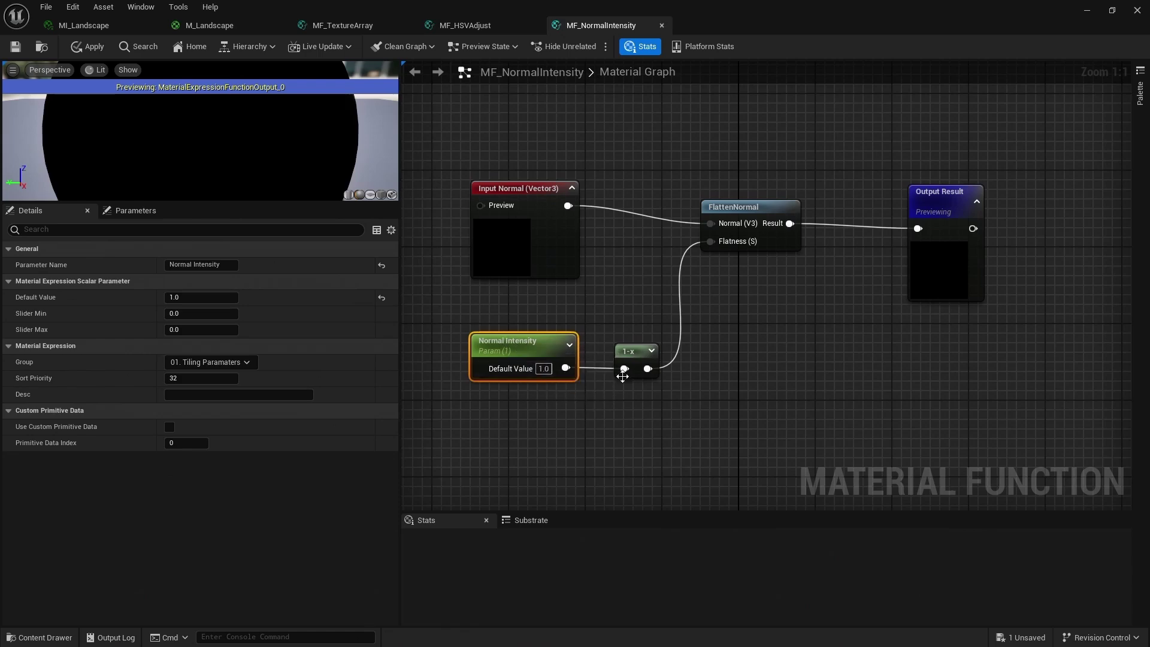
left_click(625, 352)
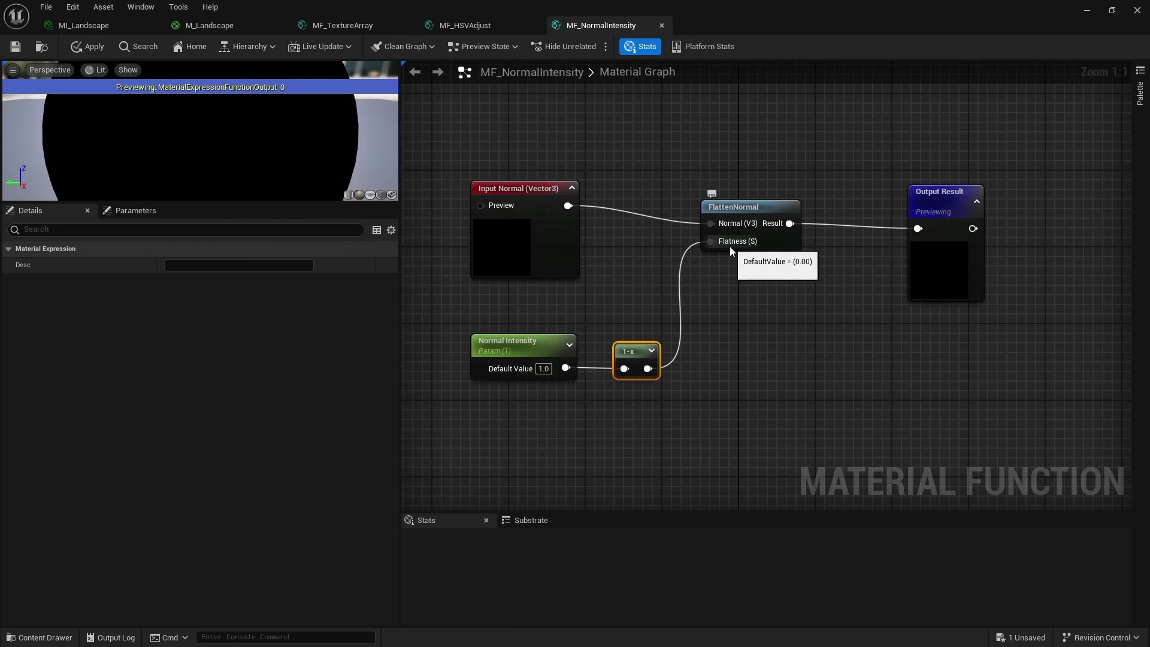
left_click_drag(538, 351, 548, 351)
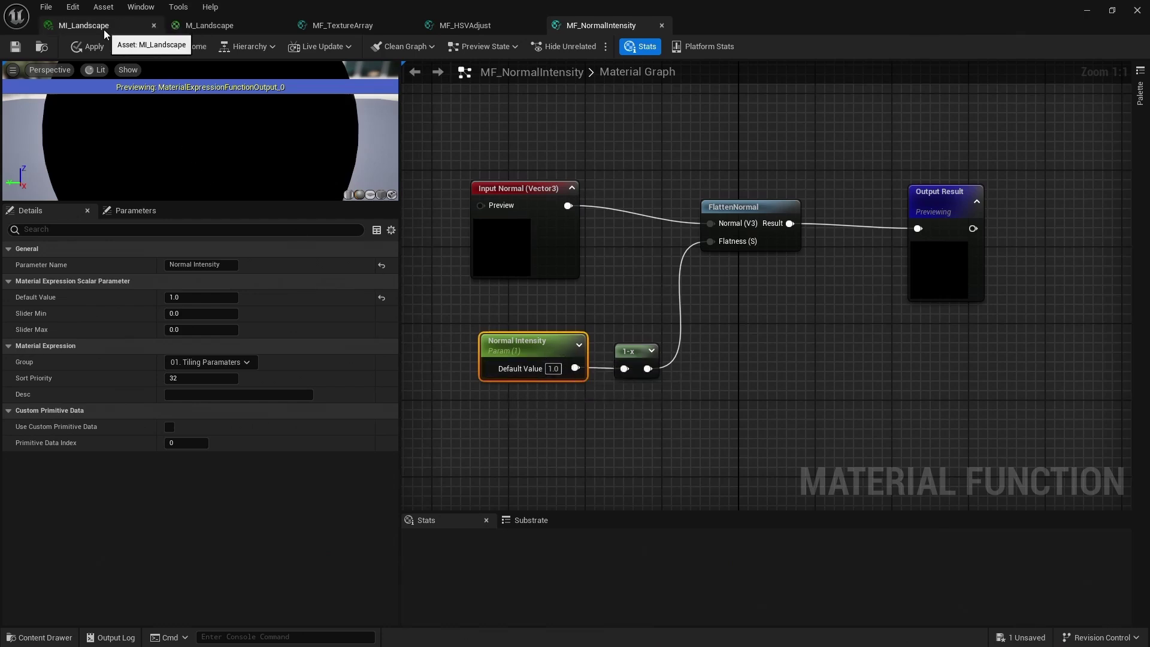
In M_Landscape, connect GetMaterialAttributes' Normal output to MF_NormalIntensity and add a Normal attribute to SetMaterialAttributes.
left_click(216, 26)
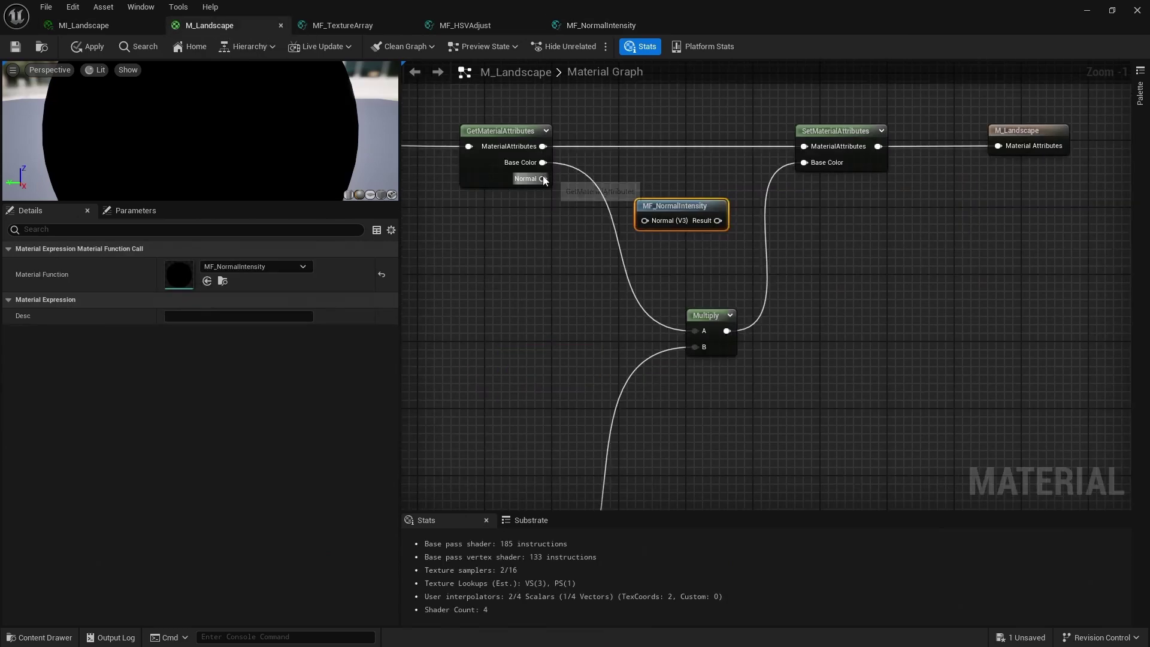
left_click_drag(543, 178, 647, 221)
left_click(831, 133)
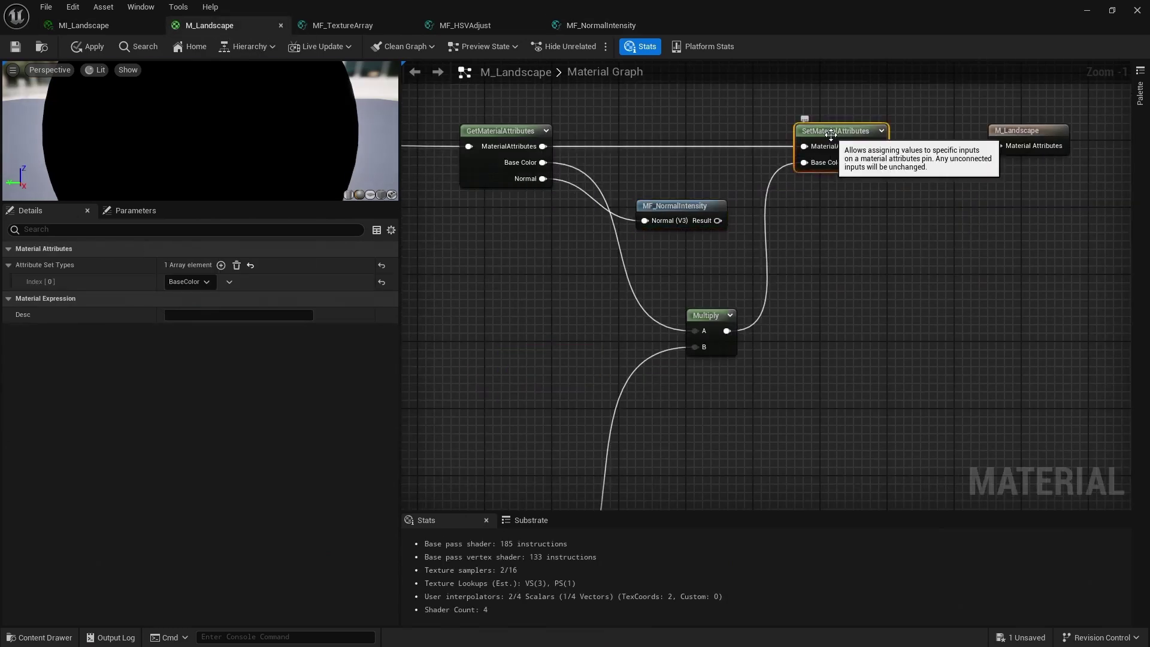
left_click(221, 265)
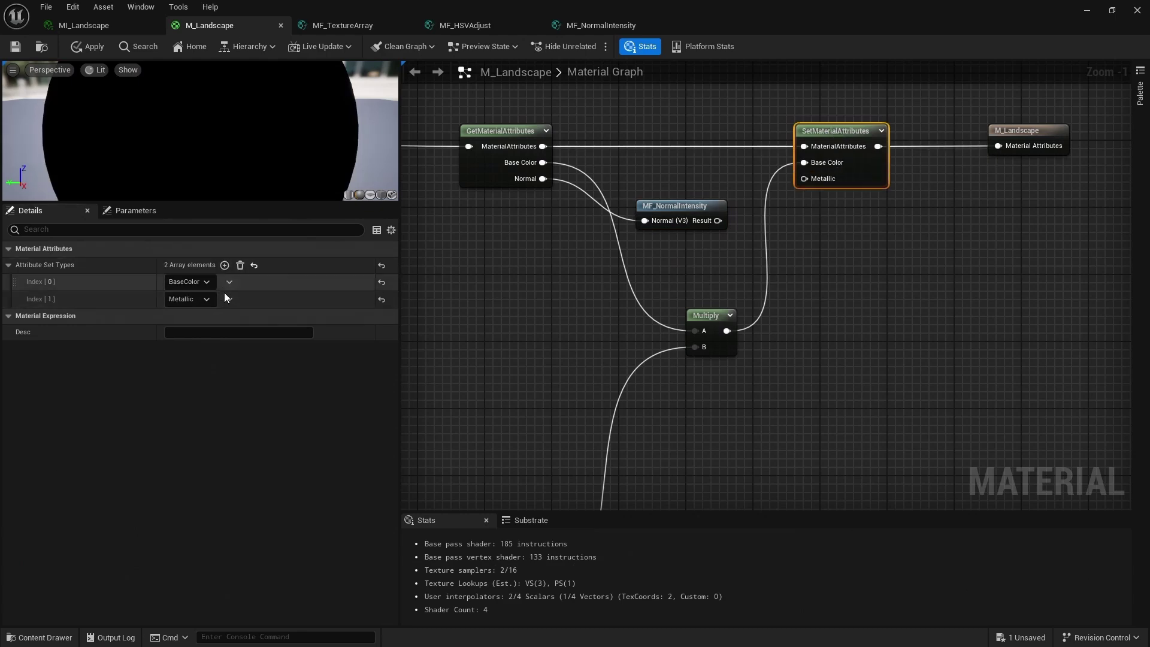
left_click(208, 300)
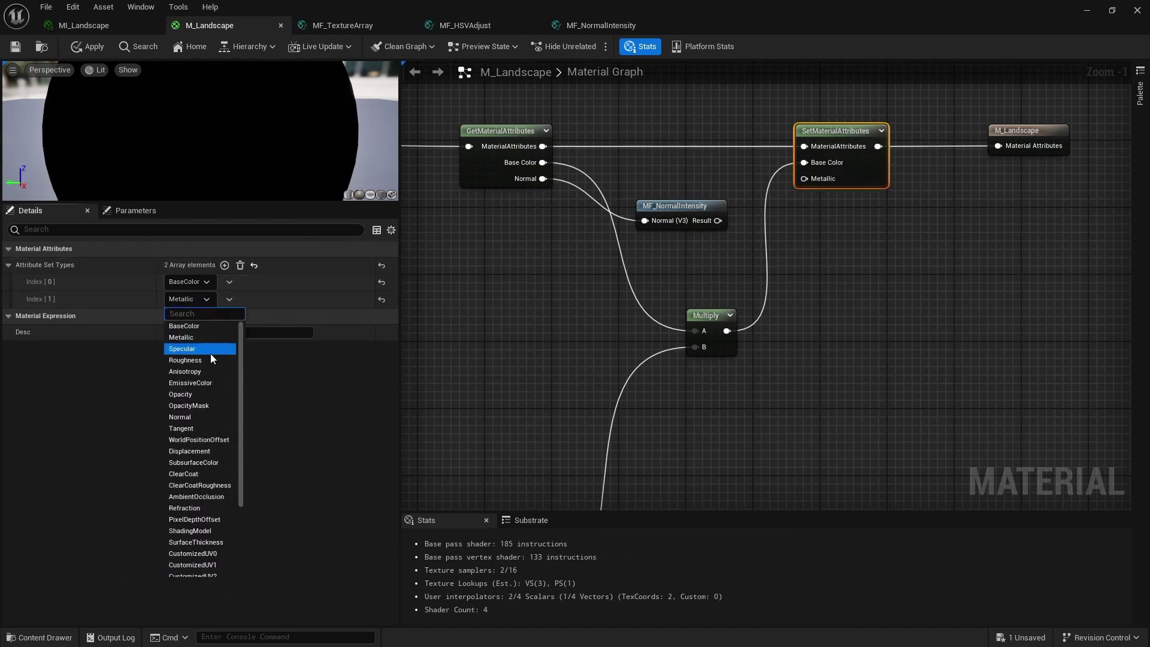
left_click(188, 420)
Connect MF_NormalIntensity's result to SetMaterialAttributes' Normal input, align the function node with the wires and save M_Landscape.
left_click_drag(718, 222, 806, 179)
left_click_drag(681, 205, 689, 174)
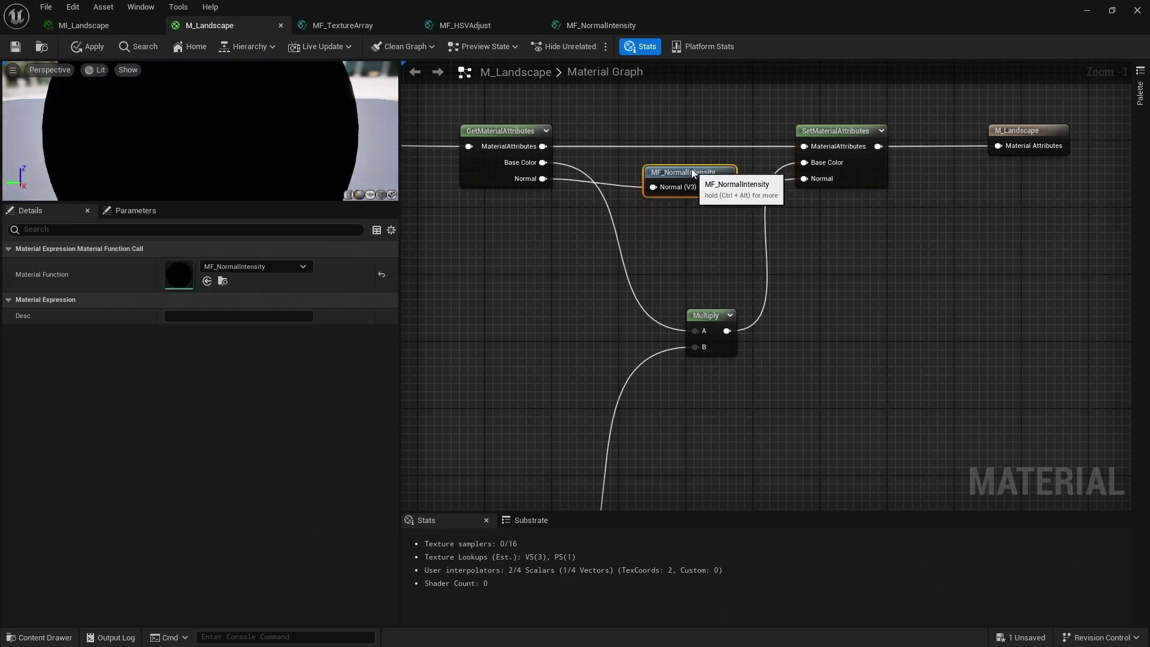
left_click(15, 48)
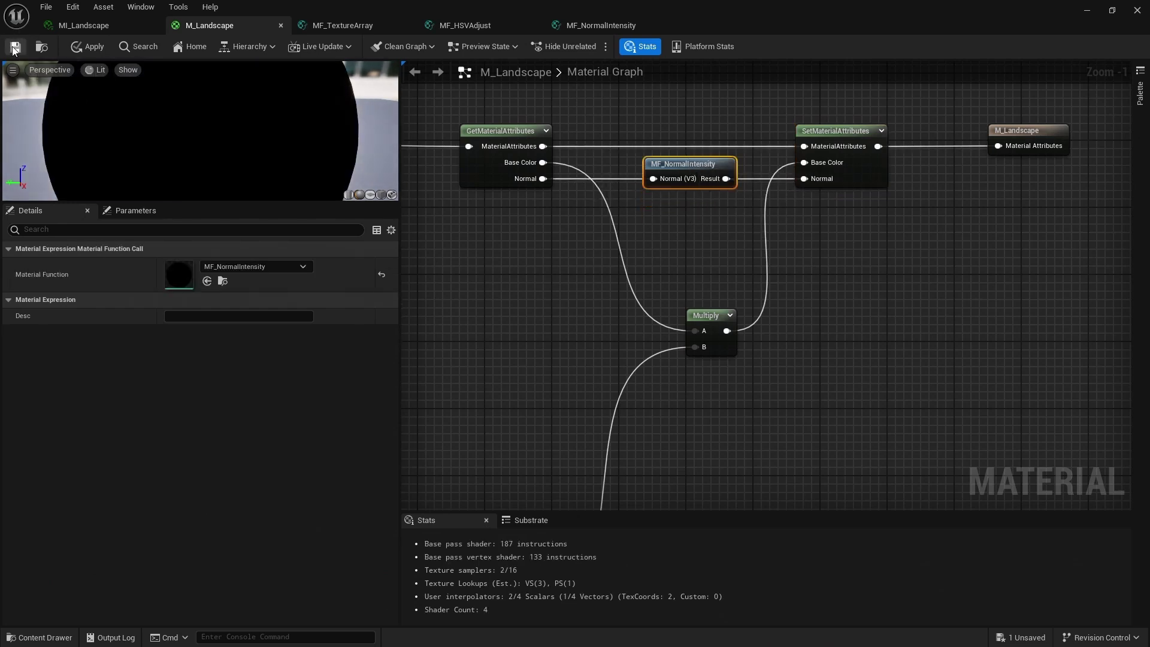
Enable the Normal Intensity override in MI_Landscape, with the editor window shrunk to keep the level viewport in view.
left_click(95, 24)
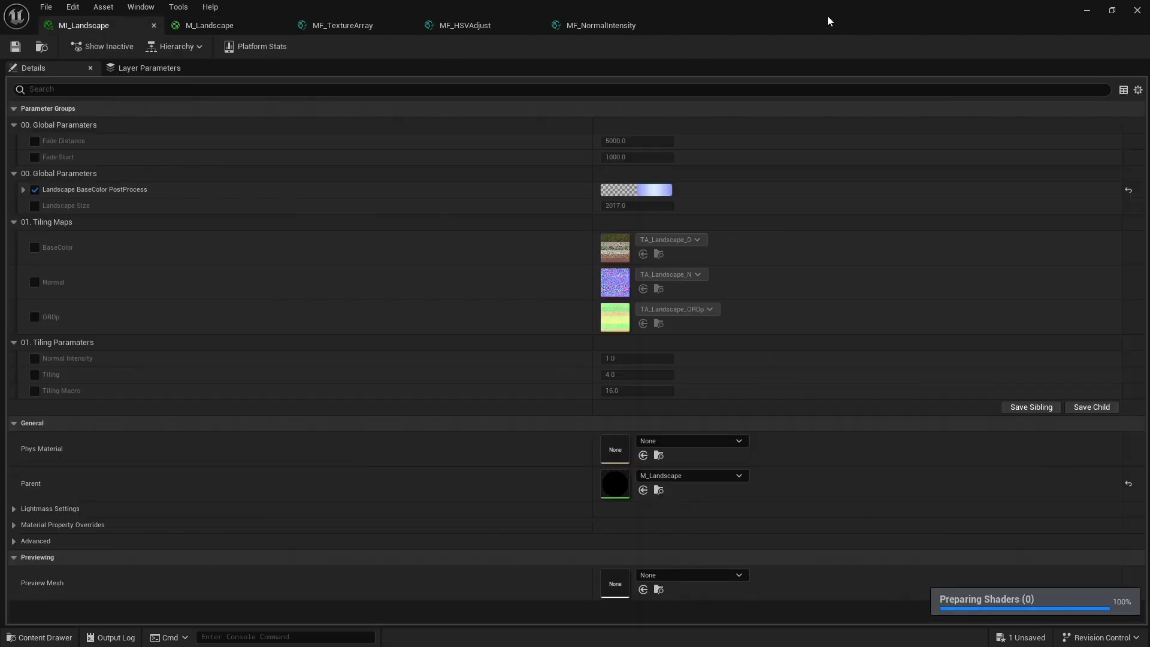
left_click_drag(779, 13, 851, 64)
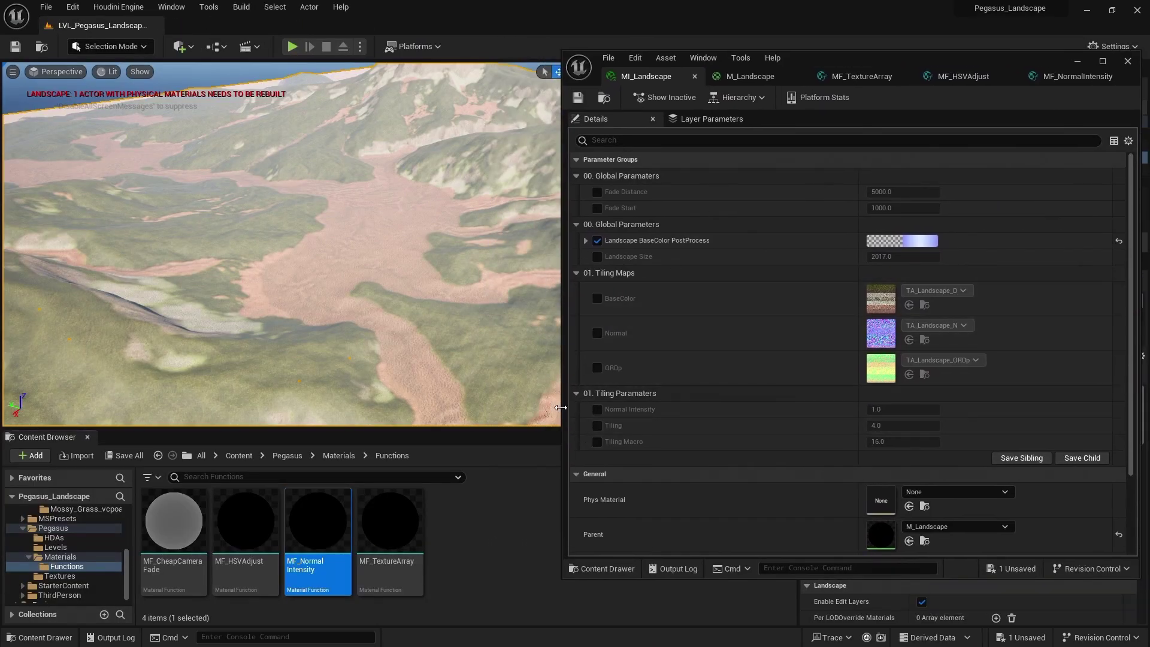
left_click_drag(561, 408, 758, 413)
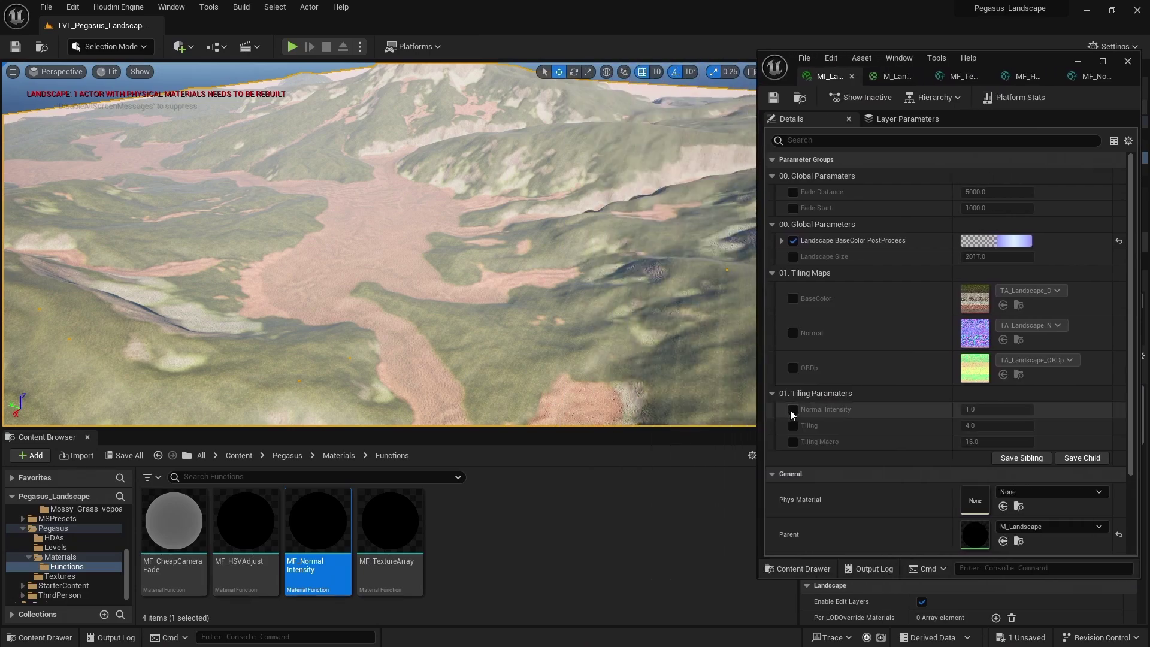
left_click(789, 409)
Try a Normal Intensity above 2 in MI_Landscape while viewing the rocky slope up close.
key("w")
key("w")
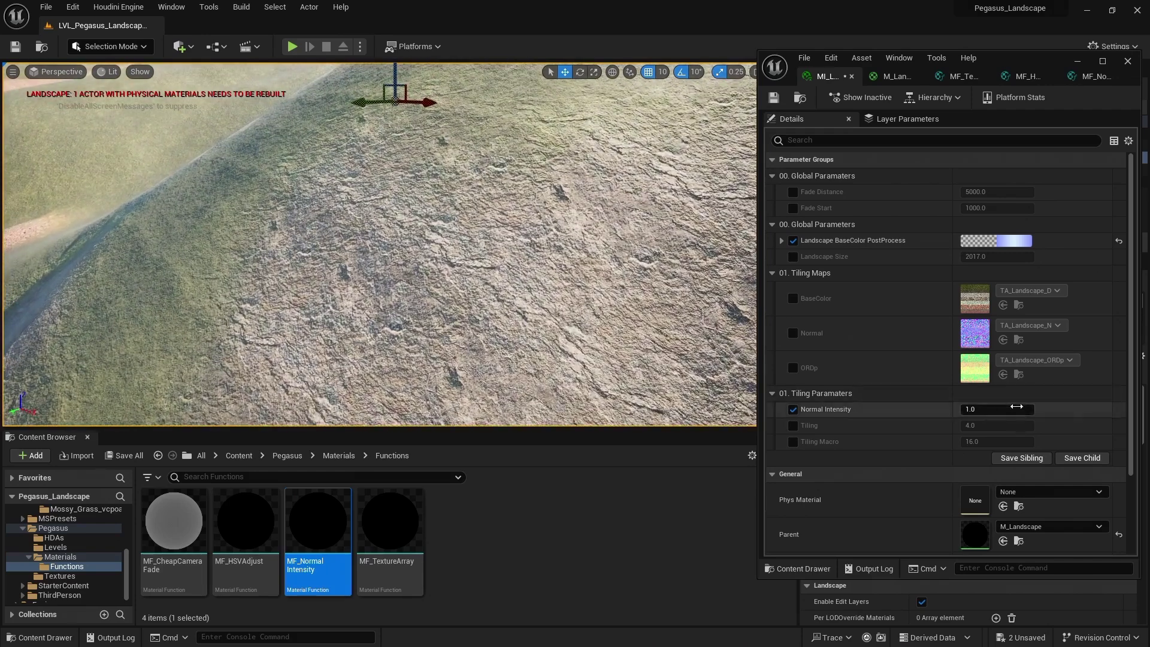
left_click_drag(1012, 408, 1015, 409)
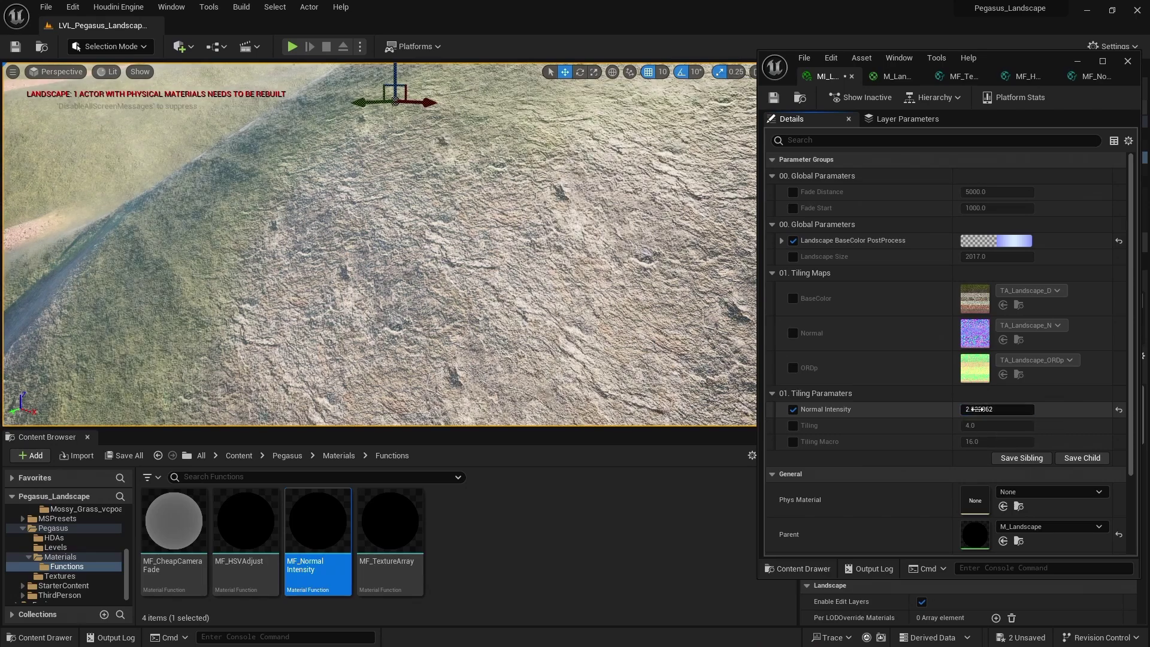
right_click_drag(539, 270, 366, 234)
Set the Normal Intensity override in MI_Landscape to 1.
left_click(1014, 410)
type("1")
key("Return")
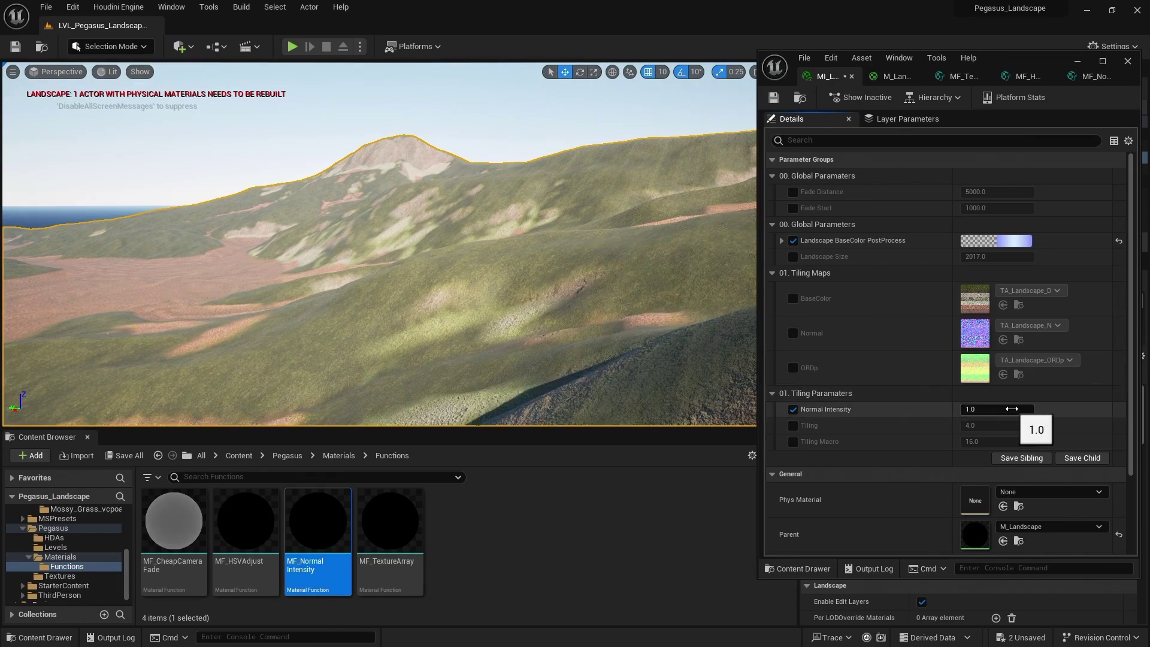
Examine the landscape's shading and colors from distant and closer viewpoints across the mountains and valleys.
right_click_drag(539, 299, 587, 320)
key("w")
key("s")
mouse_move(732, 400)
right_mouse_down()
mouse_move(718, 398)
mouse_move(716, 414)
mouse_move(678, 390)
mouse_move(717, 397)
right_mouse_up()
key("s")
key("w")
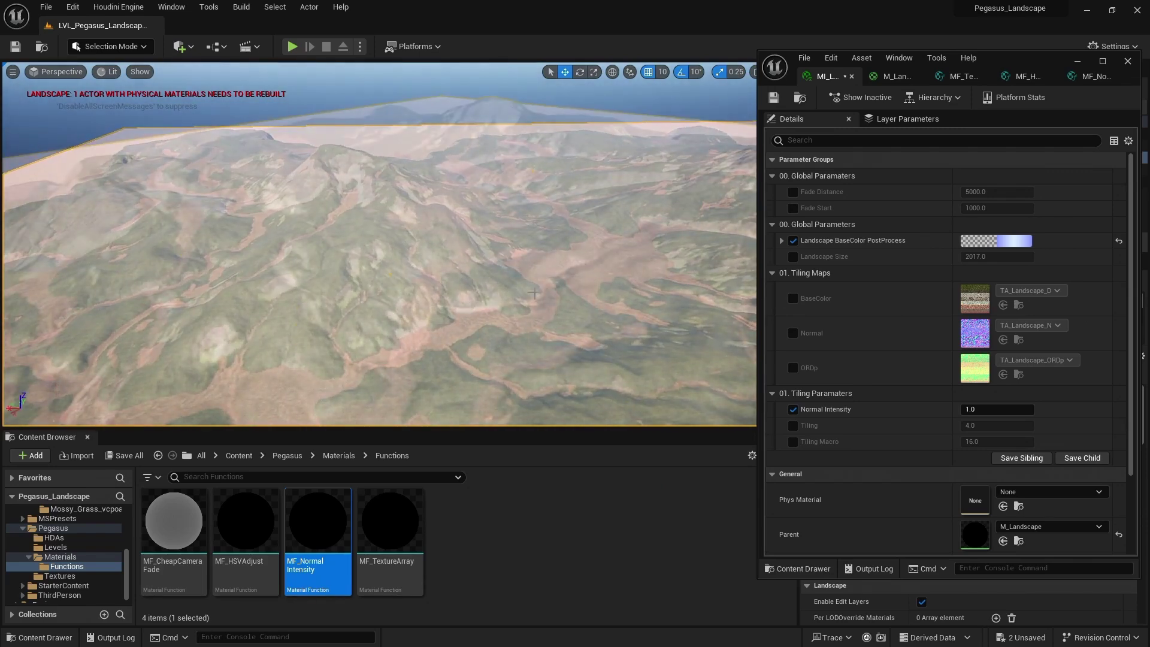
mouse_move(534, 292)
right_mouse_down()
mouse_move(609, 295)
mouse_move(535, 292)
right_mouse_up()
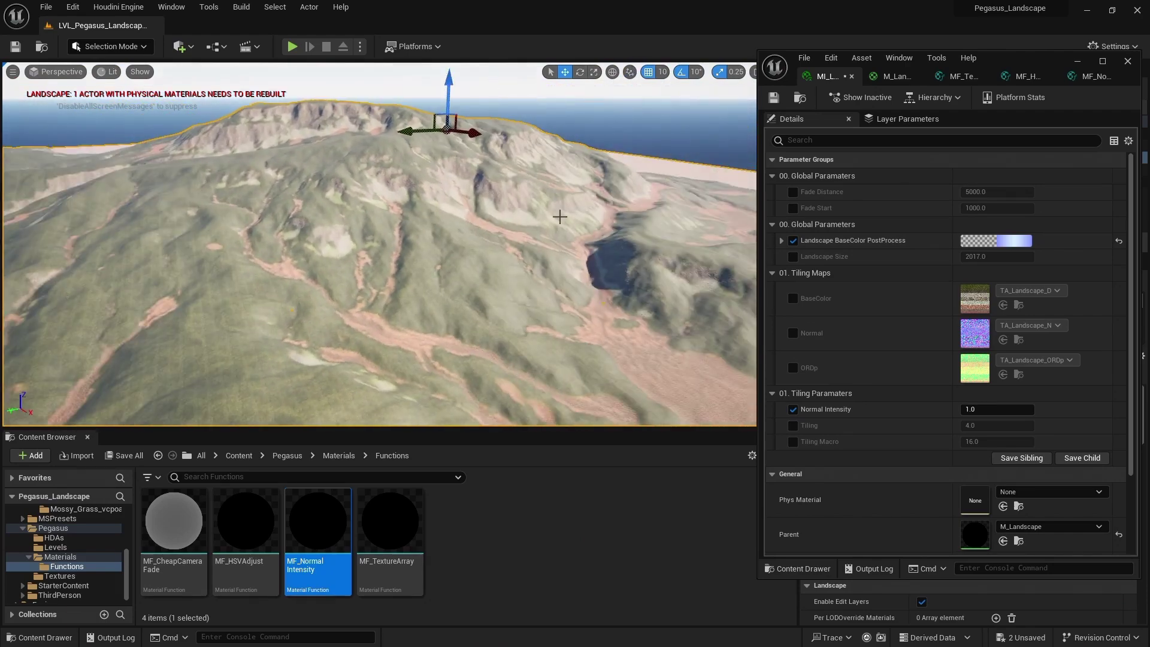
right_click_drag(541, 222, 626, 183)
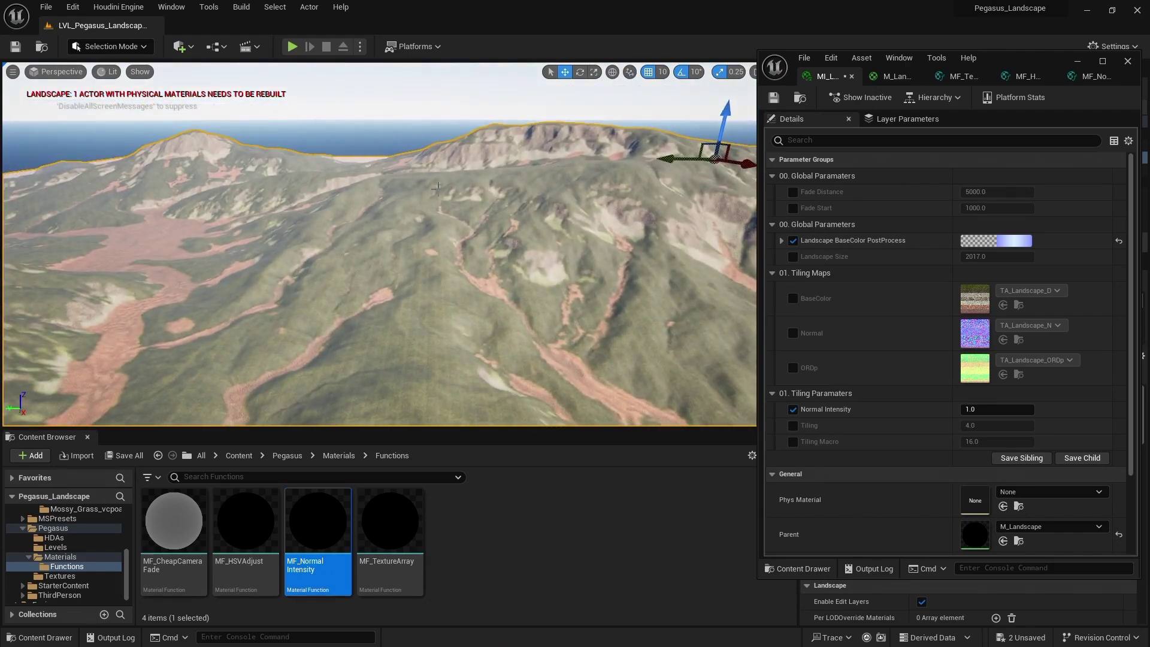
right_click_drag(368, 196, 368, 197)
right_click_drag(490, 185, 489, 185)
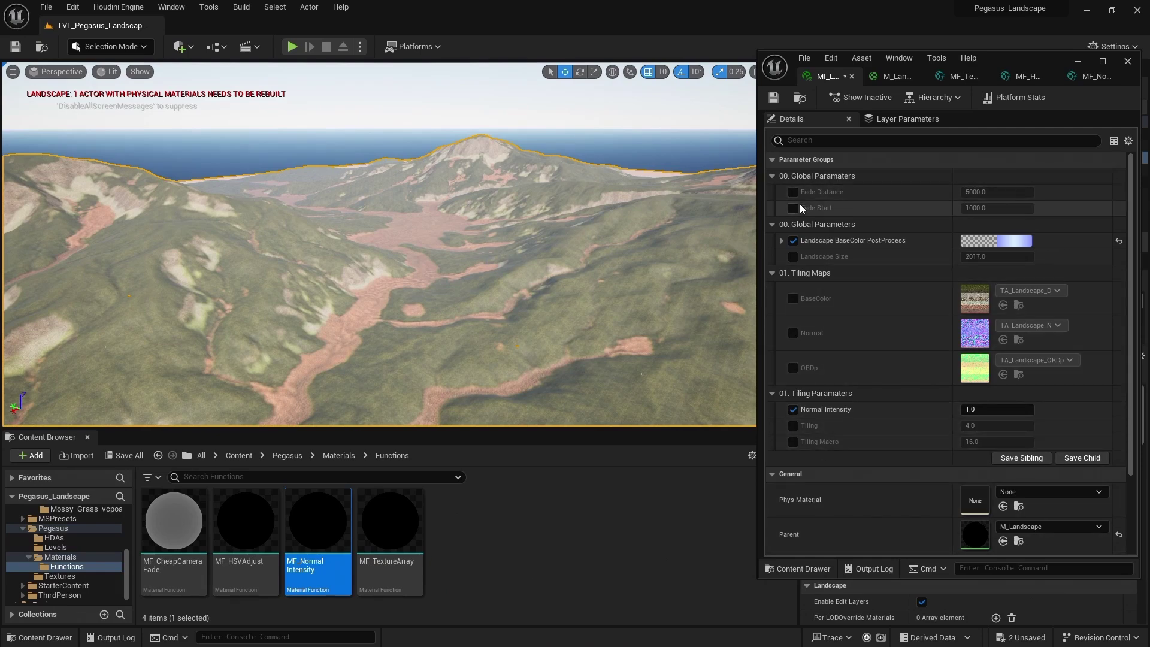
Examine the landscape's riverbeds and hillsides in the Unreal level from several angles along the valley.
right_click_drag(540, 239, 444, 246)
right_click_drag(228, 207, 287, 207)
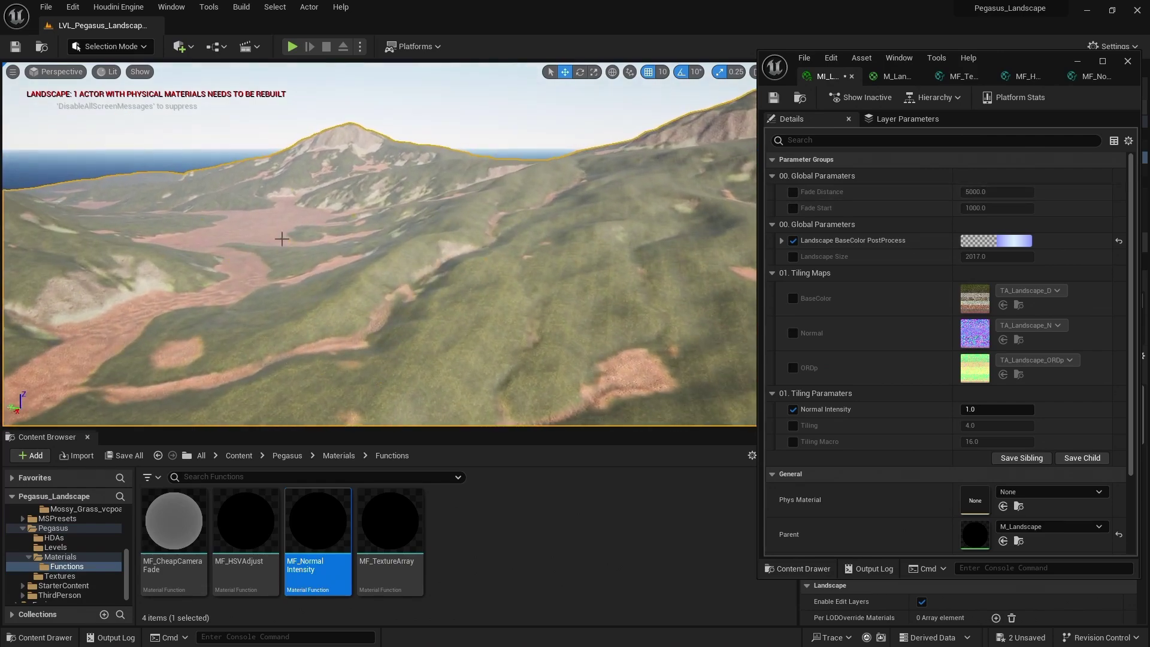
right_click_drag(261, 300, 187, 295)
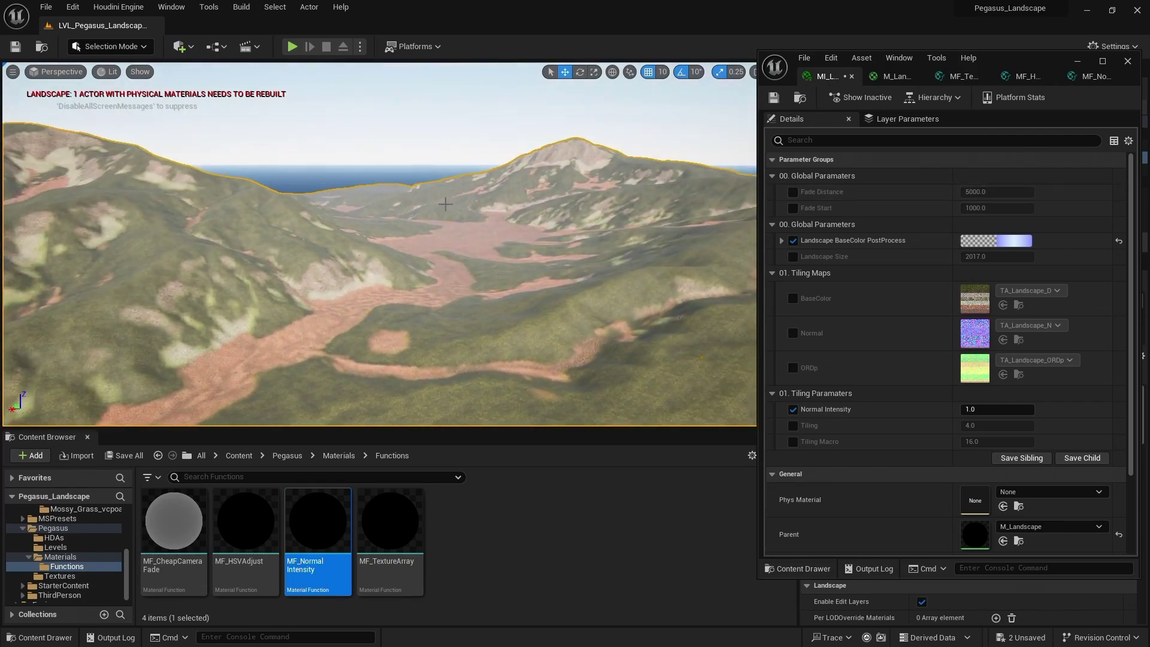
right_click_drag(320, 206, 431, 255)
key("w")
right_click_drag(425, 171, 407, 213)
right_click_drag(480, 156, 479, 155)
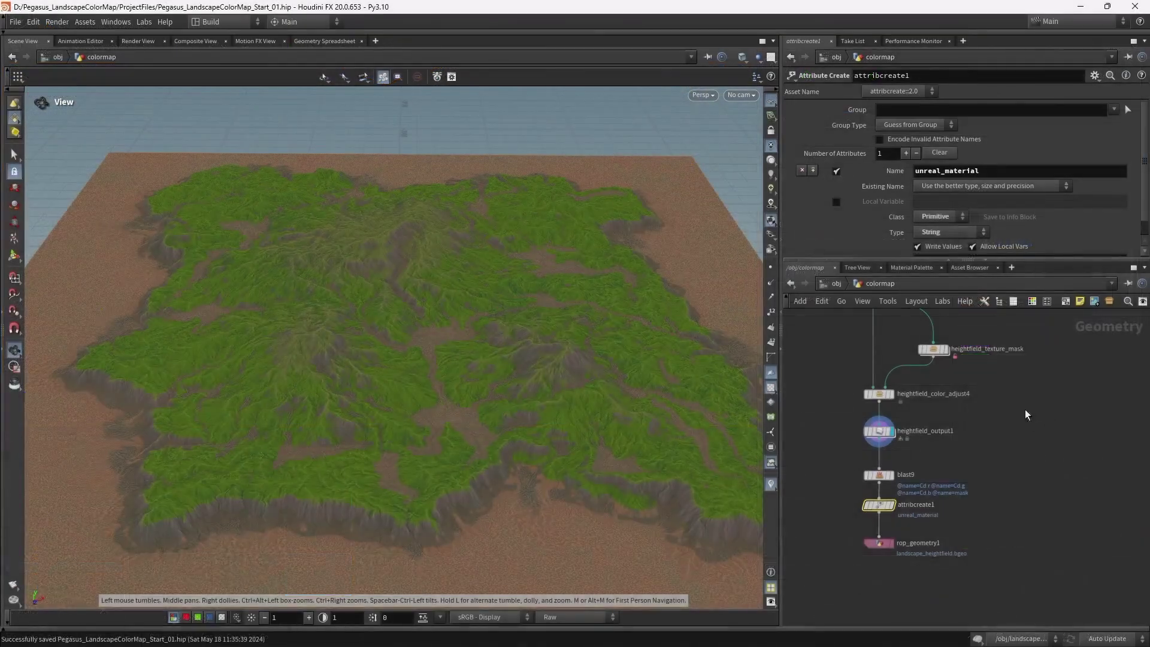
Switch to Houdini and inspect the colormap network's lower nodes and the colored heightfield up close.
middle_click_drag(1026, 410, 1025, 412)
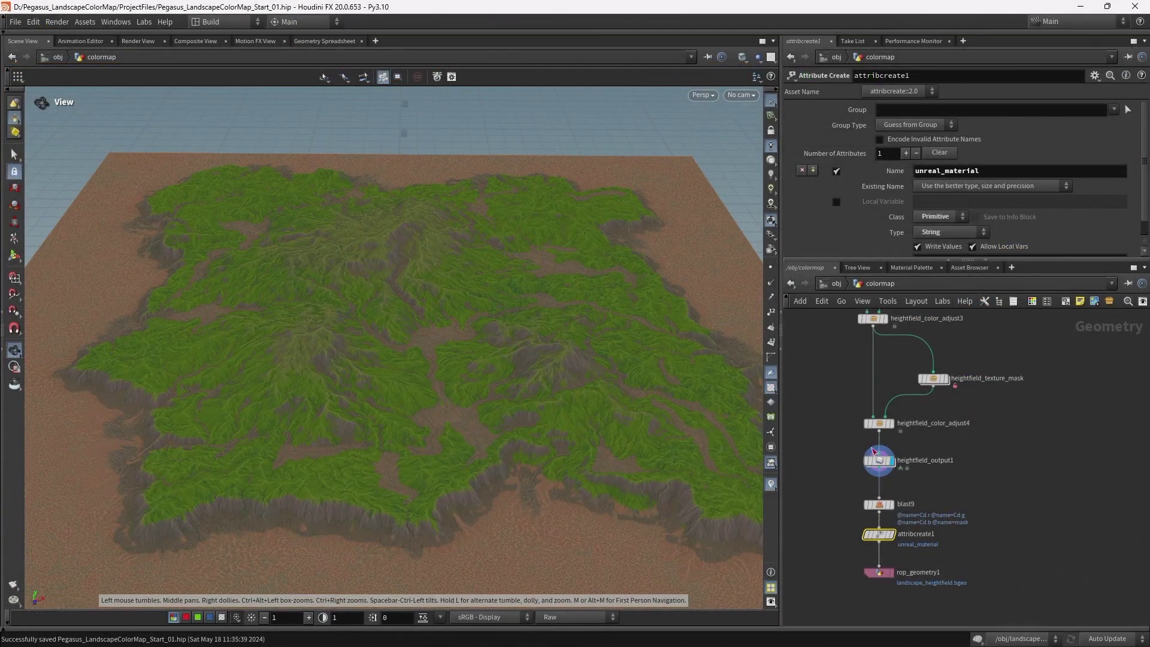
scroll(453, 298, "up", 10)
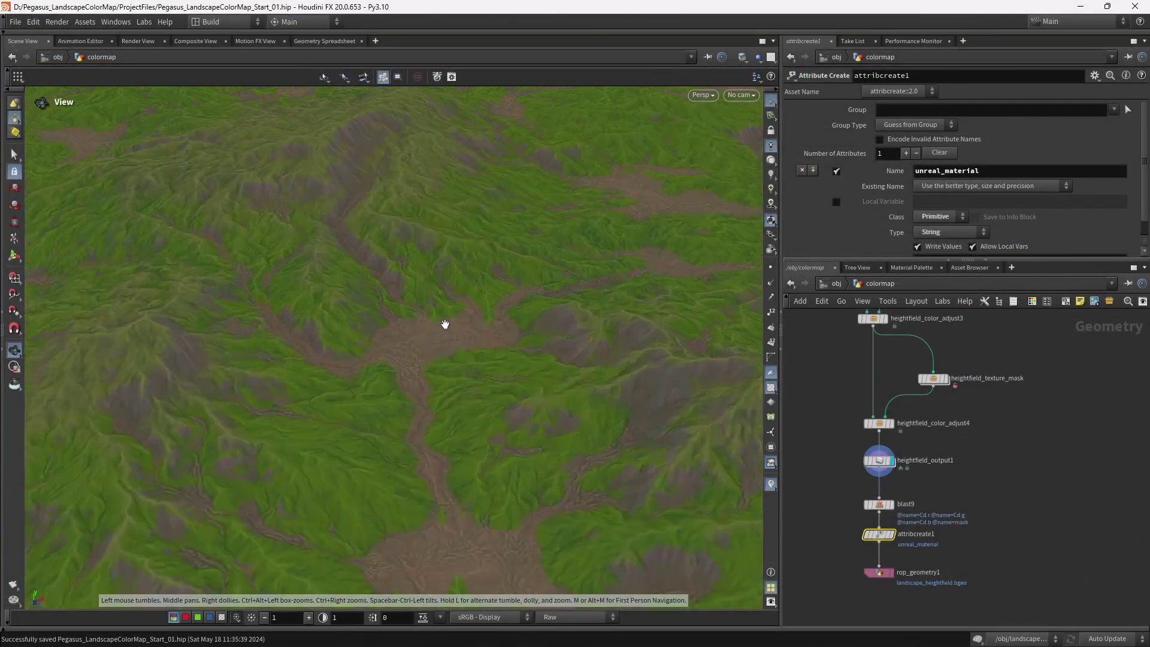
left_click_drag(460, 316, 546, 374)
middle_click_drag(940, 430, 966, 461)
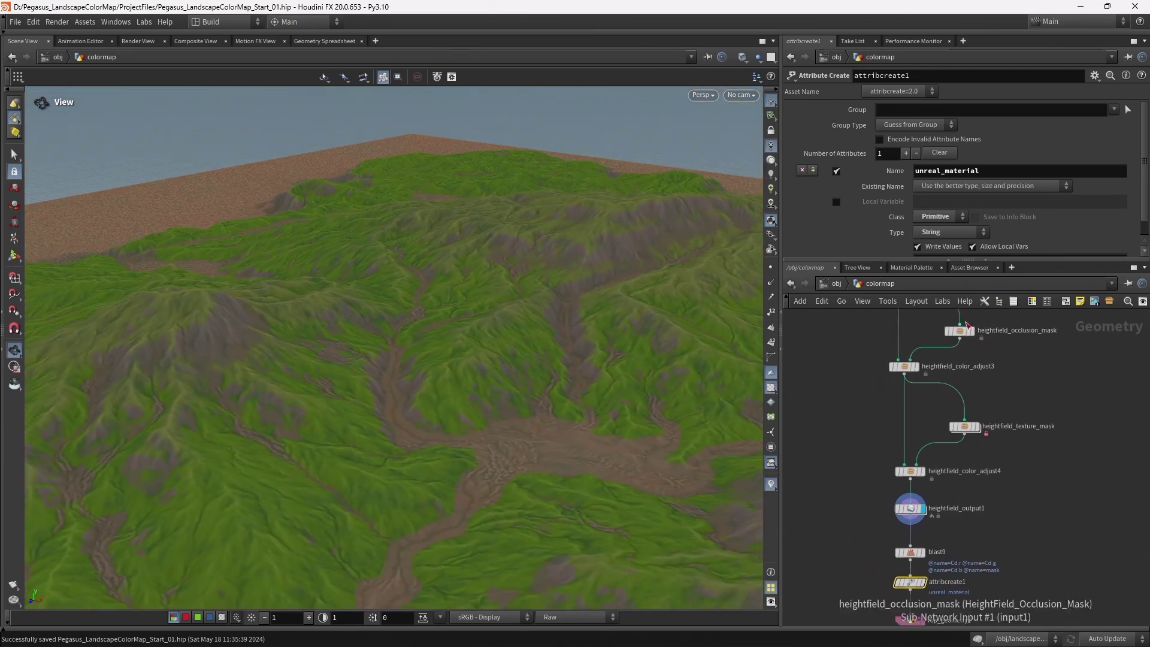
Open the landscape object's network and inspect its uncolored terrain from another angle.
key("u")
double_click(884, 467)
middle_click_drag(1026, 513, 1001, 423)
scroll(938, 518, "up", 3)
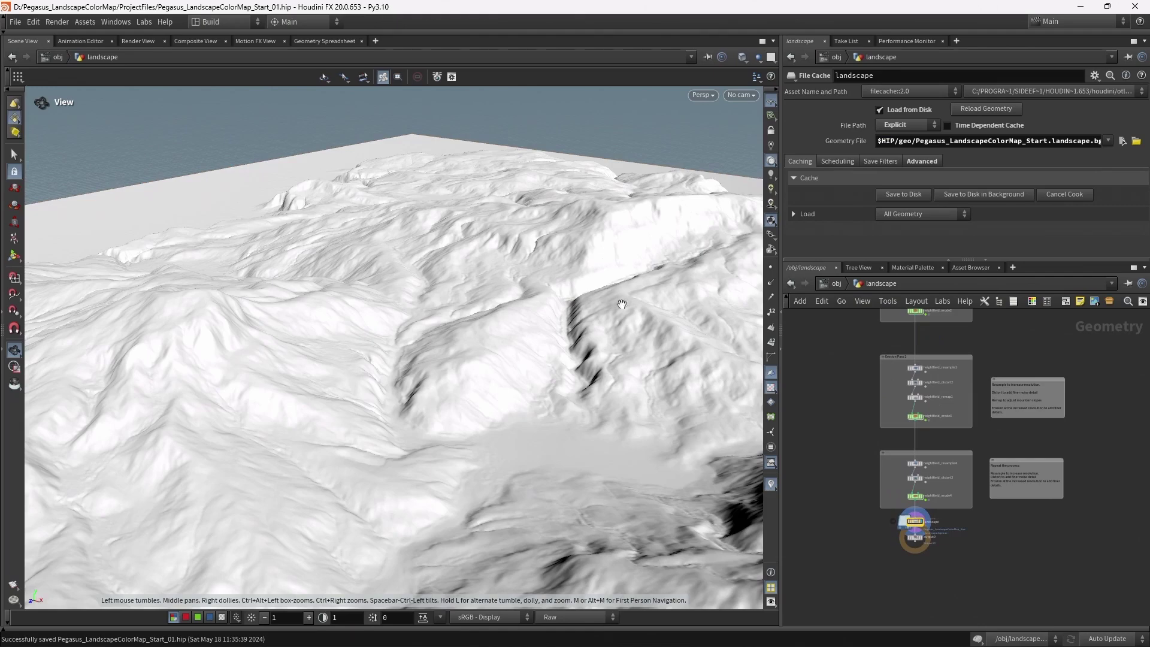
left_click_drag(622, 304, 771, 292)
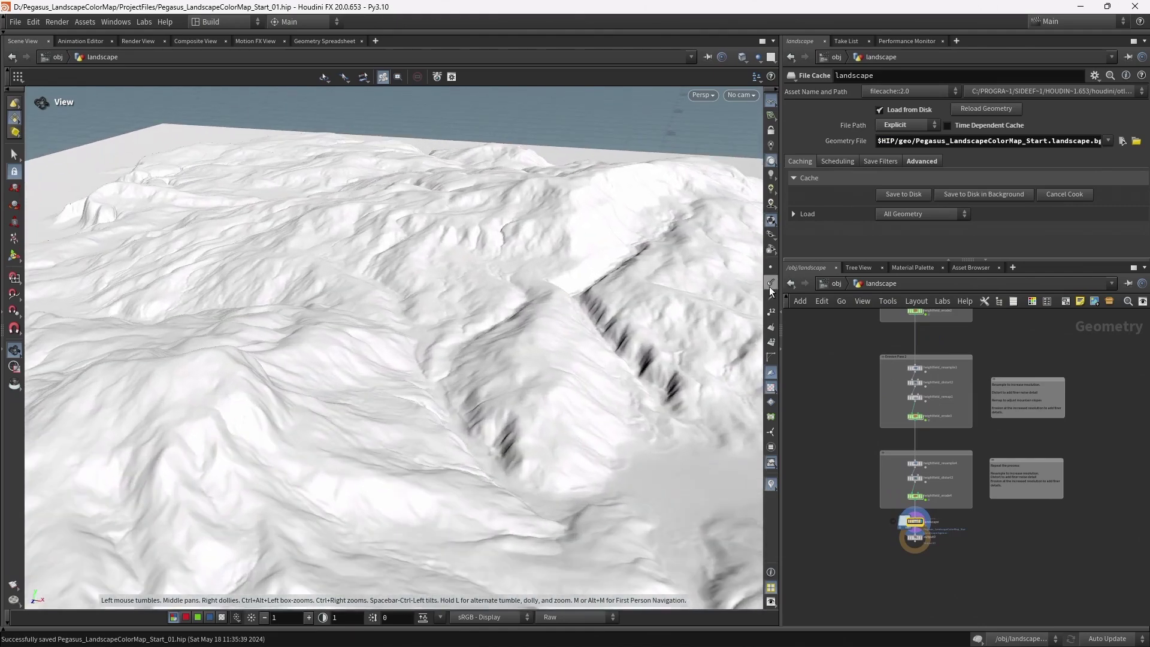
Return to the colormap network and show all layer colors of the heightfield_color_layers node.
left_click(833, 283)
middle_click_drag(1012, 378, 881, 342)
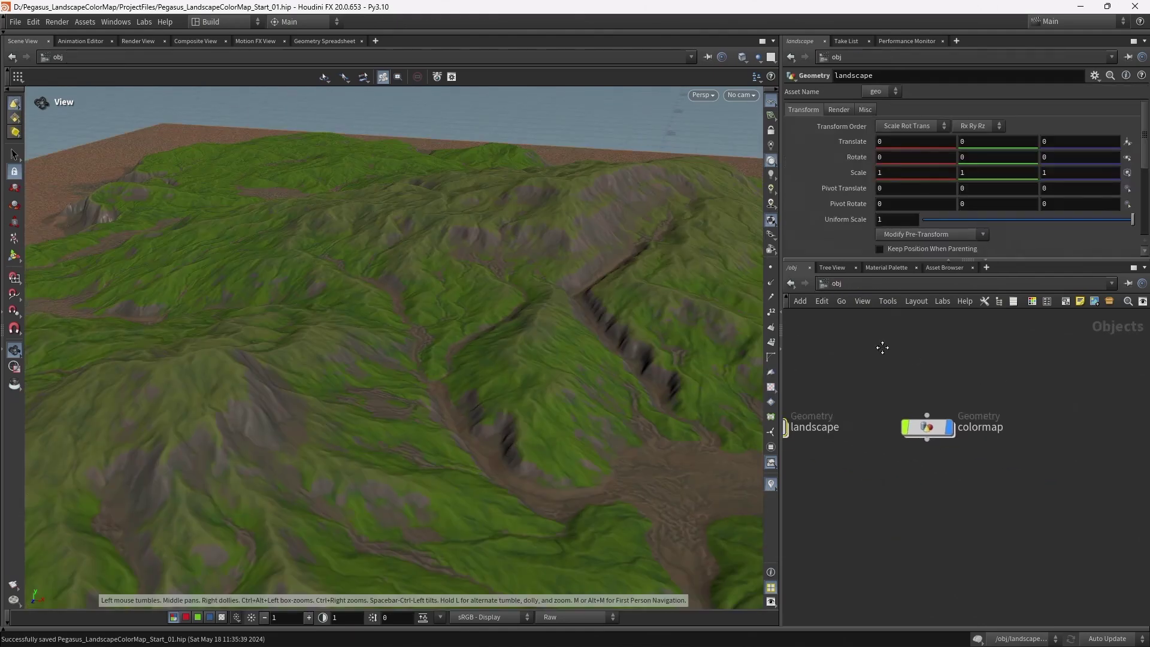
double_click(922, 424)
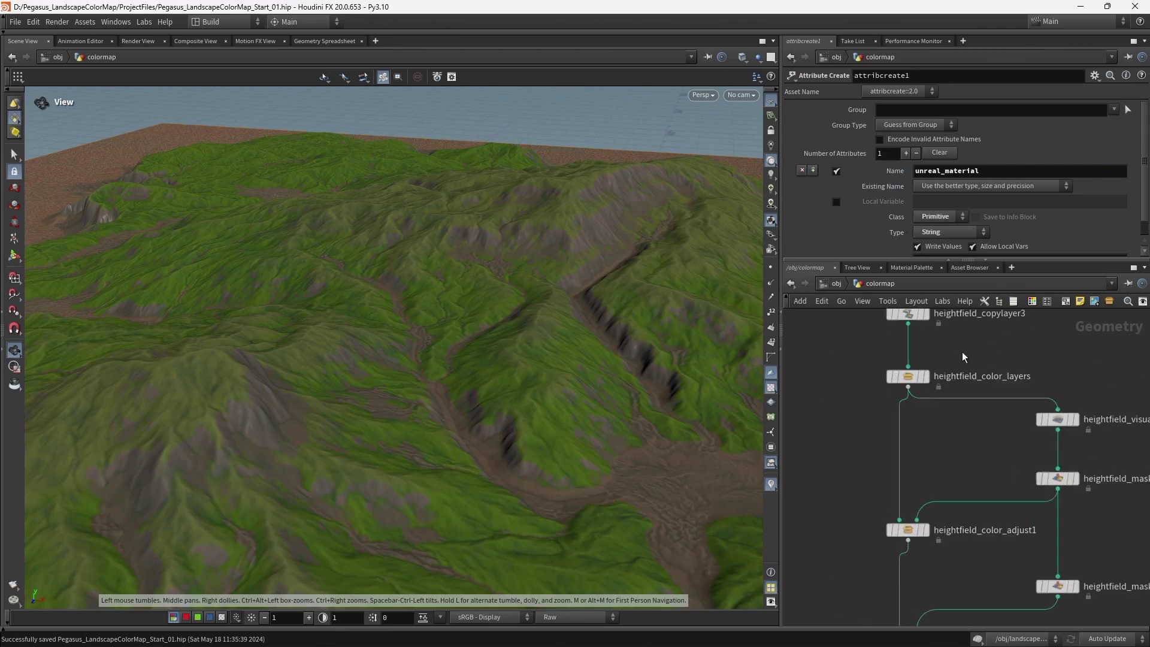
left_click(908, 376)
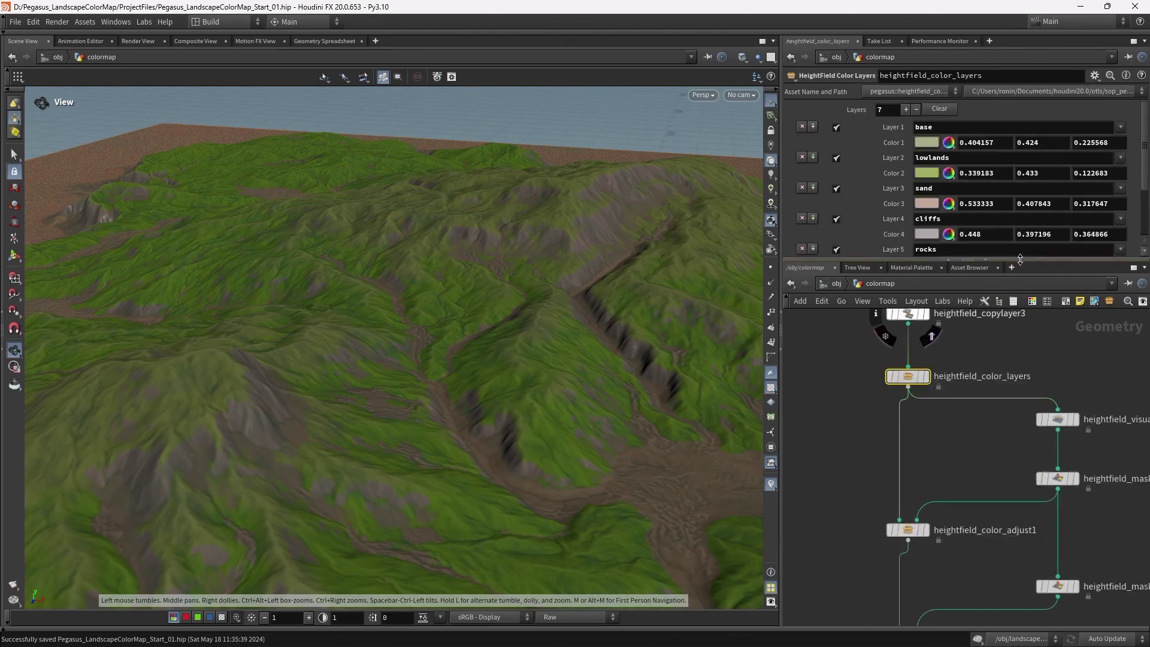
left_click_drag(1020, 259, 968, 414)
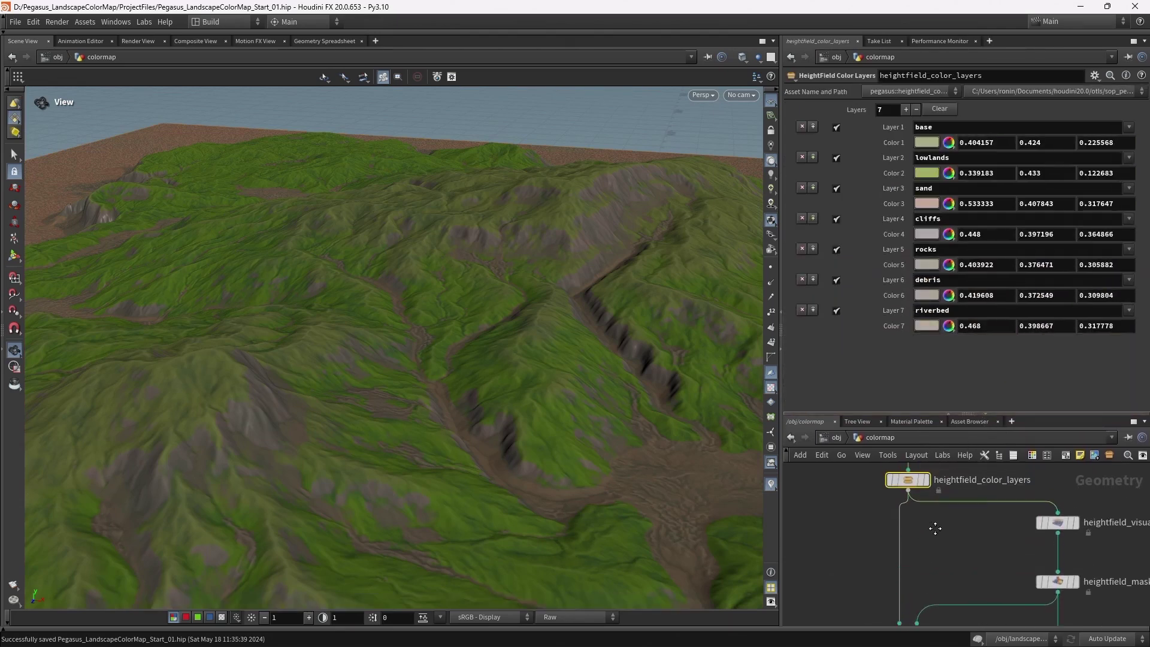
middle_click_drag(936, 536, 933, 537)
scroll(934, 536, "up", 3)
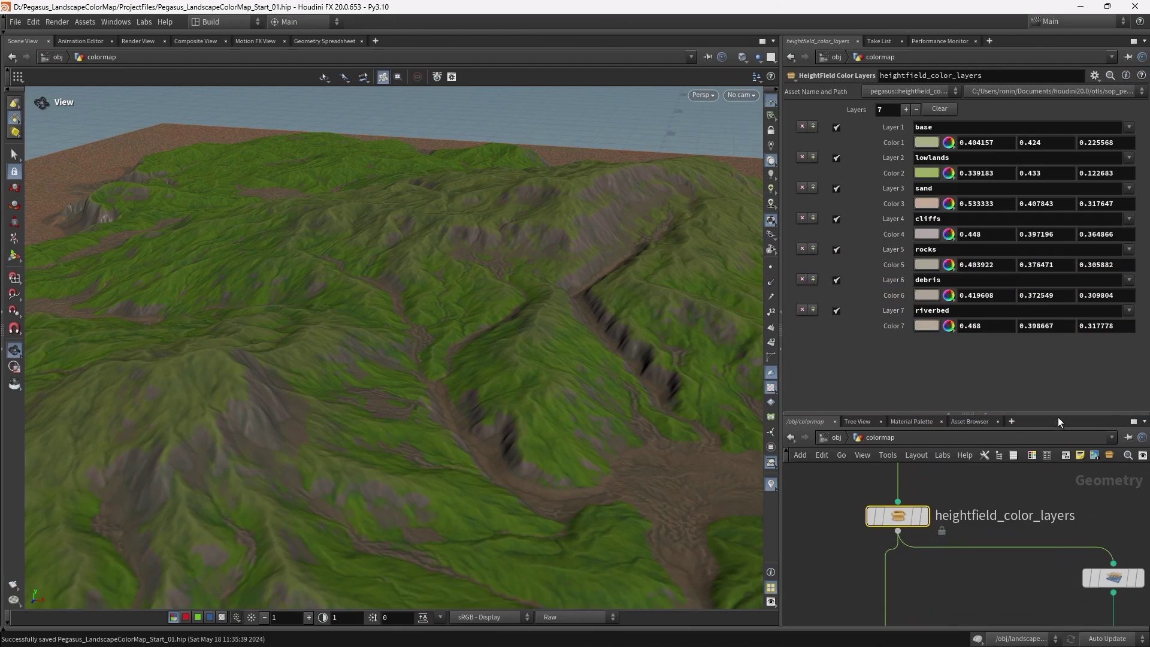
Enlarge the network view and display the two mask-by-feature nodes one after the other to inspect their masks.
left_click_drag(1056, 413, 1040, 263)
middle_click_drag(940, 547, 807, 421)
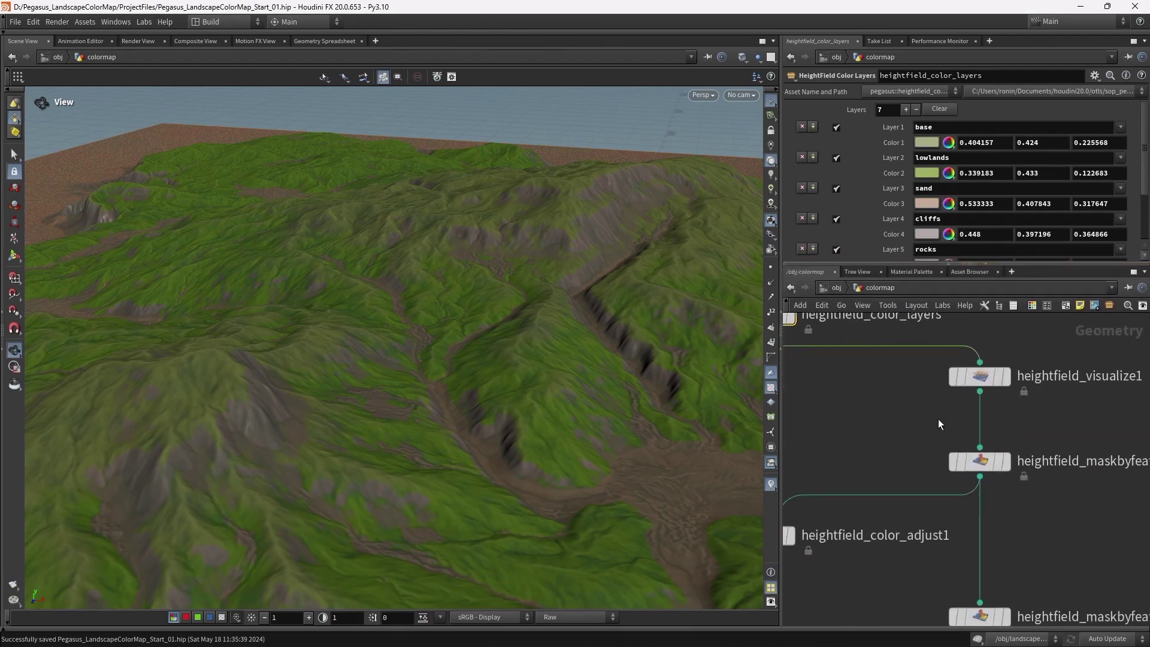
left_click(999, 440)
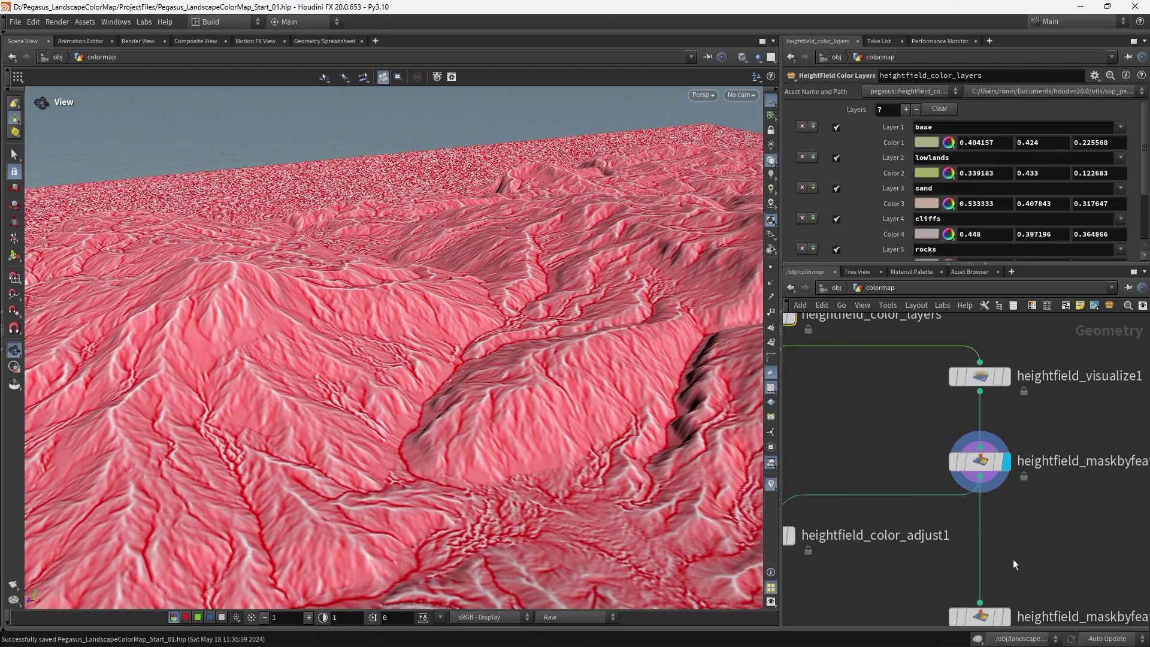
middle_click_drag(1012, 559, 1033, 444)
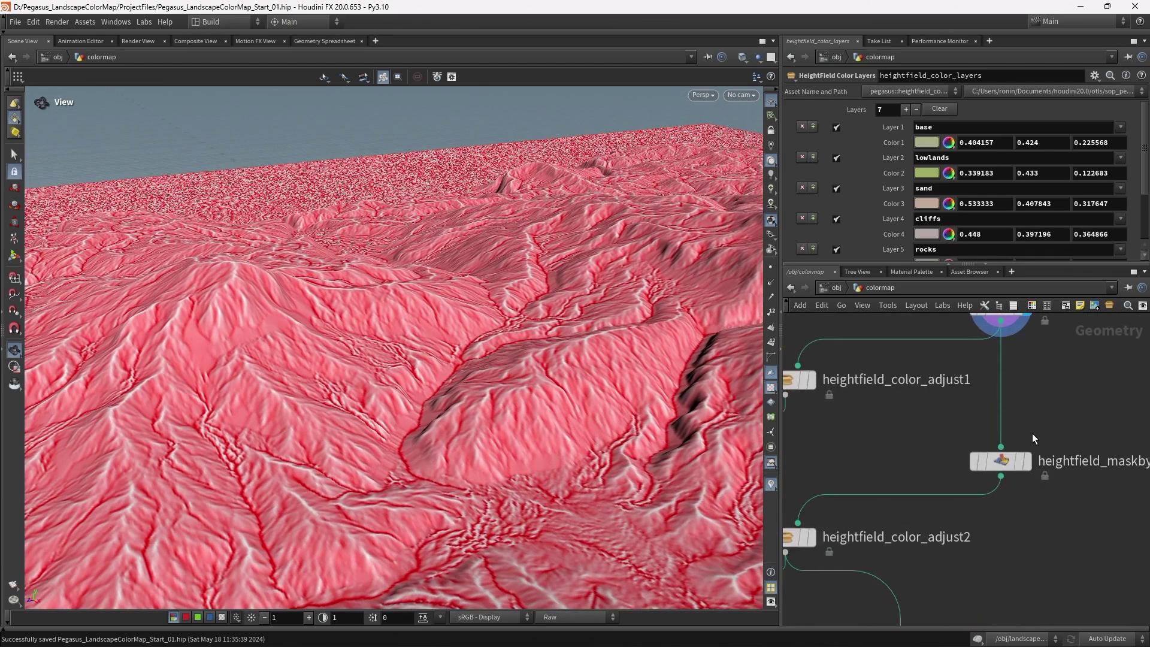
left_click(1030, 462)
middle_click_drag(1027, 527, 1084, 433)
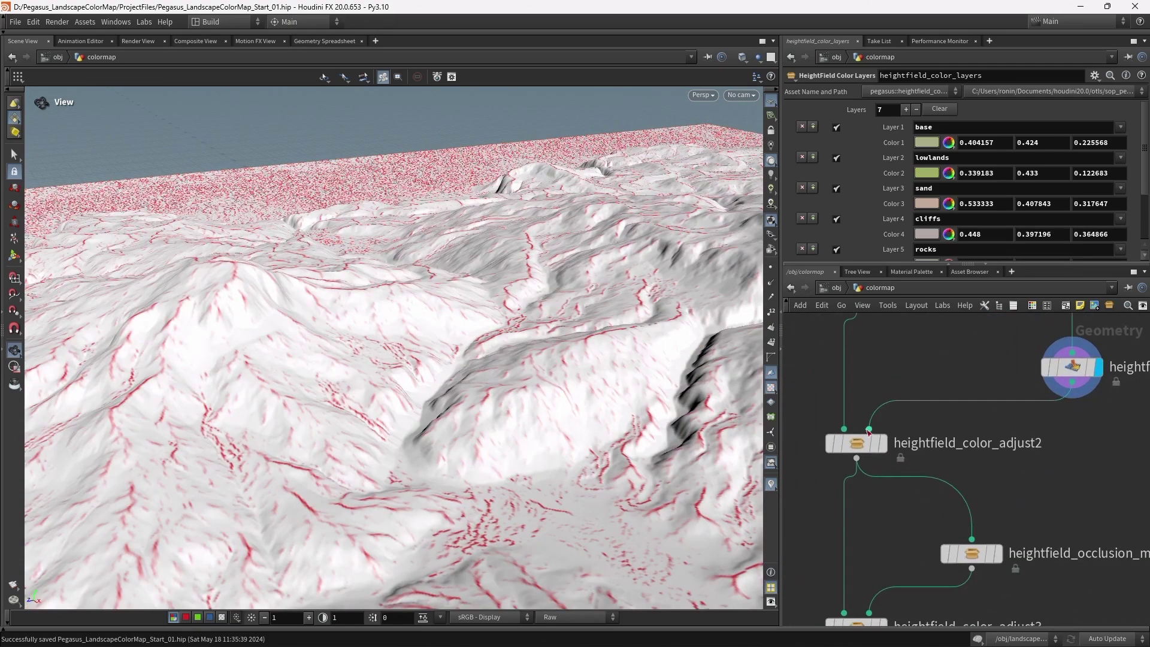
Display the heightfield_color_adjust2 result and view the colored terrain from different angles.
left_click(882, 452)
left_click_drag(570, 383, 534, 296)
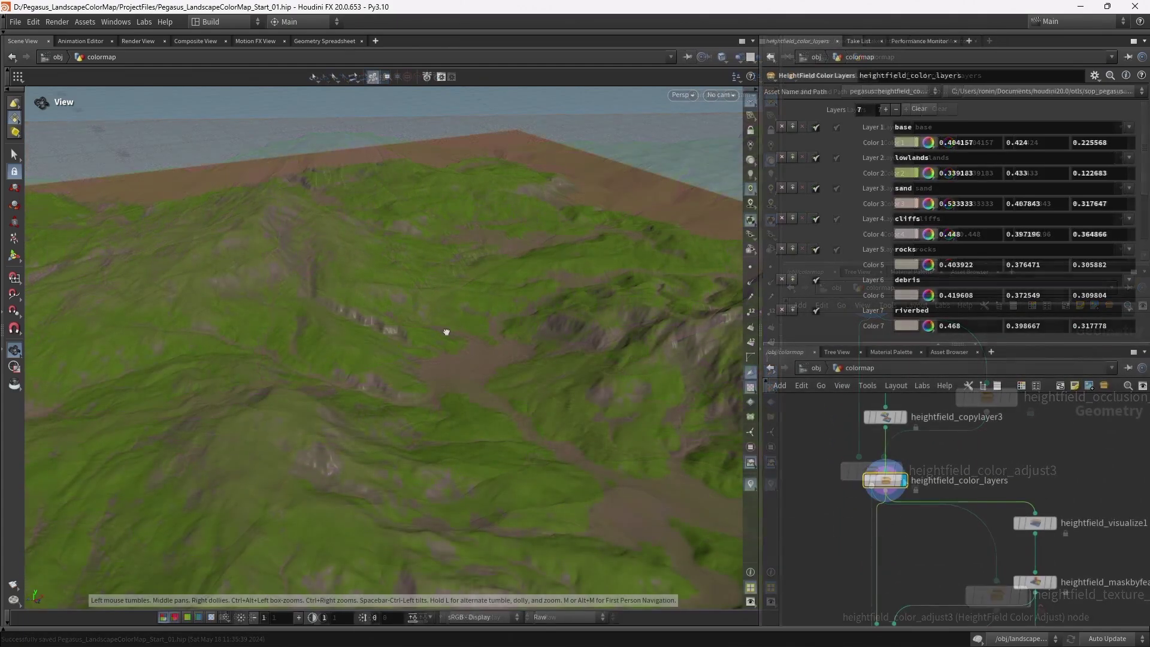
left_click_drag(444, 332, 546, 332)
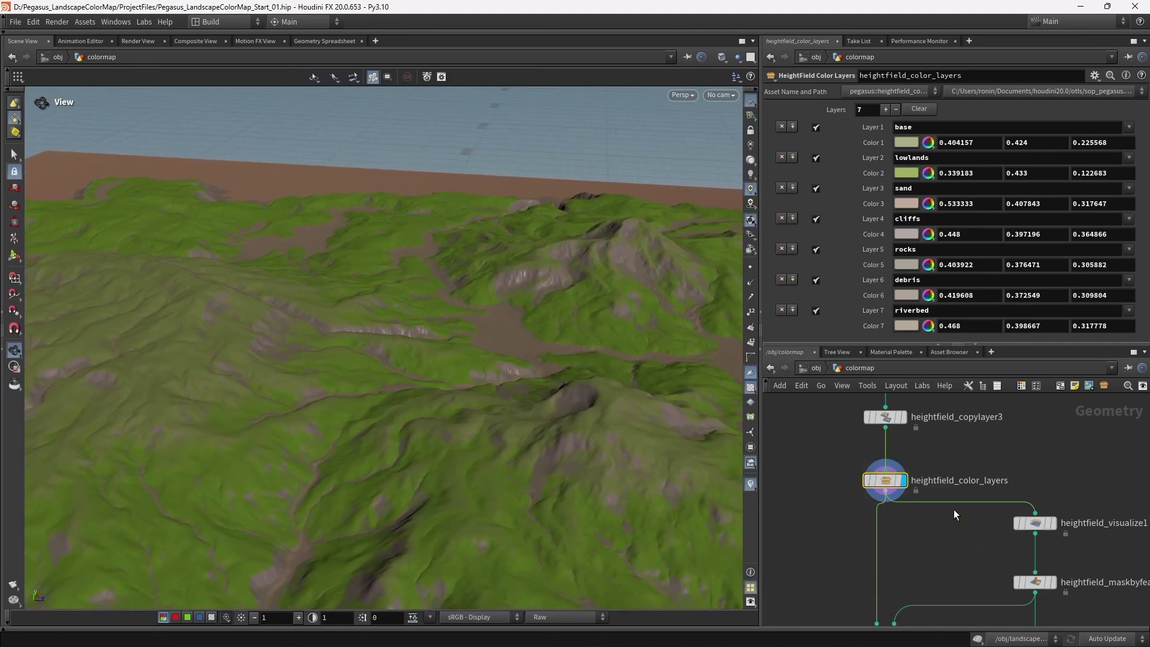
Display heightfield_color_adjust1, heightfield_color_adjust2 and heightfield_occlusion_mask in turn to compare each stage of the color map.
middle_click_drag(960, 564, 954, 482)
middle_click_drag(826, 529, 826, 490)
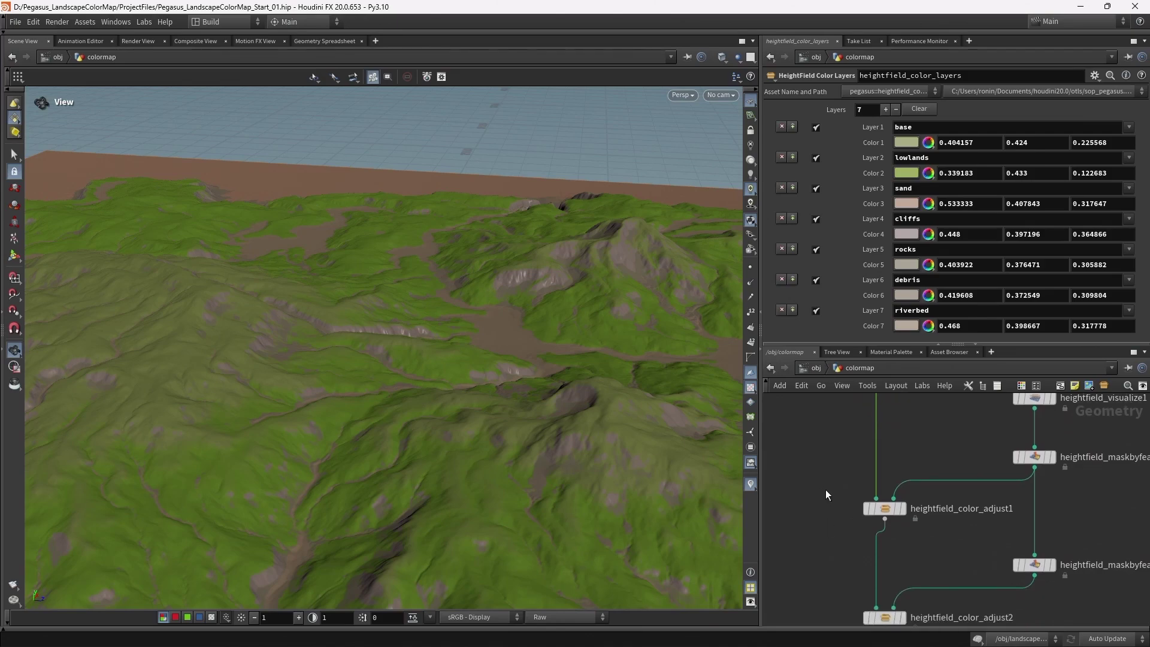
left_click(903, 508)
middle_click_drag(932, 547, 926, 454)
left_click(898, 525)
left_click(977, 602)
middle_click_drag(1040, 600, 968, 463)
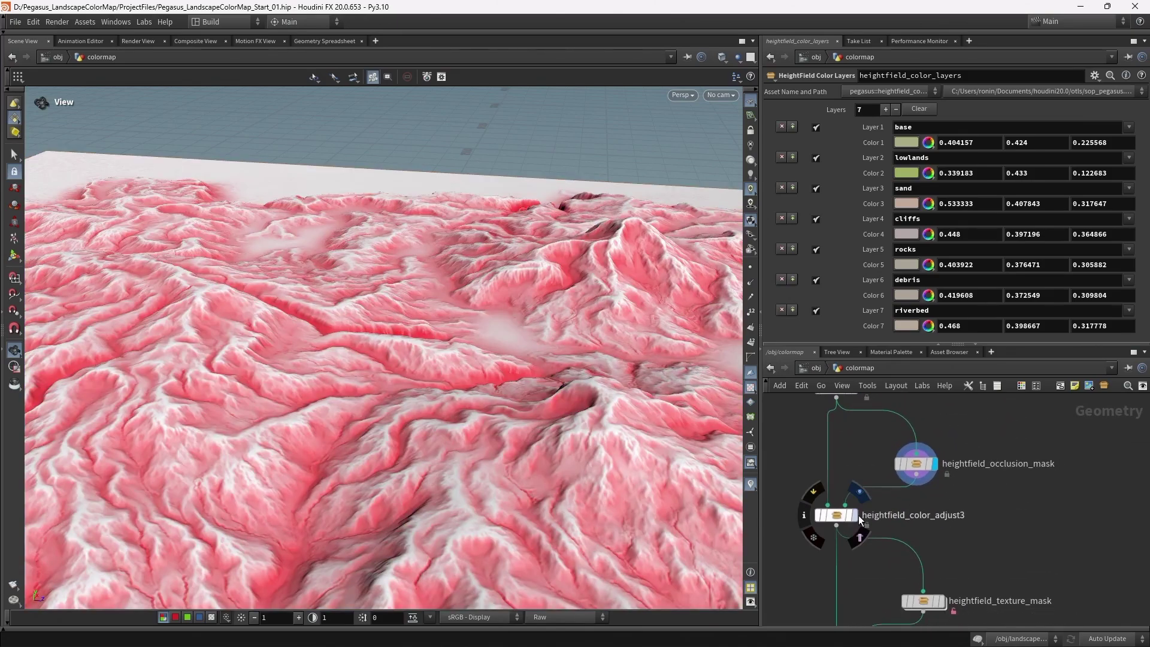